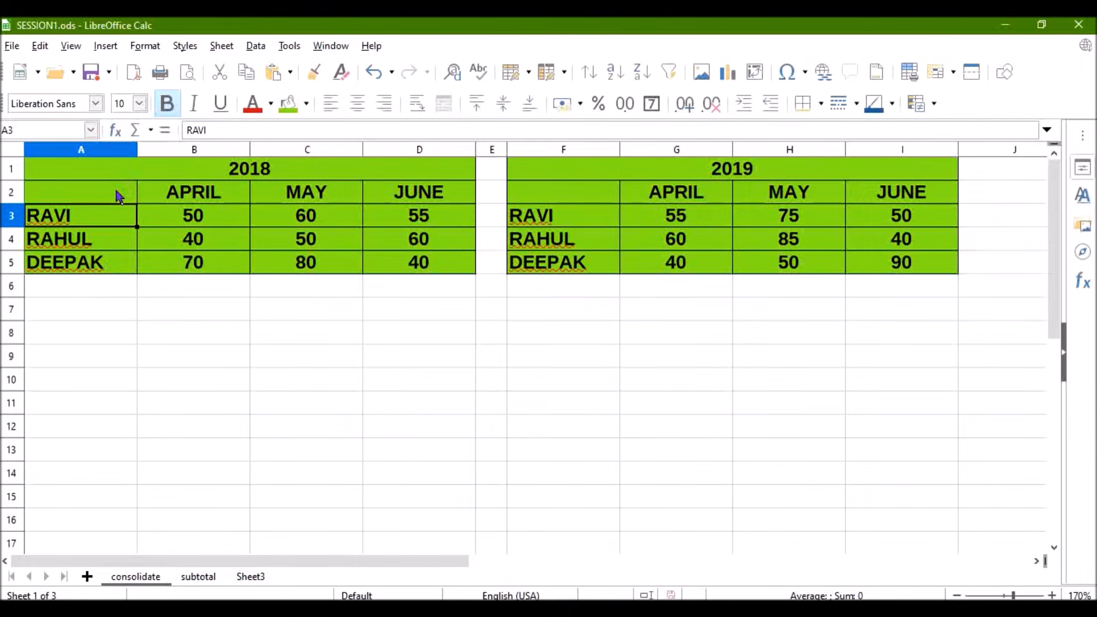
# - Name the 2018 data in A2:D5, including its row and column labels, as range1
pyautogui.moveTo(118, 196); pyautogui.dragTo(433, 269)
pyautogui.click(40, 130)
pyautogui.write('range1')
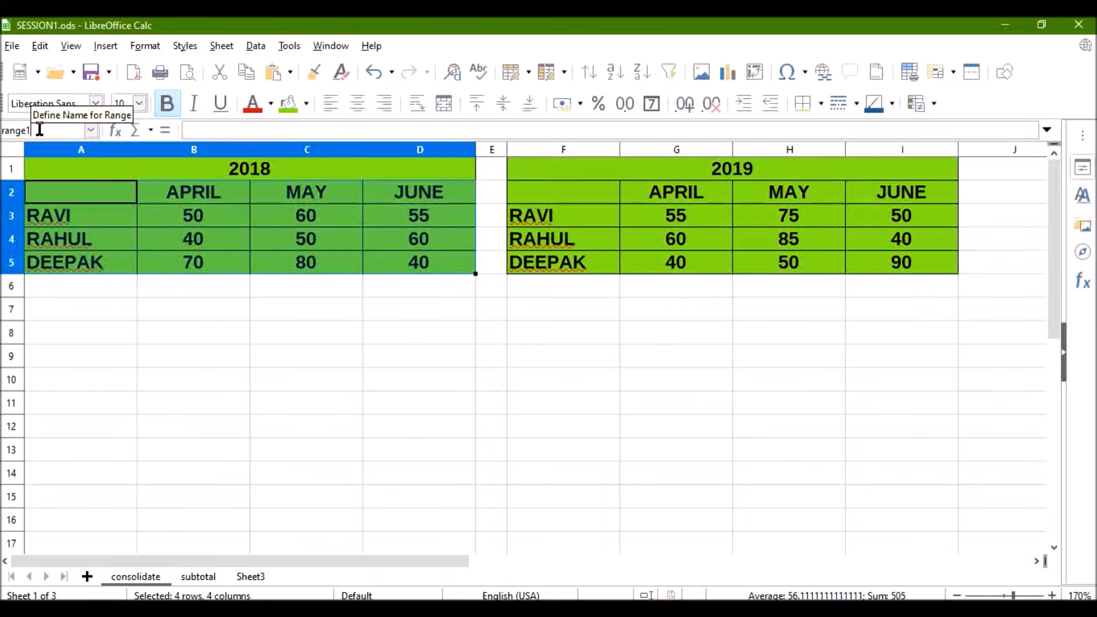
pyautogui.press('Return')
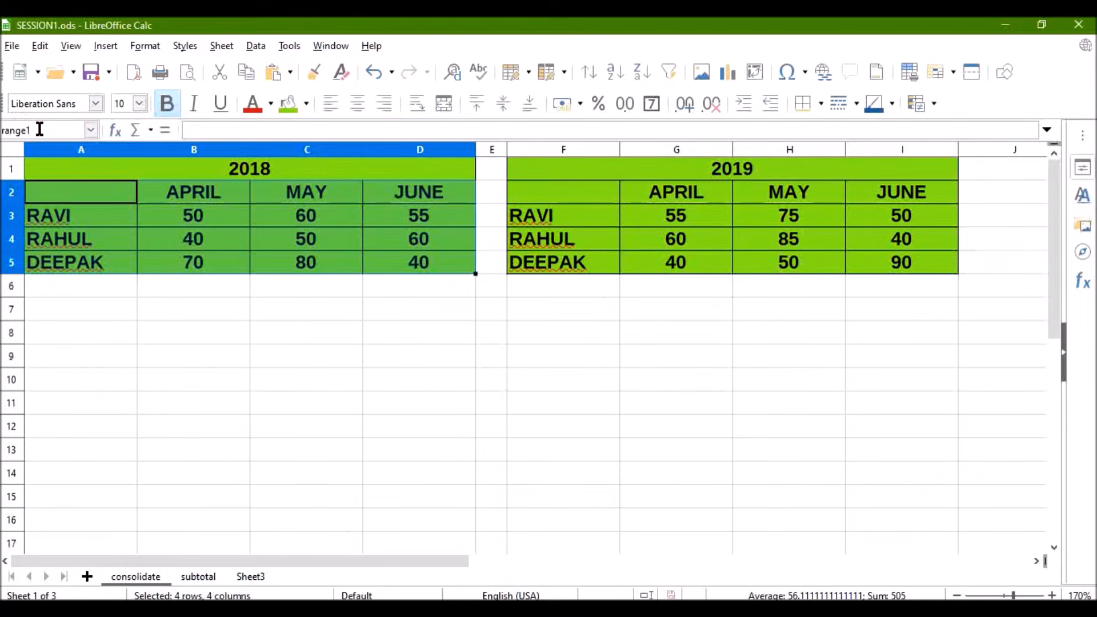
# - Name the 2019 data in F2:I5, including its row and column labels, as range2
pyautogui.moveTo(571, 200); pyautogui.dragTo(919, 265)
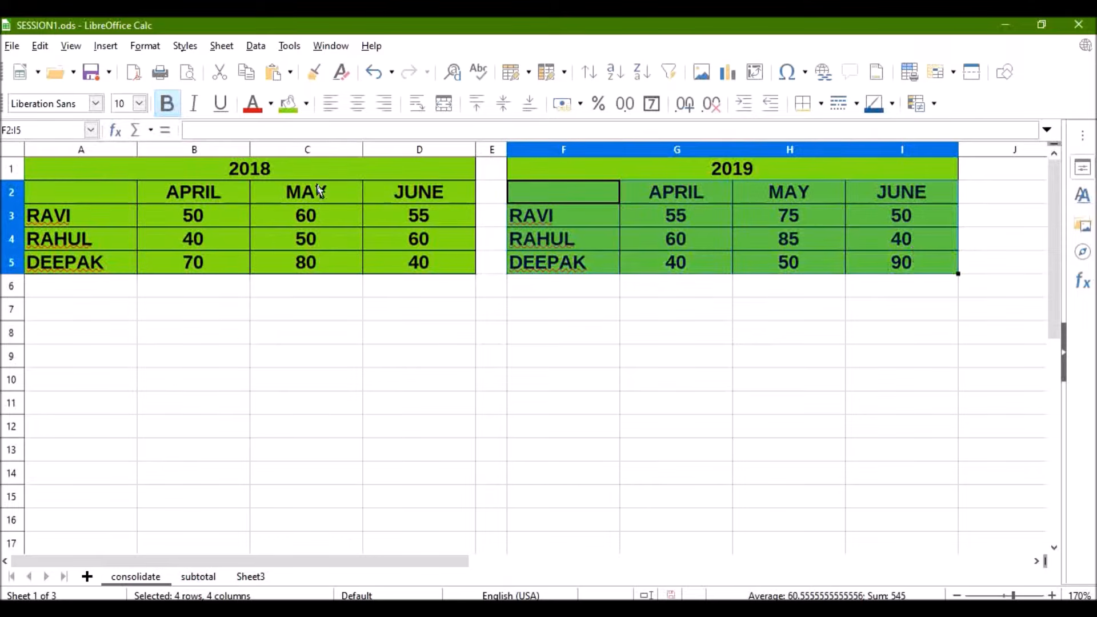
pyautogui.click(61, 123)
pyautogui.write('range')
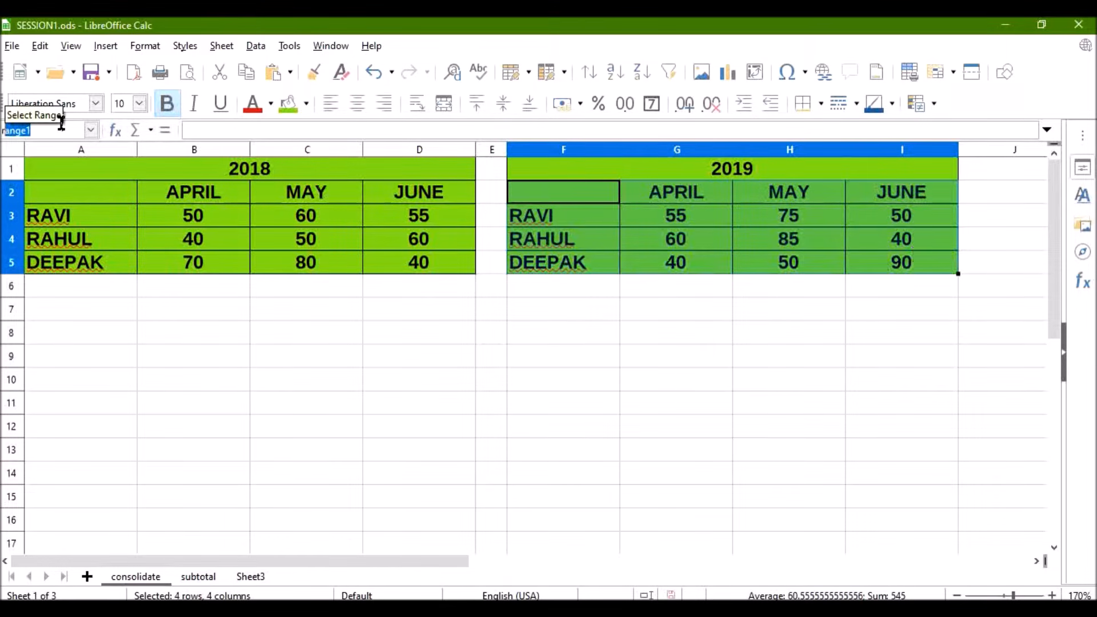
pyautogui.write('2')
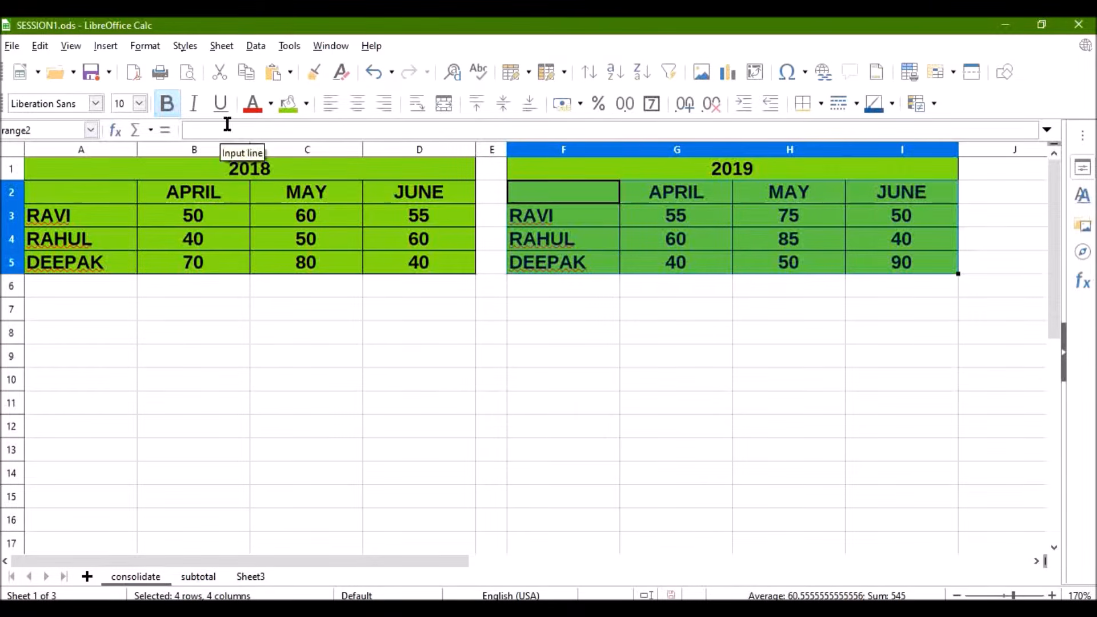
# - Start a data consolidation from cell A8 using the Sum function
pyautogui.click(243, 358)
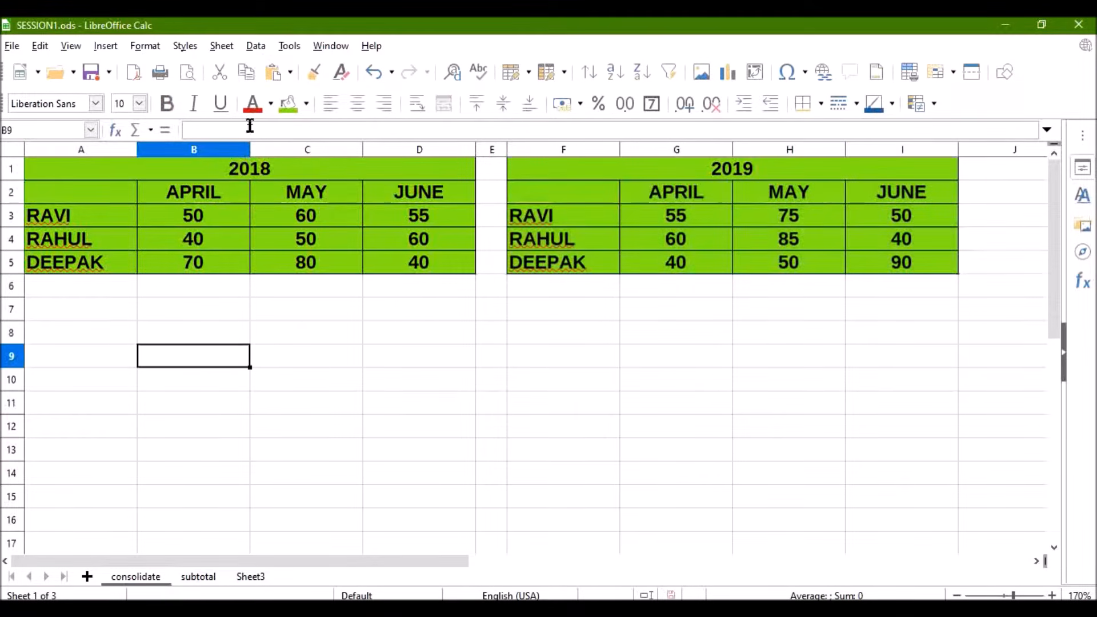
pyautogui.click(58, 339)
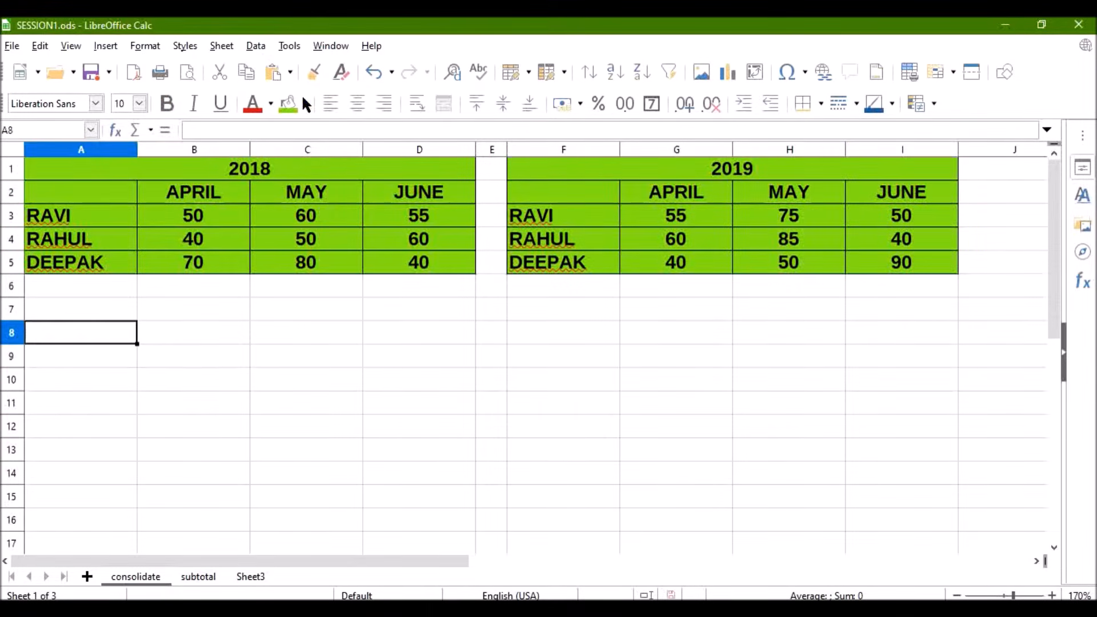
pyautogui.click(256, 45)
pyautogui.moveTo(257, 53)
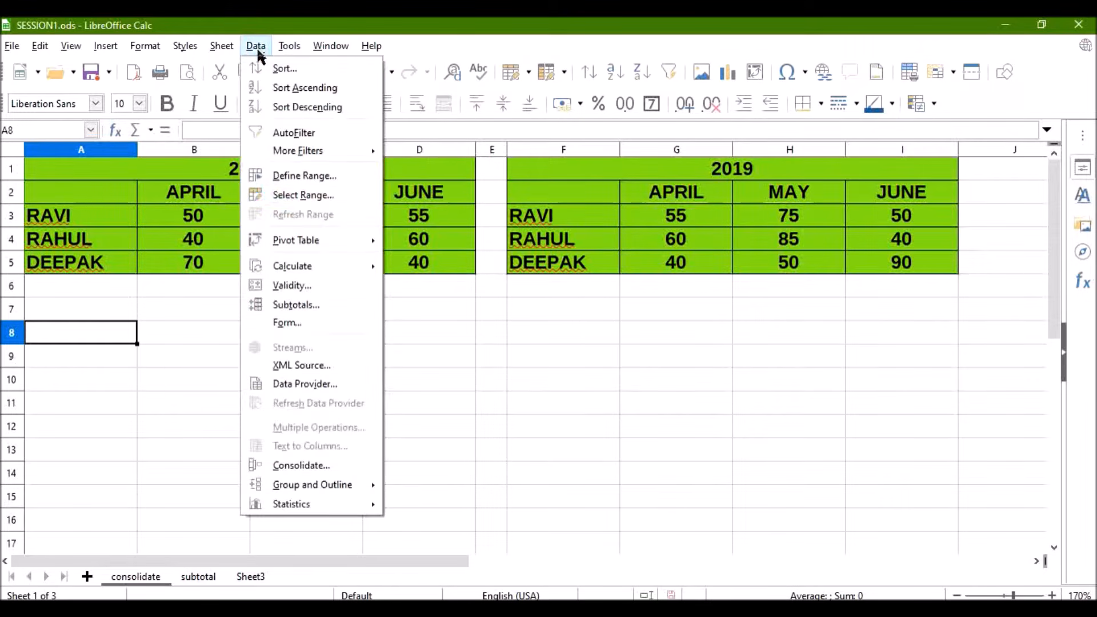
pyautogui.click(309, 465)
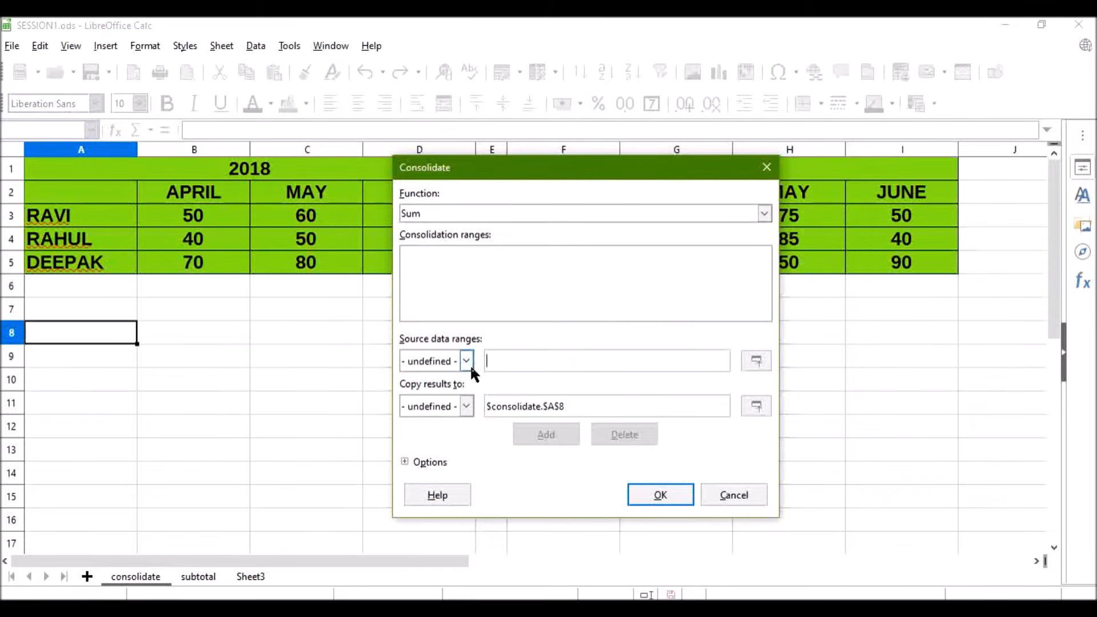
pyautogui.click(765, 213)
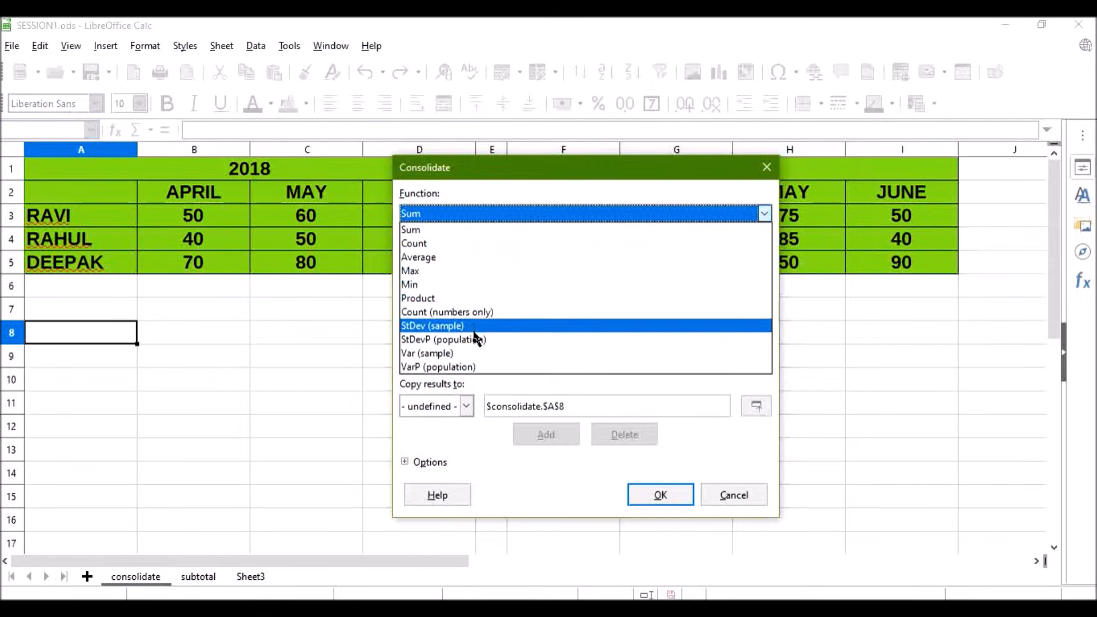
pyautogui.click(464, 231)
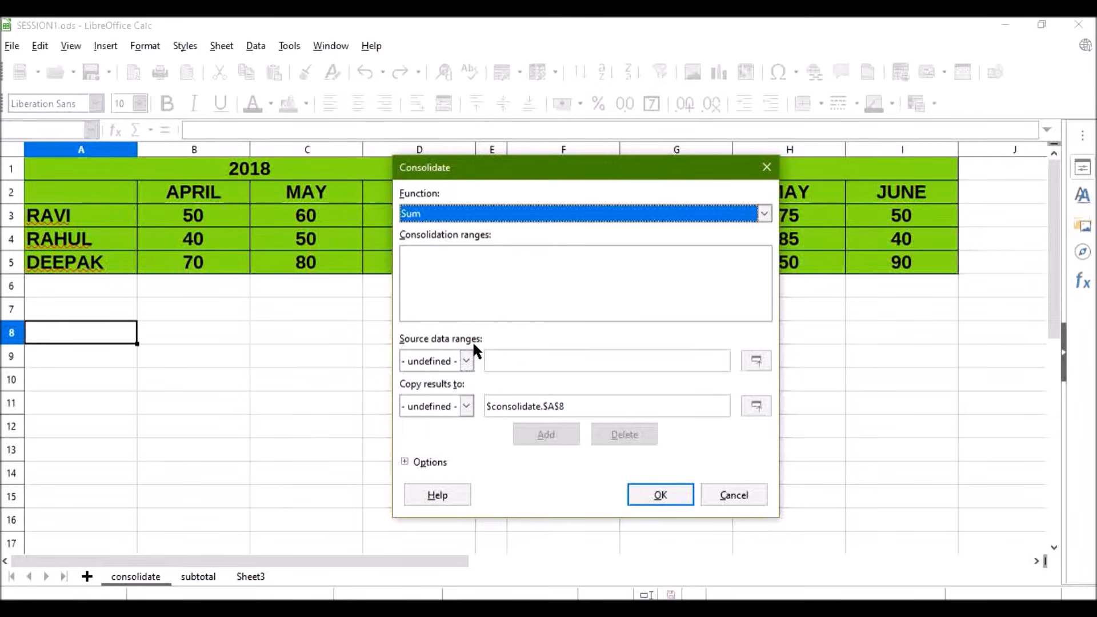
# - Add range1 and range2 as source ranges of the consolidation
pyautogui.click(467, 360)
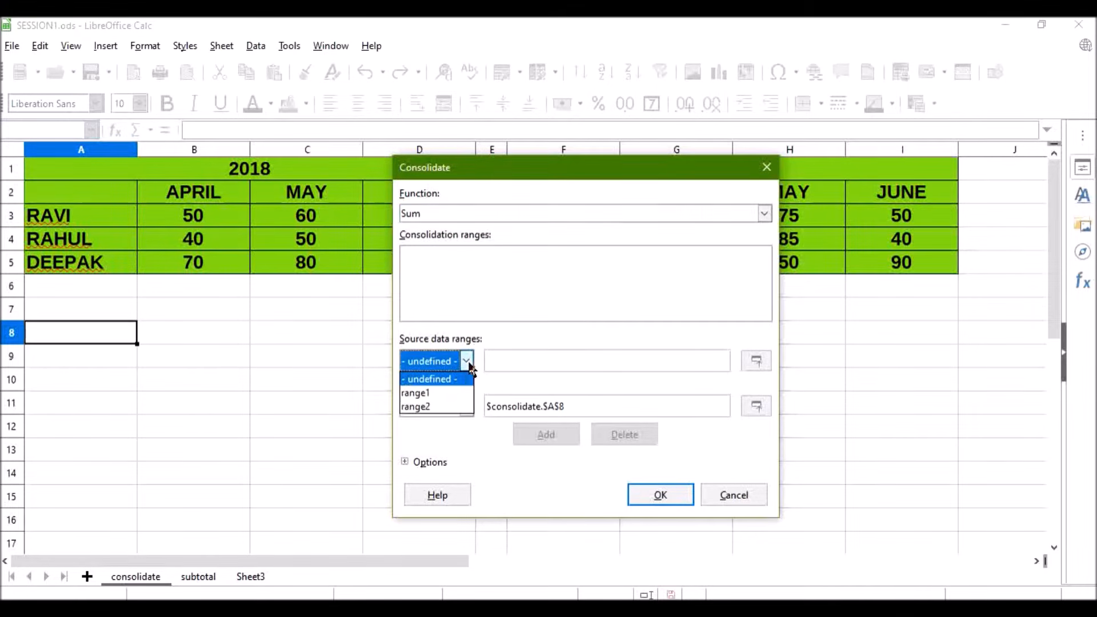
pyautogui.click(454, 394)
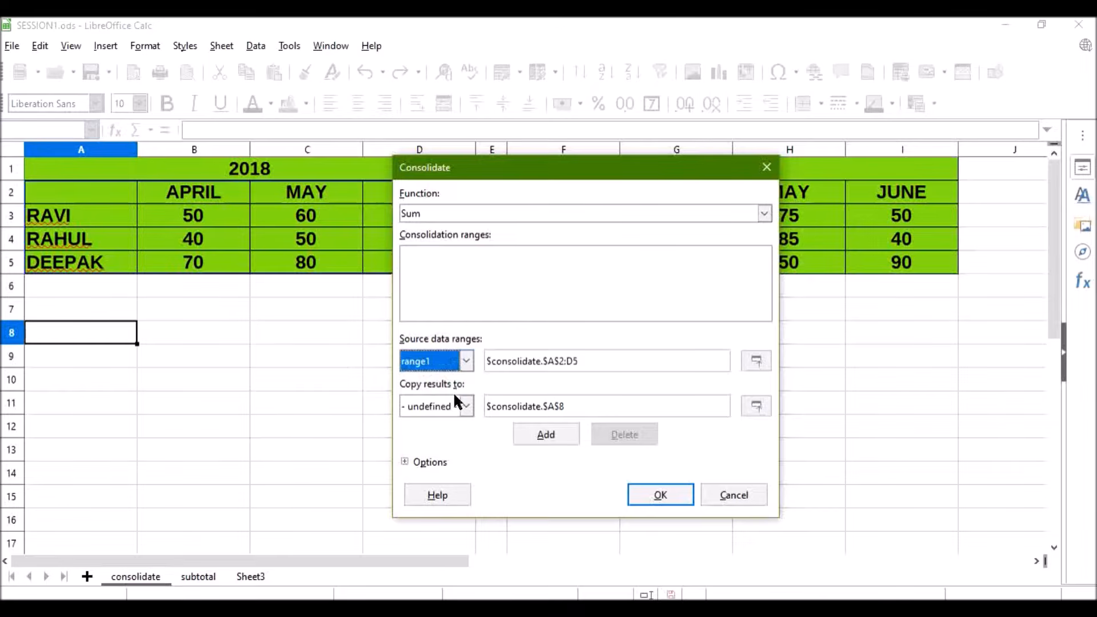
pyautogui.click(550, 433)
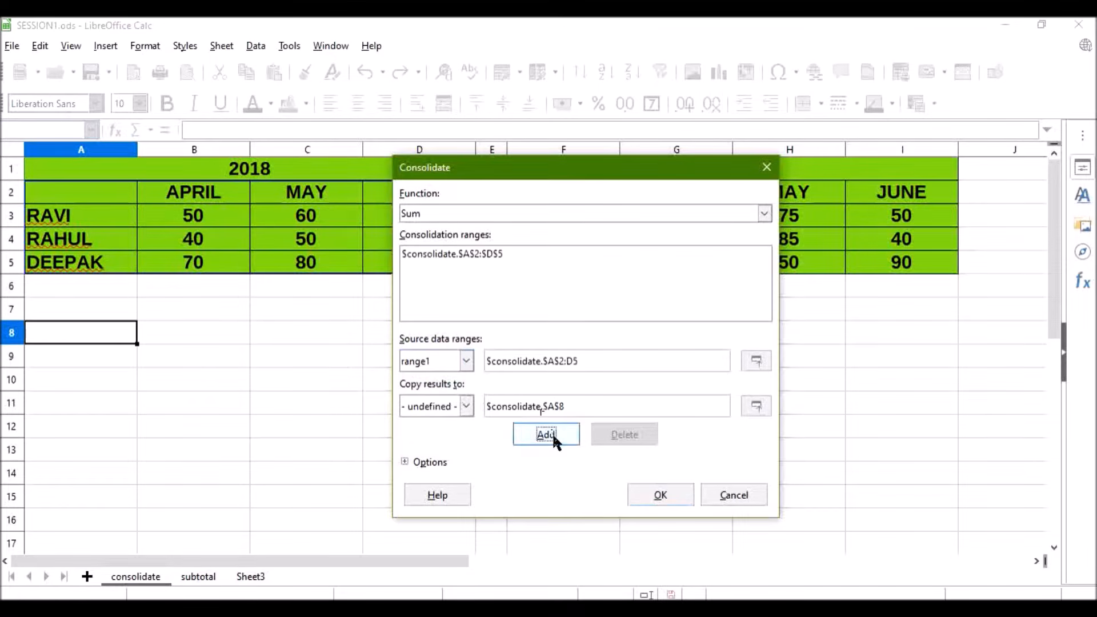
pyautogui.click(467, 366)
pyautogui.click(447, 403)
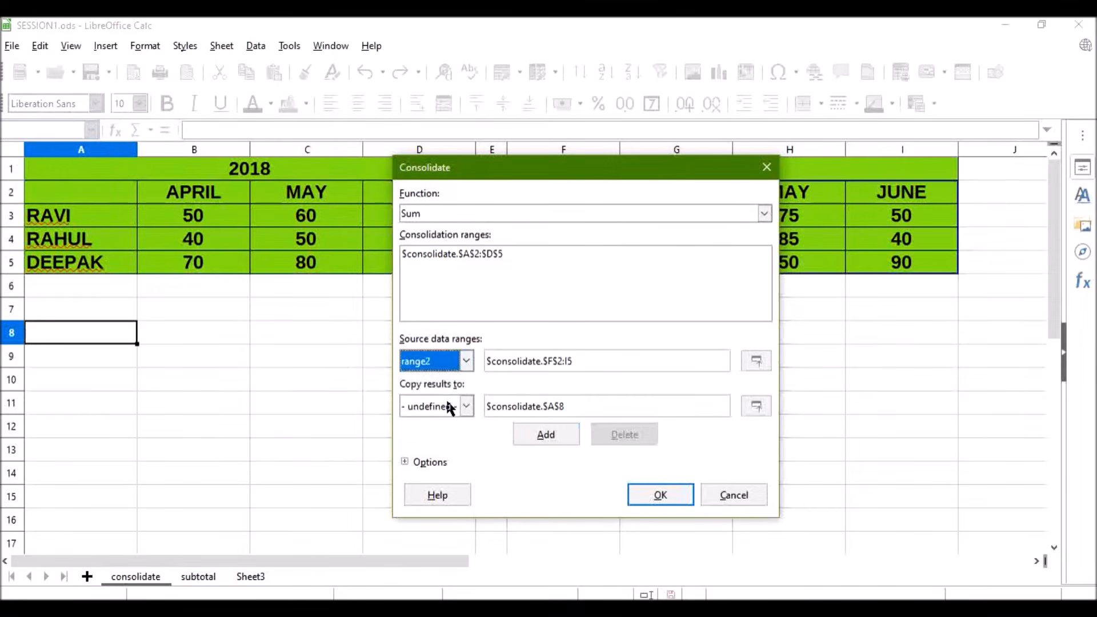
pyautogui.click(541, 435)
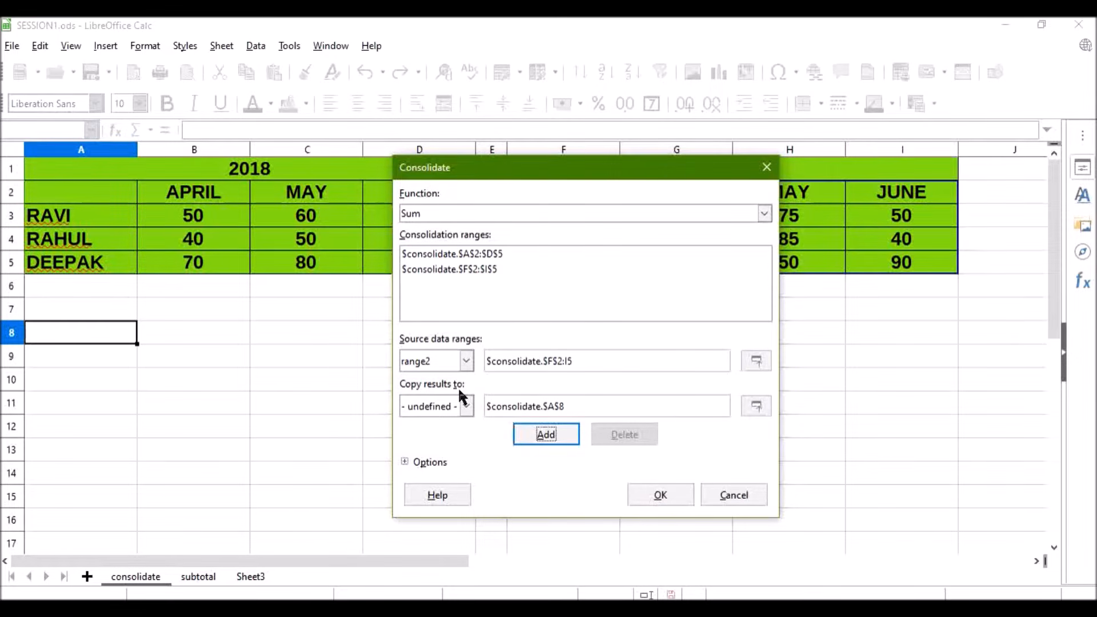
# - Consolidate the ranges into A8 by row labels and column labels, with the results linked to the source data
pyautogui.click(756, 407)
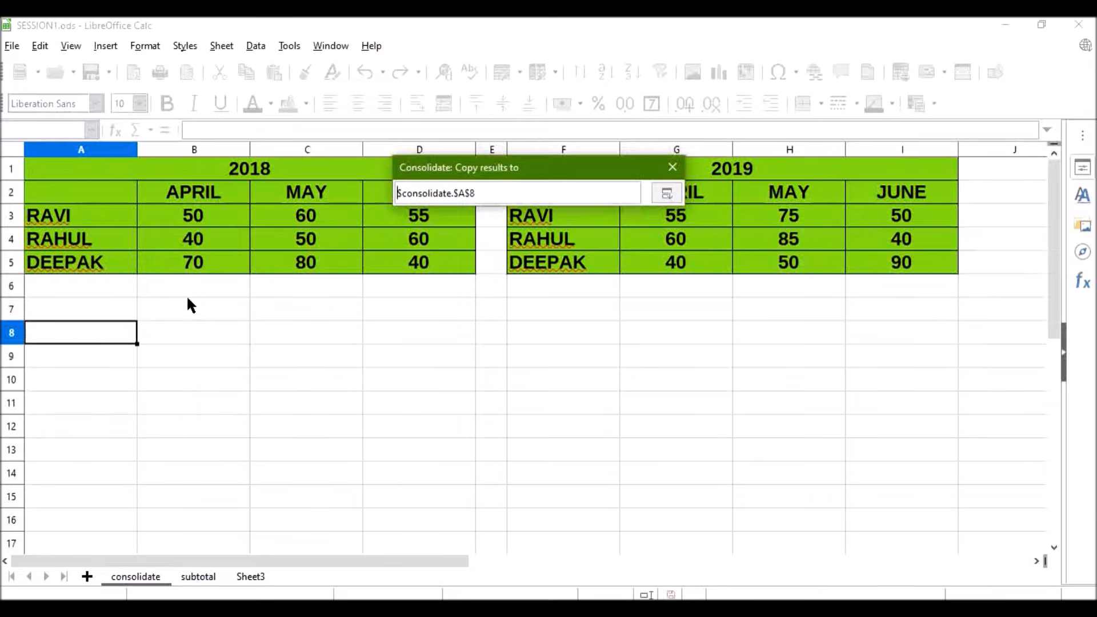
pyautogui.click(677, 200)
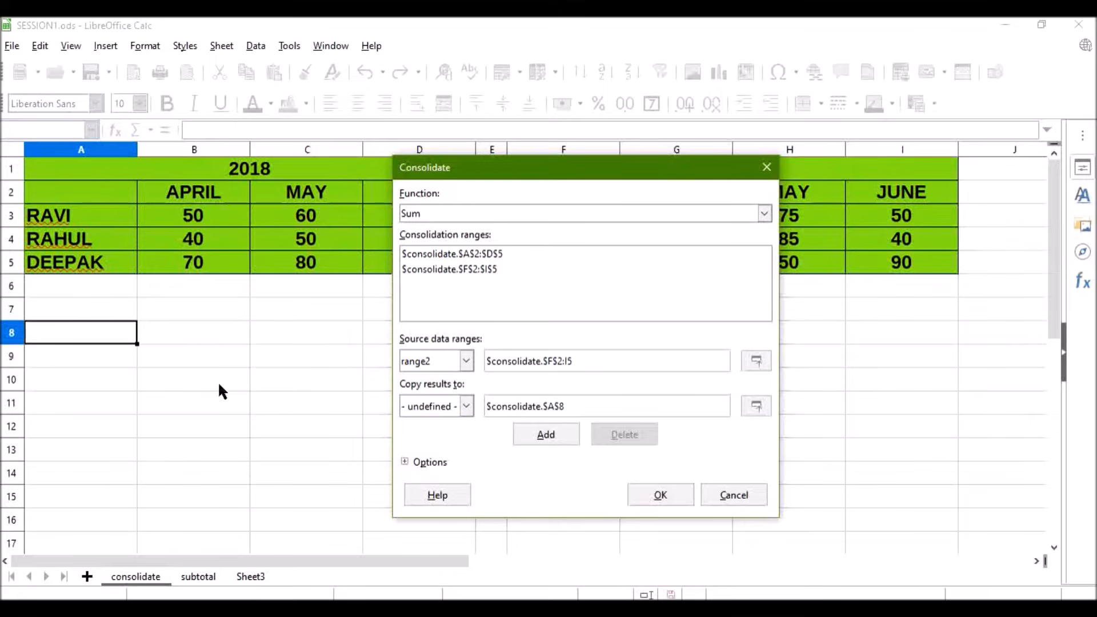
pyautogui.click(404, 462)
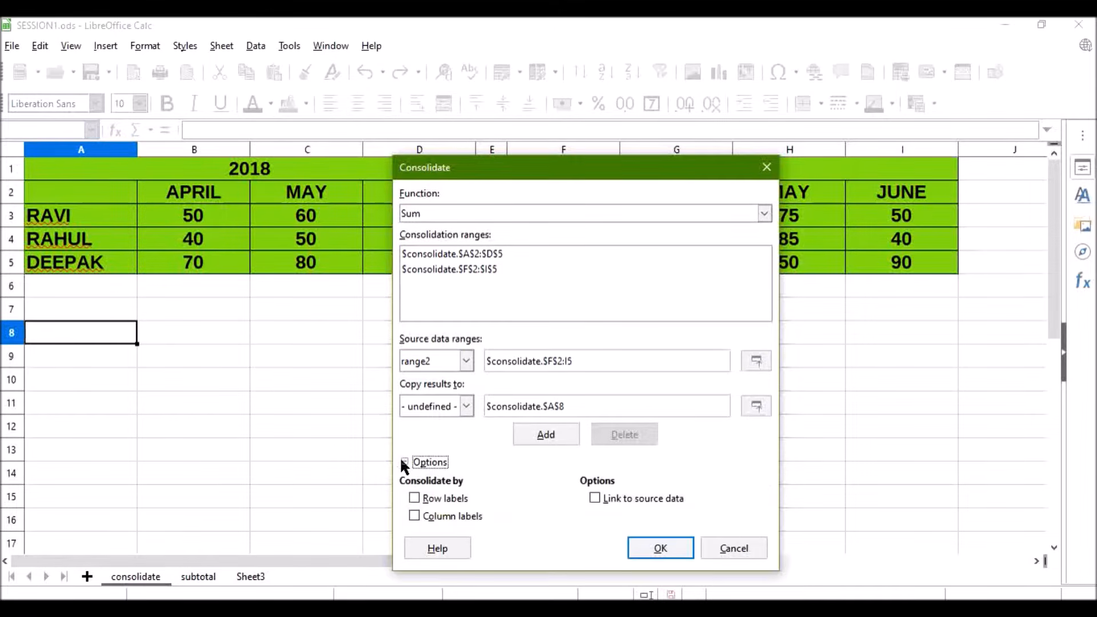
pyautogui.click(414, 499)
pyautogui.click(415, 517)
pyautogui.click(593, 499)
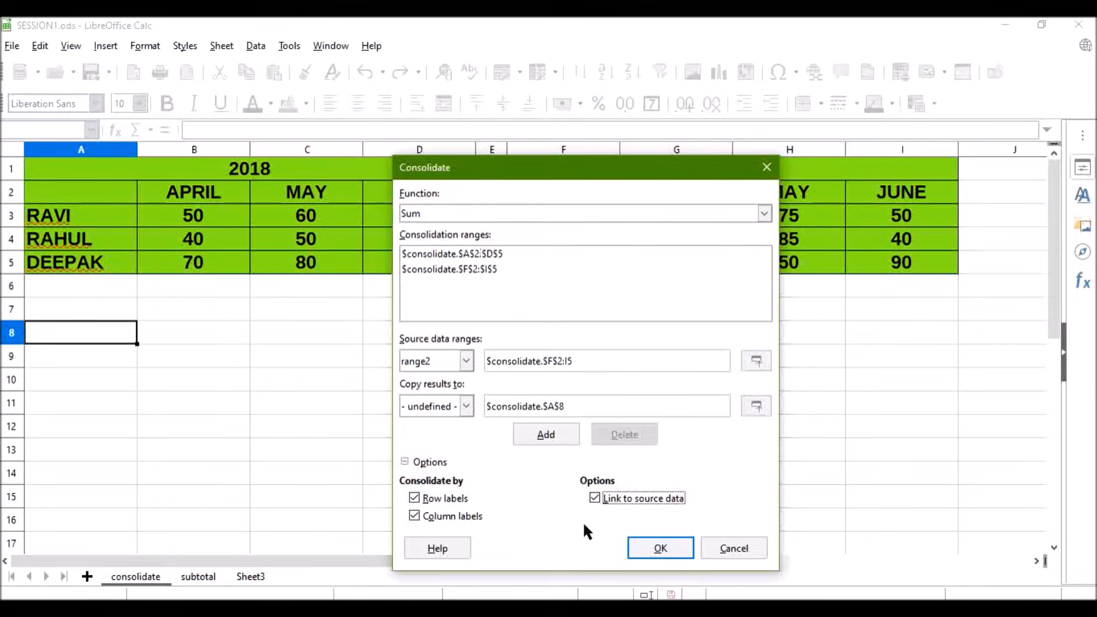
pyautogui.click(659, 547)
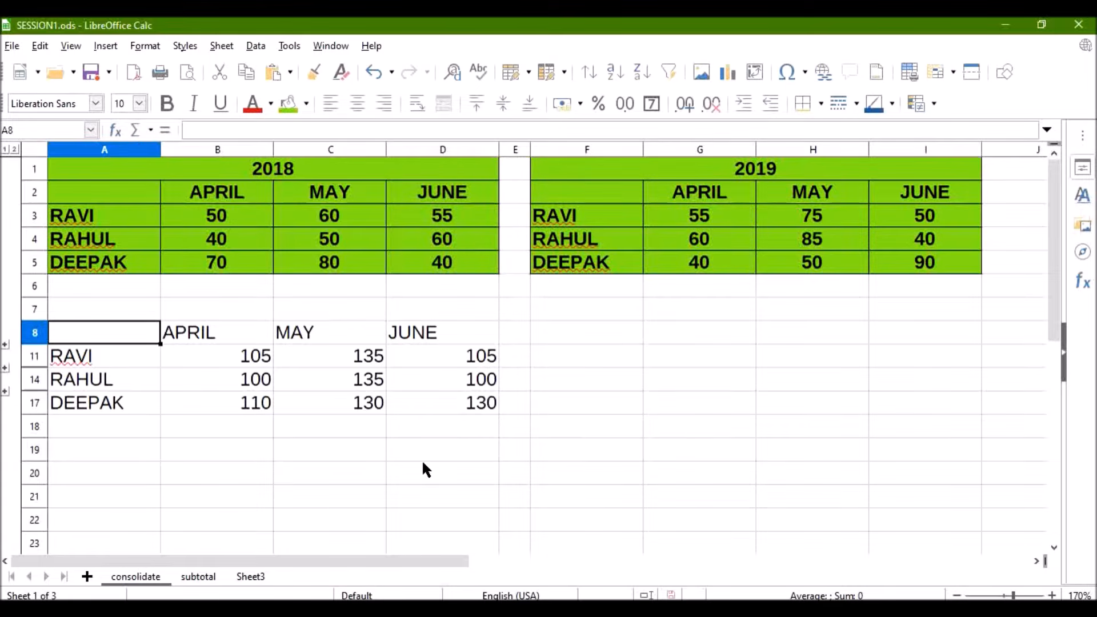
# - Compare the consolidated April sums in B11 and B14 with their 2018 and 2019 source values
pyautogui.moveTo(137, 345); pyautogui.dragTo(472, 407)
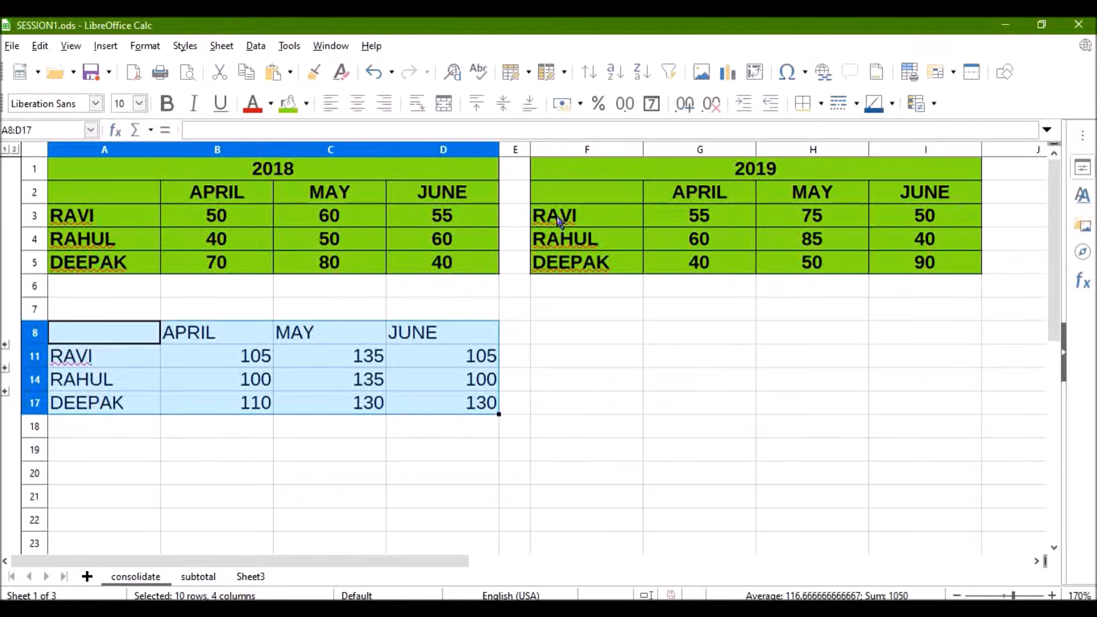
pyautogui.click(158, 222)
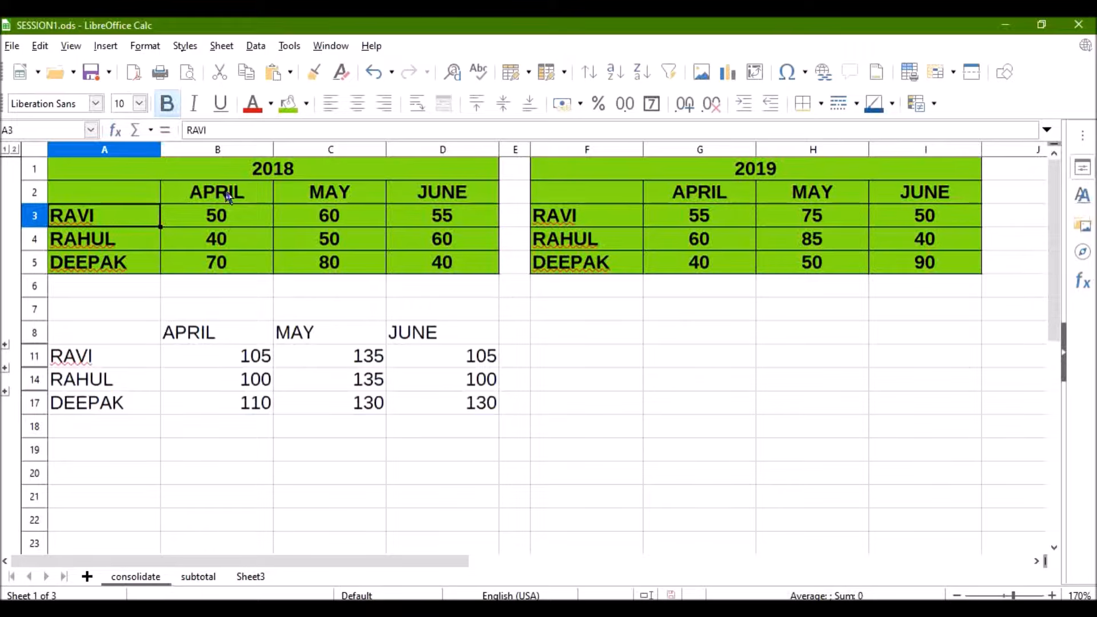
pyautogui.click(239, 224)
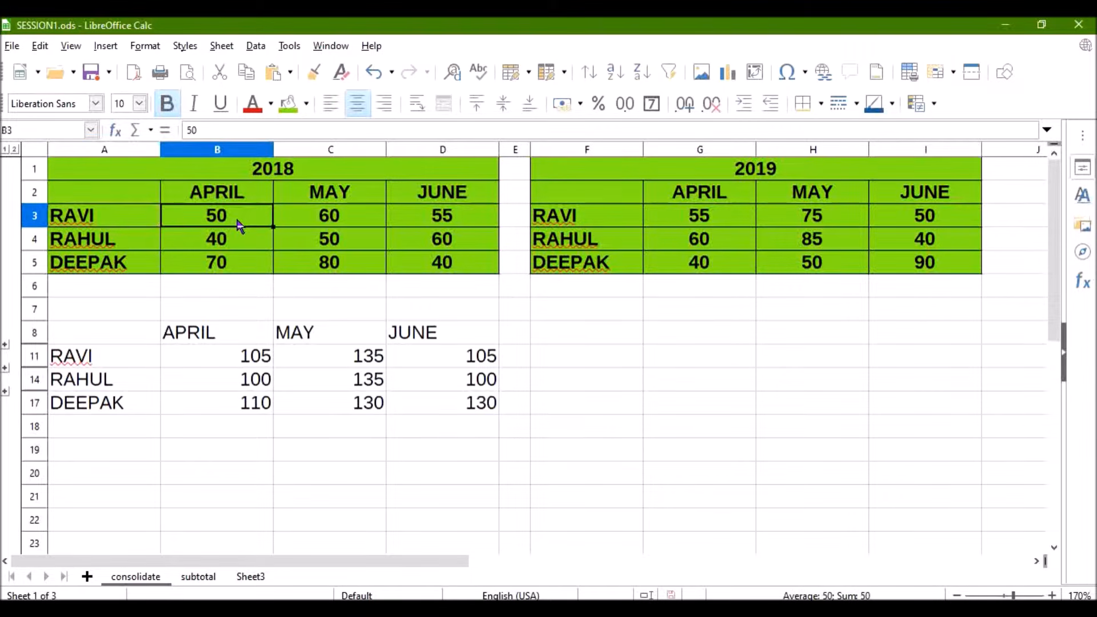
pyautogui.click(716, 223)
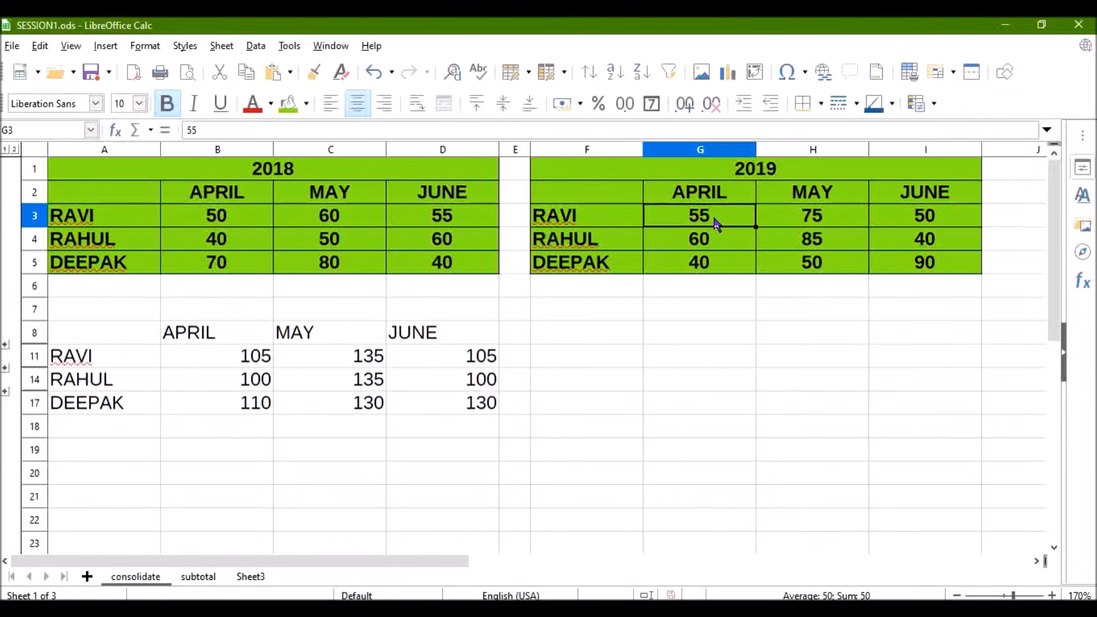
pyautogui.click(229, 360)
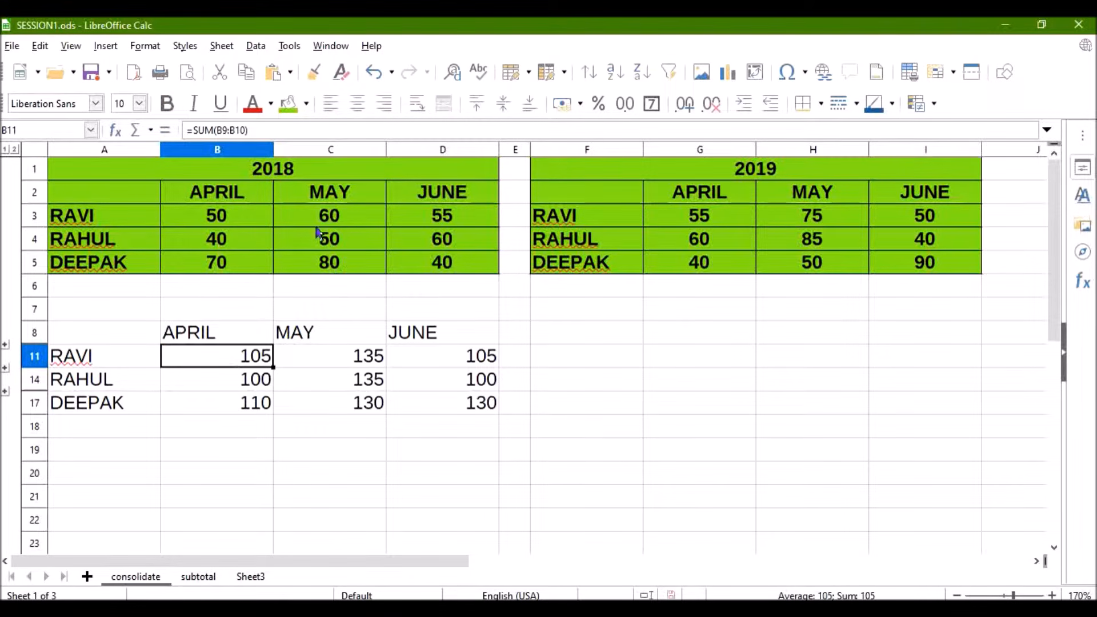
pyautogui.click(223, 247)
pyautogui.click(697, 246)
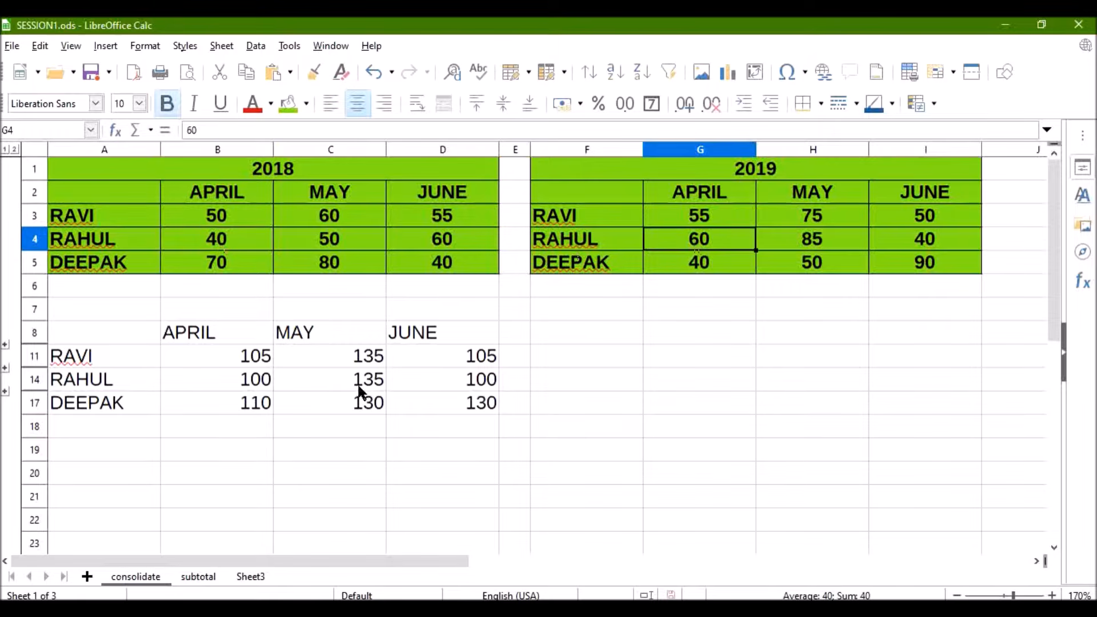
pyautogui.click(243, 385)
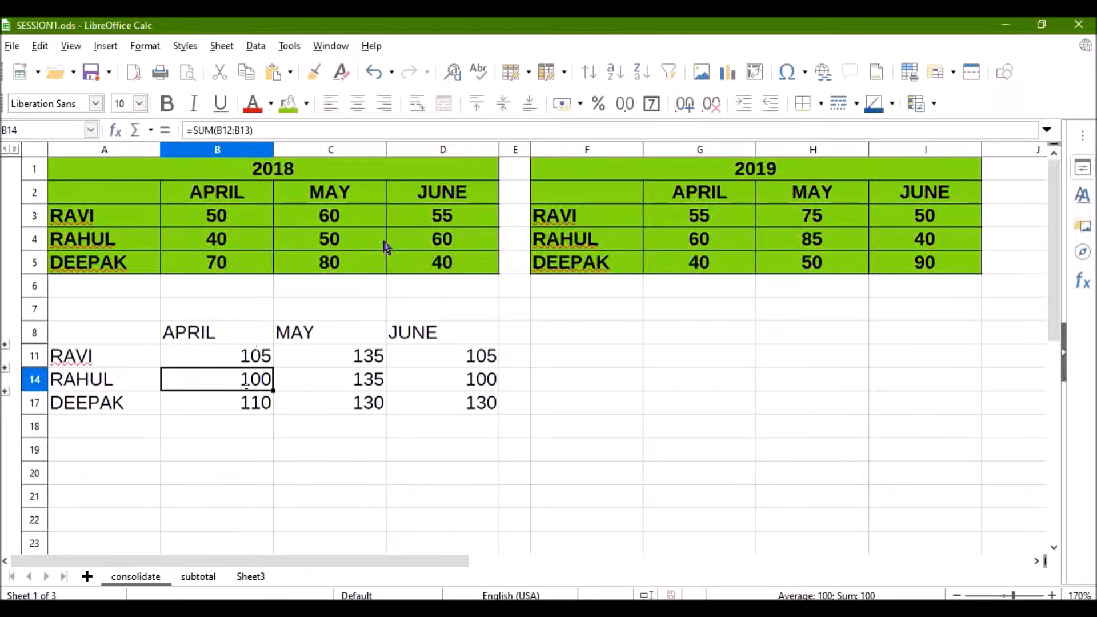
pyautogui.click(260, 221)
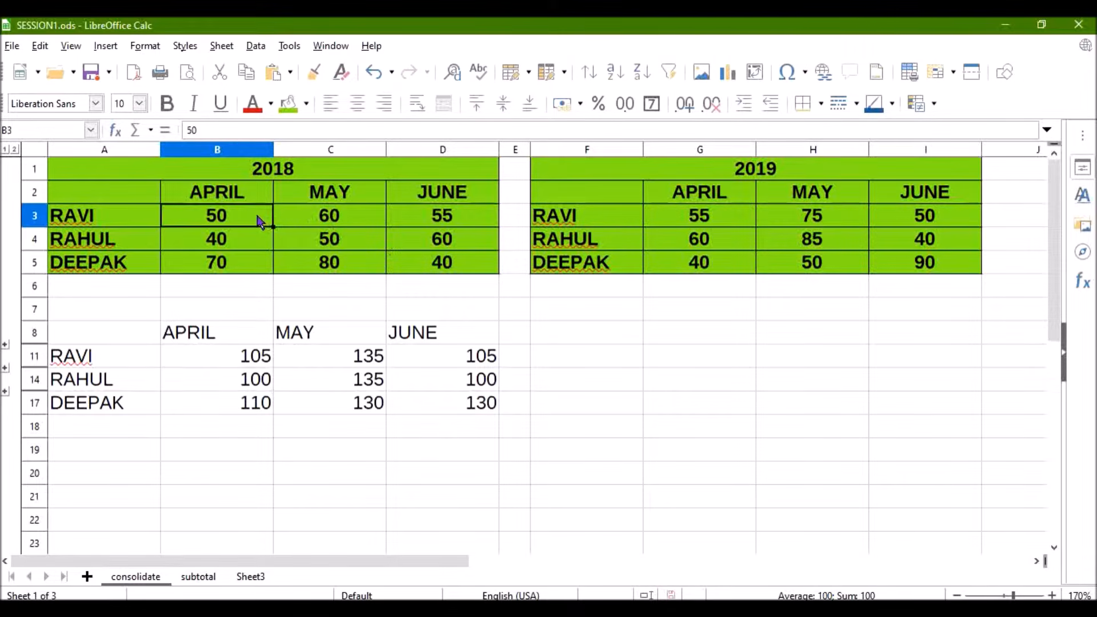
# - Change the first person's 2019 values to 50 for April in G3 and 40 for May in H3
pyautogui.click(668, 223)
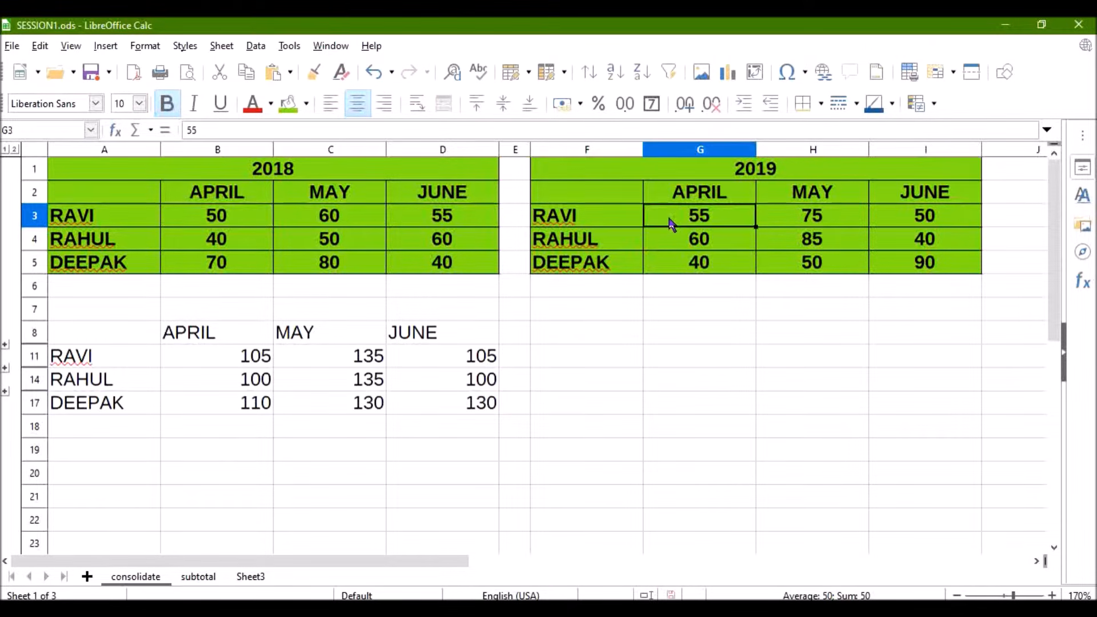
pyautogui.write('50')
pyautogui.press('Return')
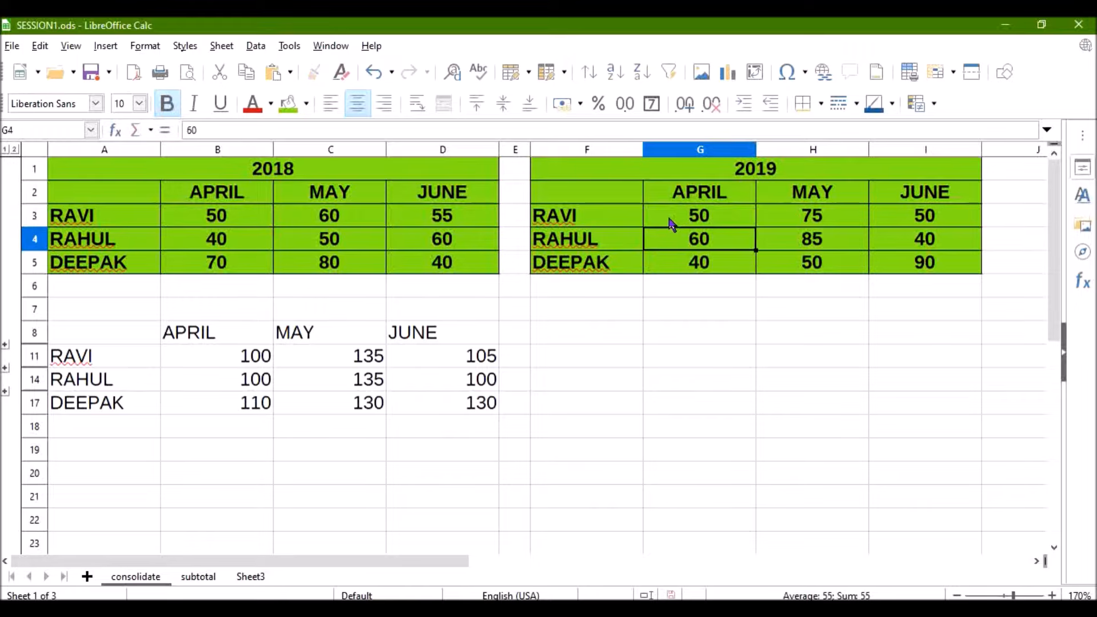
pyautogui.click(741, 222)
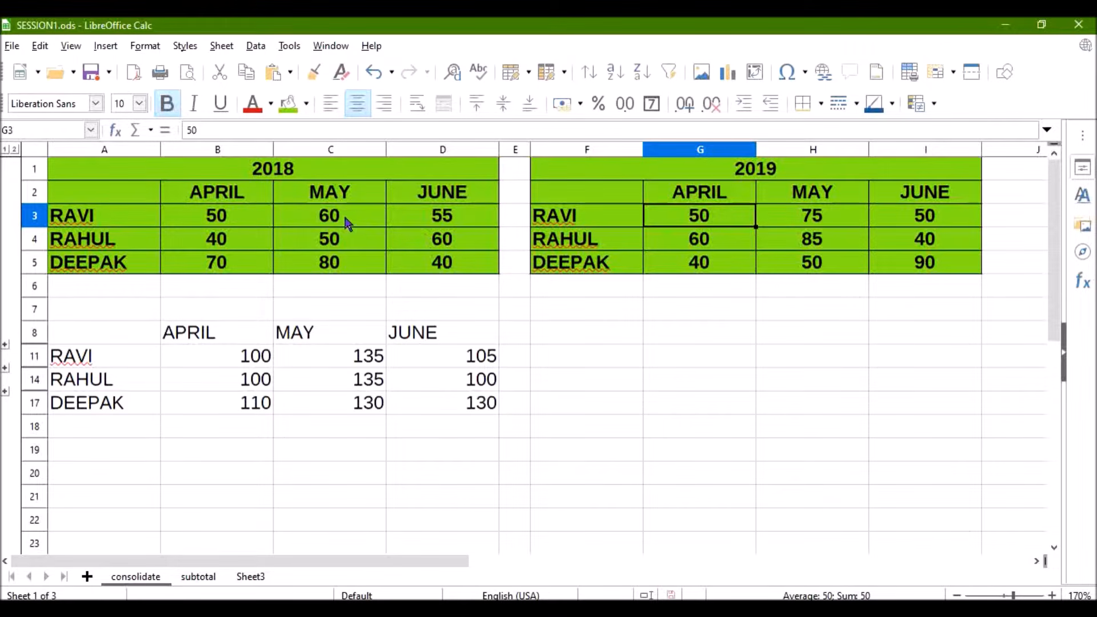
pyautogui.click(817, 216)
pyautogui.write('40')
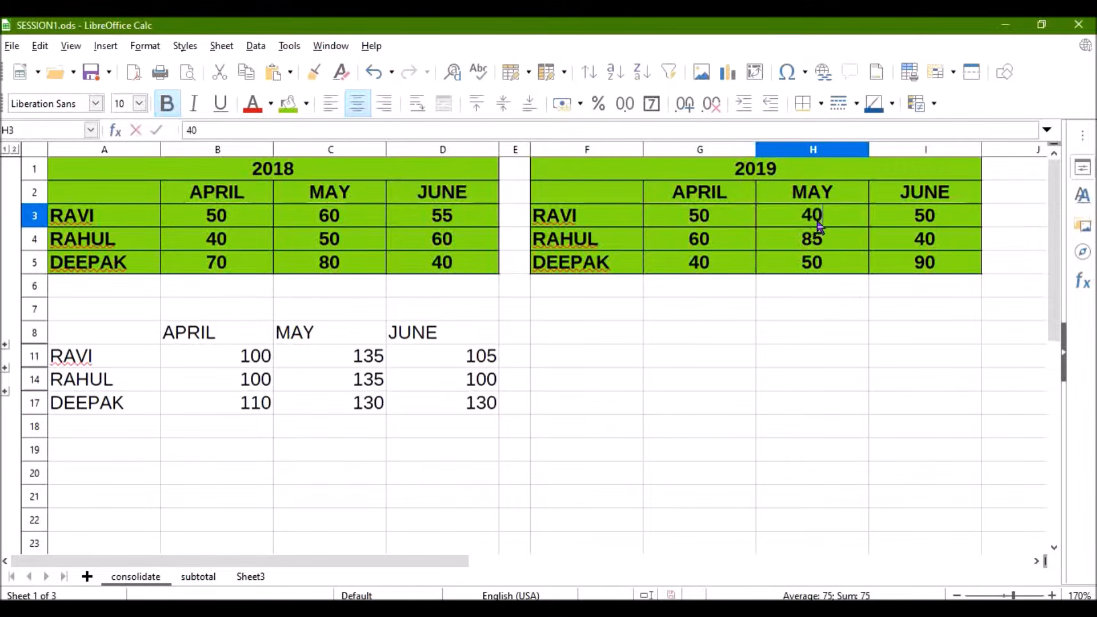
pyautogui.press('Return')
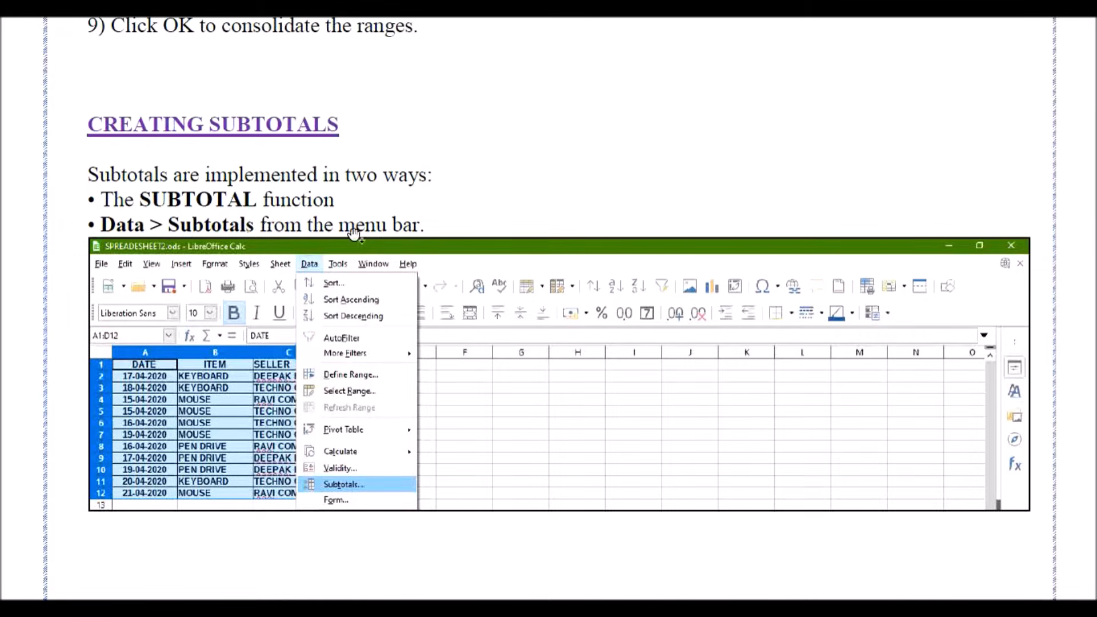
pyautogui.scroll(-5, 264, 426)
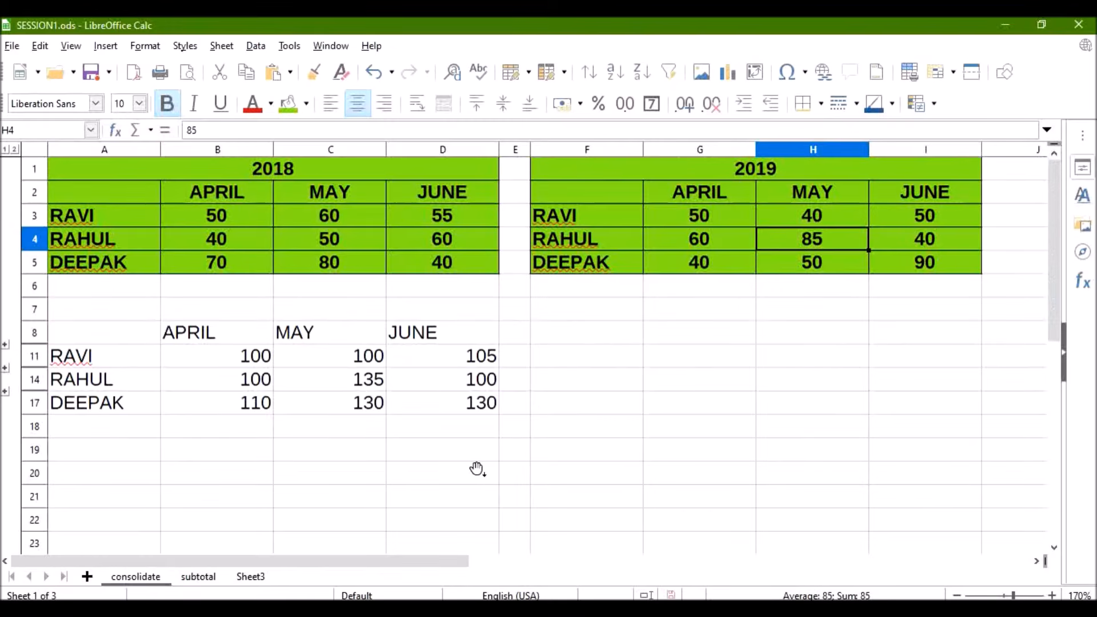
# - On the subtotal sheet, enter the keyboard quantities 10, 50 and 25 in D2:D4
pyautogui.click(208, 580)
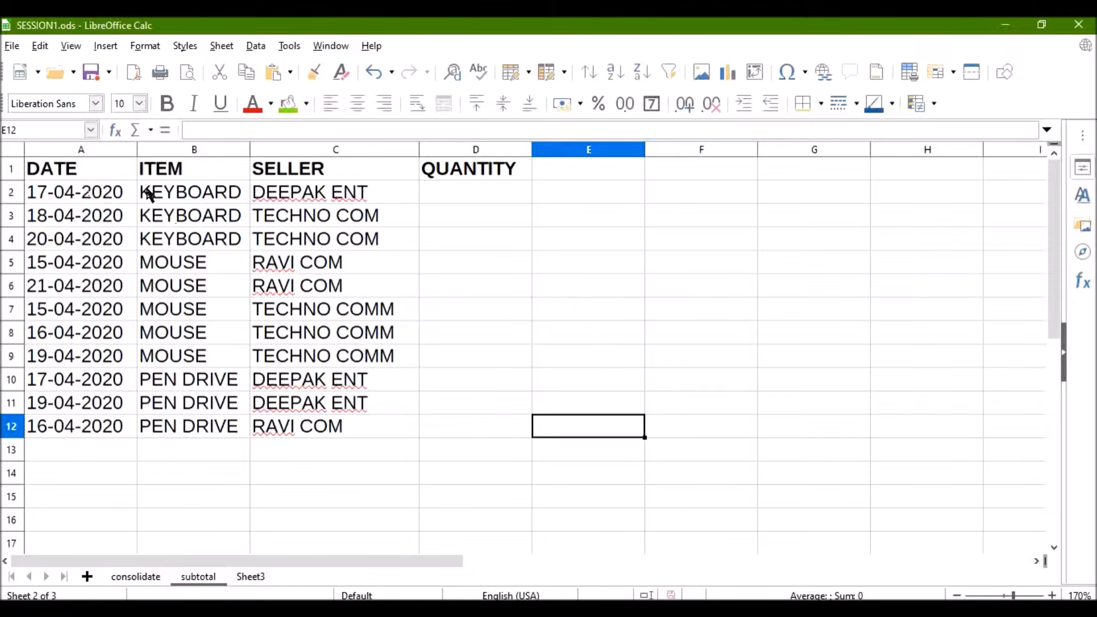
pyautogui.click(465, 202)
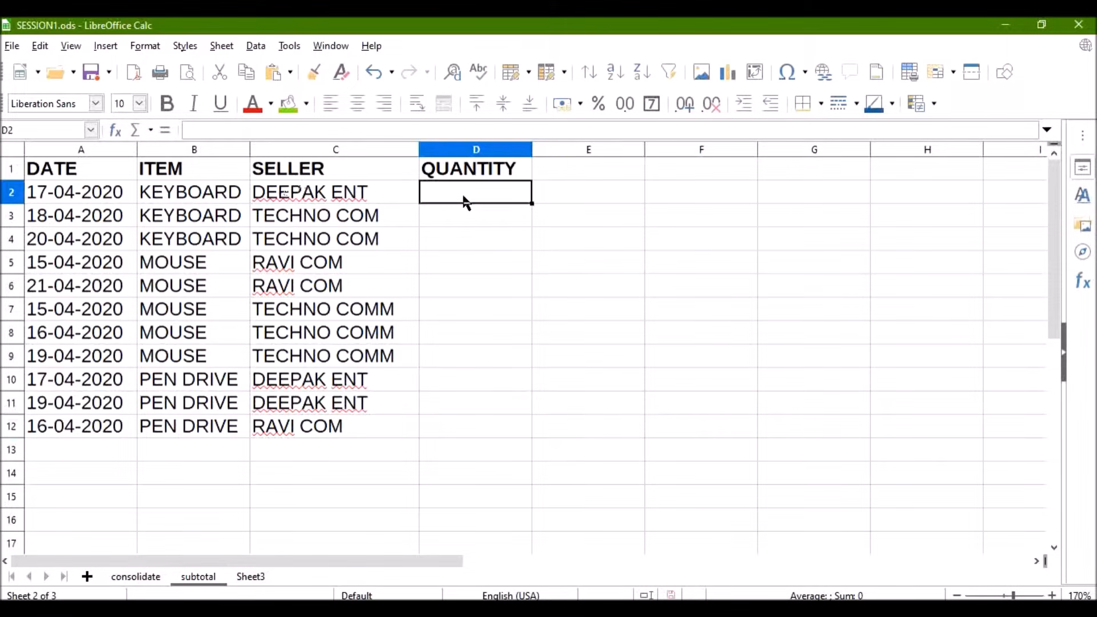
pyautogui.write('10')
pyautogui.press('Return')
pyautogui.write('5')
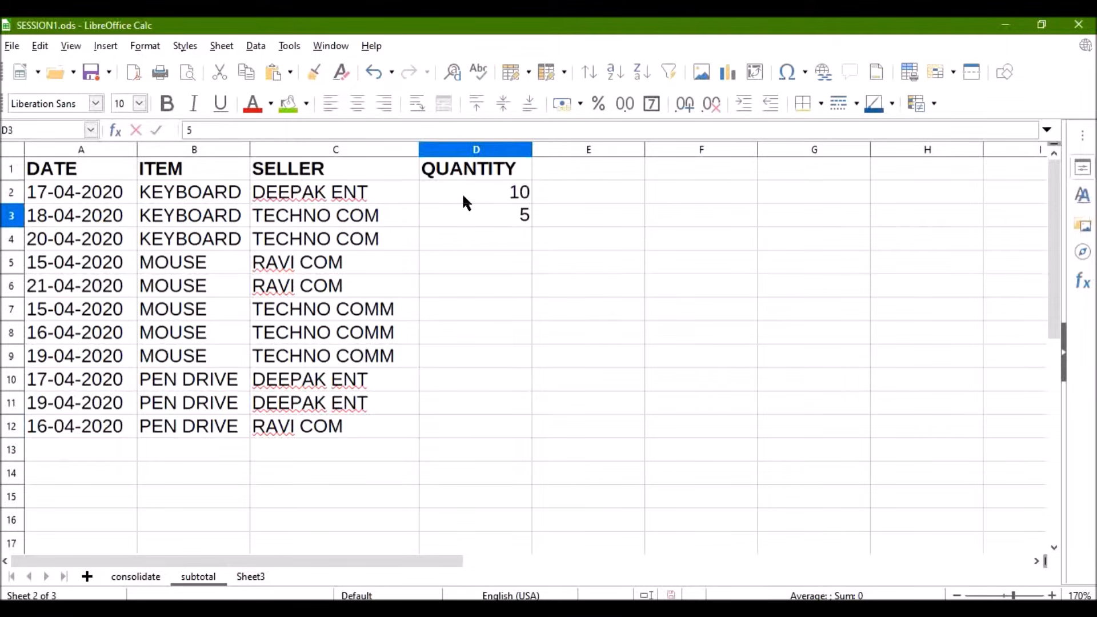
pyautogui.write('0')
pyautogui.press('Return')
pyautogui.write('25')
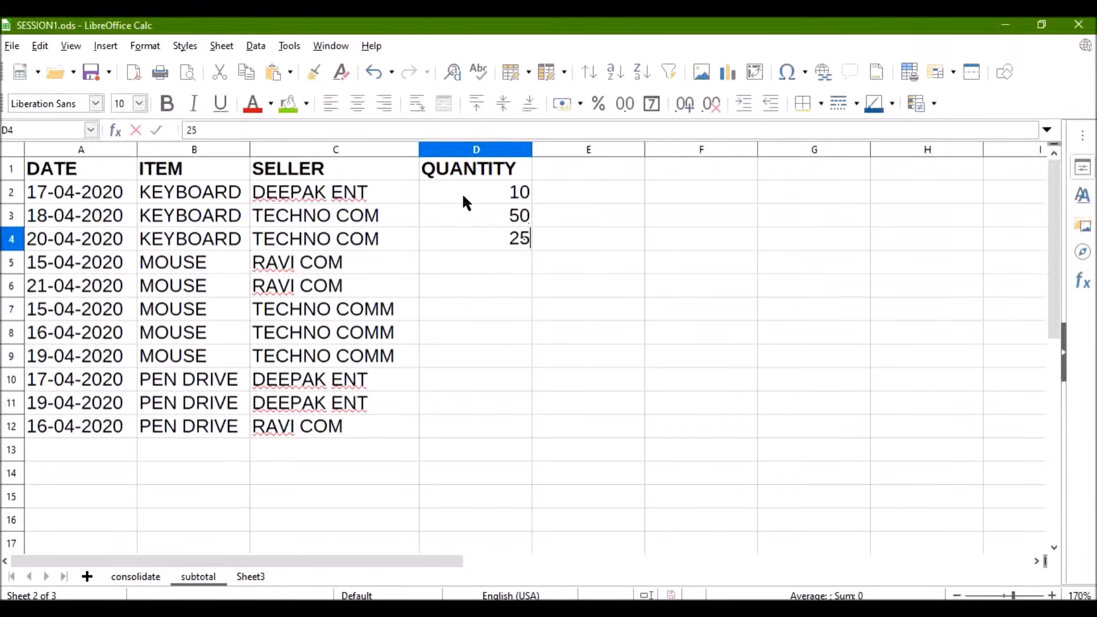
pyautogui.press('Return')
# - Enter the mouse quantities 15, 11, 14, 26 and 30 in D5:D9
pyautogui.write('15')
pyautogui.press('Return')
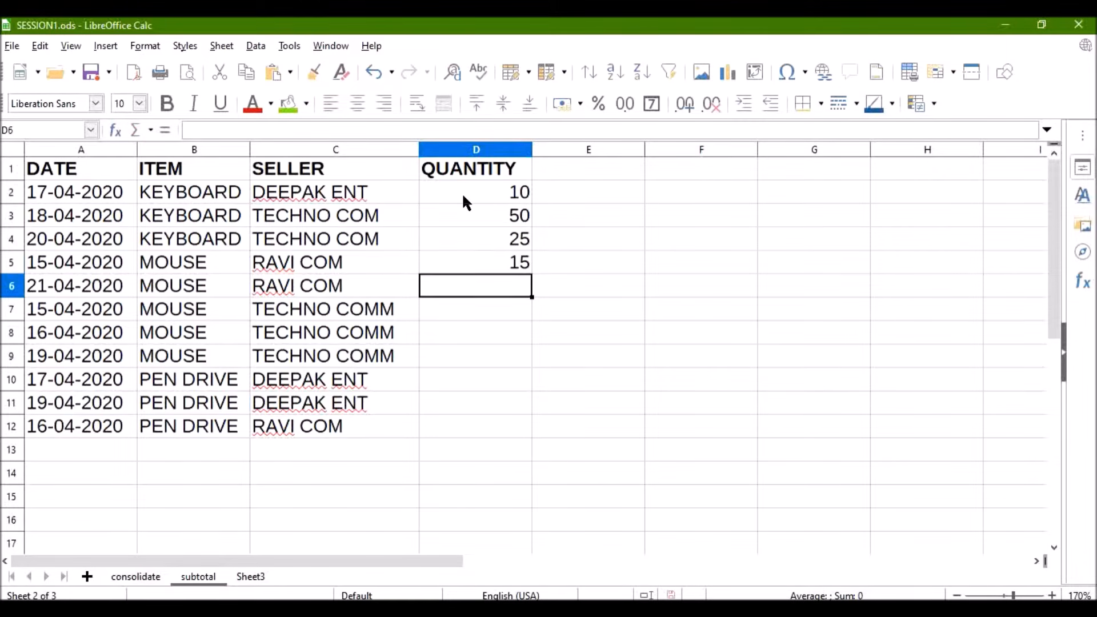
pyautogui.write('11')
pyautogui.press('Return')
pyautogui.write('14')
pyautogui.press('Return')
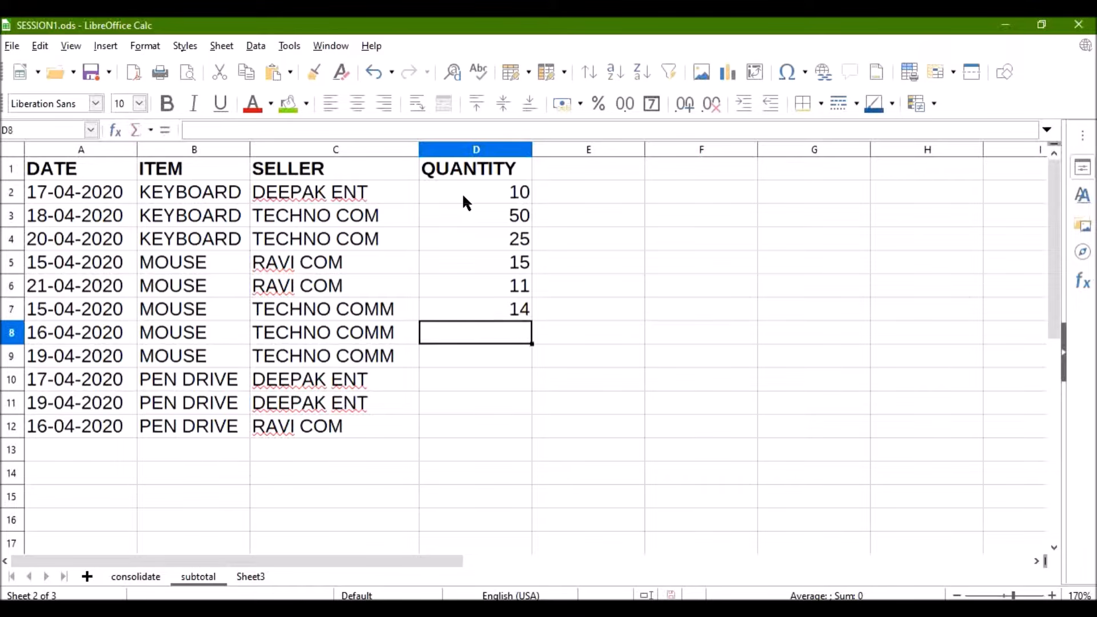
pyautogui.write('26')
pyautogui.press('Return')
pyautogui.write('30')
pyautogui.press('Return')
# - Enter the pen drive quantities 31, 10 and 12 in D10:D12
pyautogui.write('31')
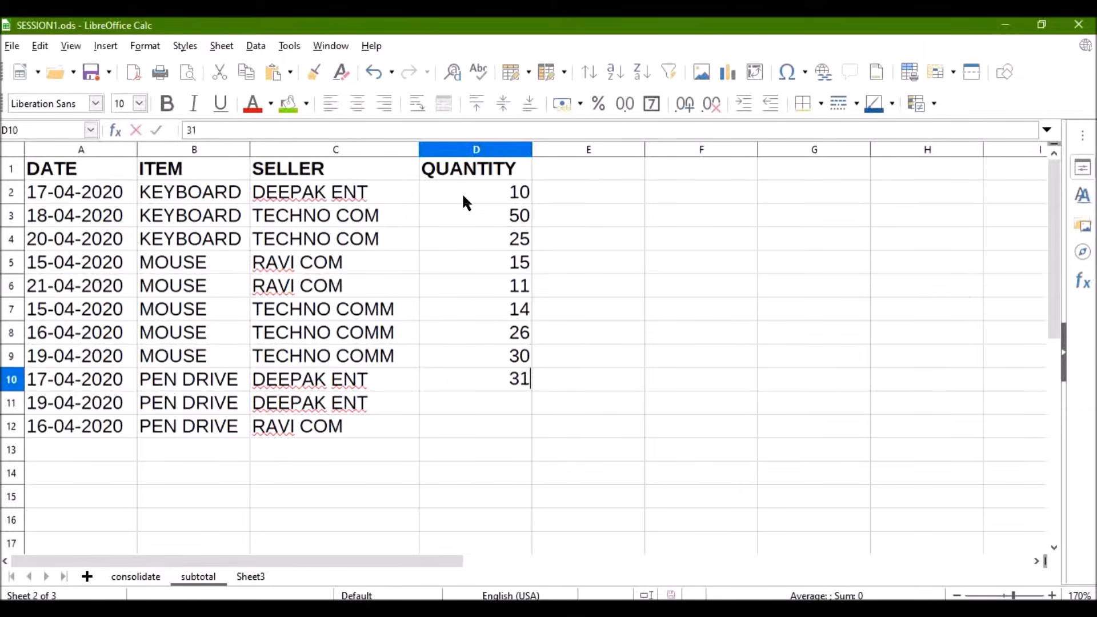
pyautogui.press('Return')
pyautogui.write('10')
pyautogui.press('Return')
pyautogui.write('12')
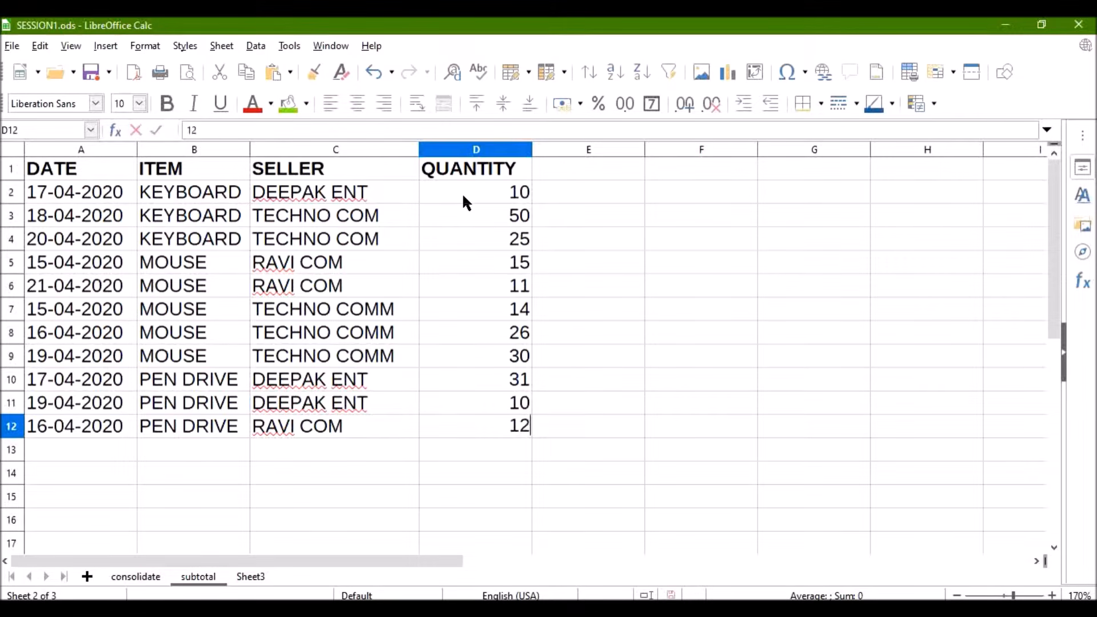
pyautogui.click(701, 285)
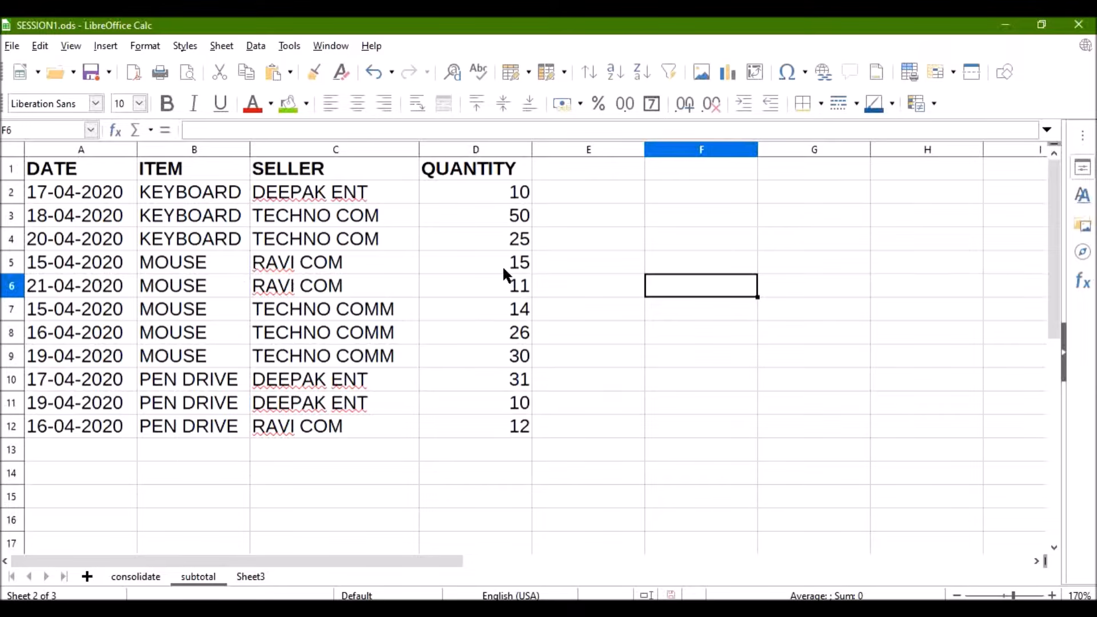
# - Review the mouse rows' sellers and quantities in C5:D7 and the keyboard items in B2:B4
pyautogui.click(366, 263)
pyautogui.click(369, 283)
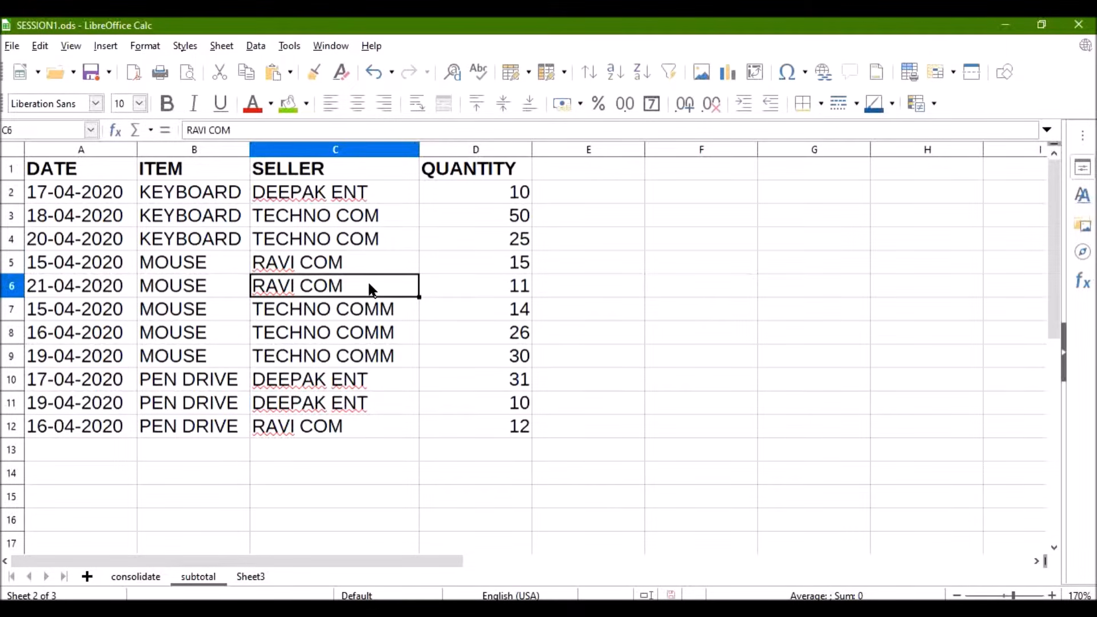
pyautogui.click(374, 309)
pyautogui.click(452, 312)
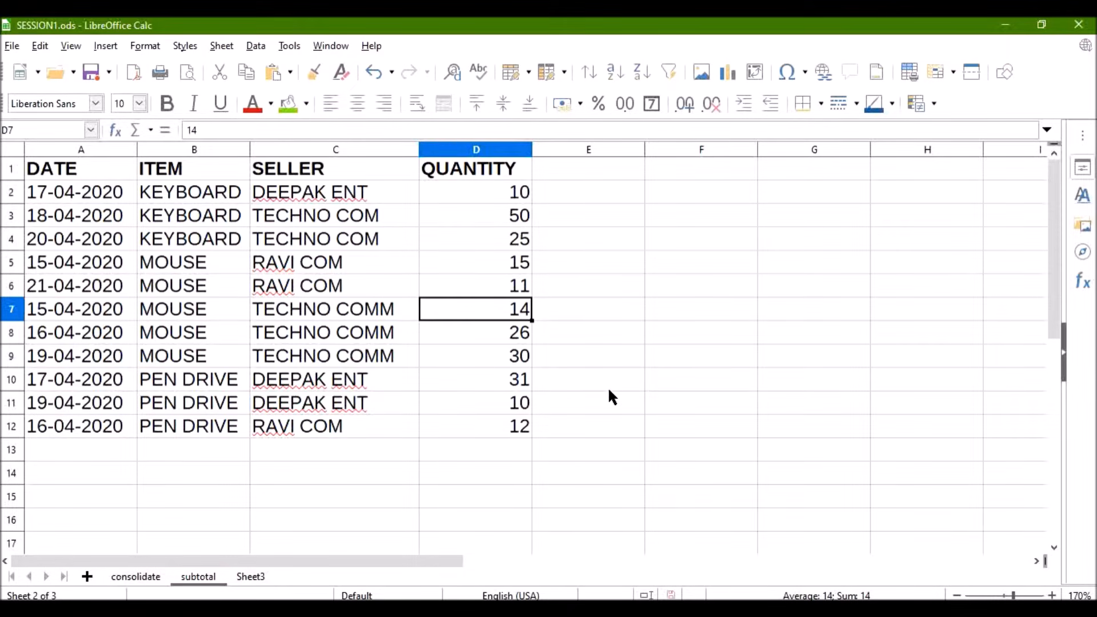
pyautogui.moveTo(233, 194); pyautogui.dragTo(243, 243)
pyautogui.click(769, 354)
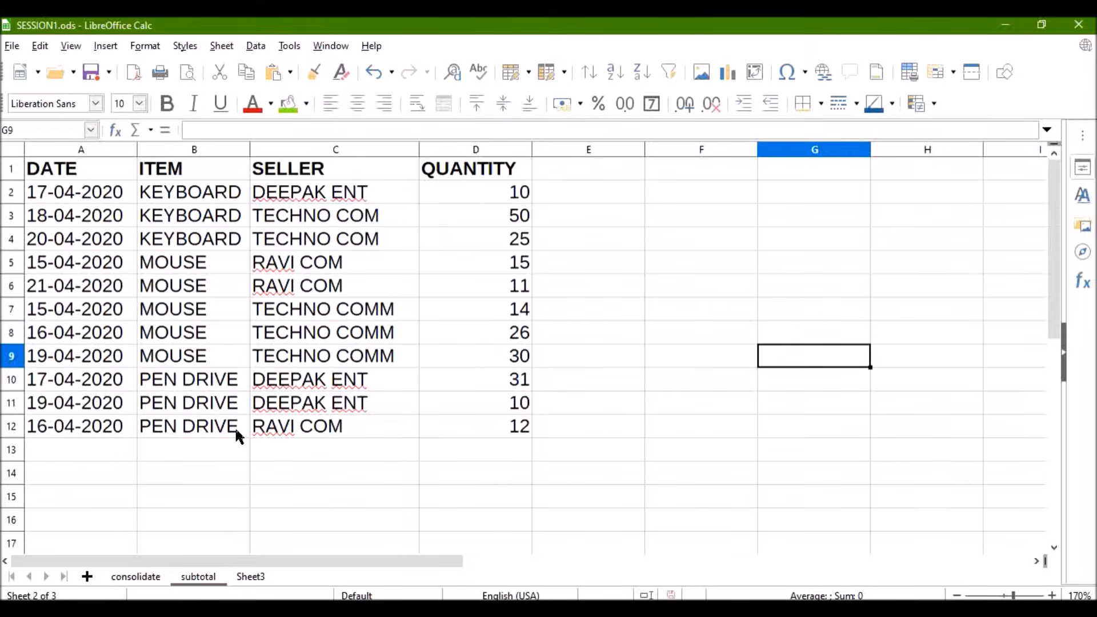
# - Create subtotals for A1:D12 grouped by ITEM, summing the QUANTITY column
pyautogui.moveTo(118, 170); pyautogui.dragTo(494, 419)
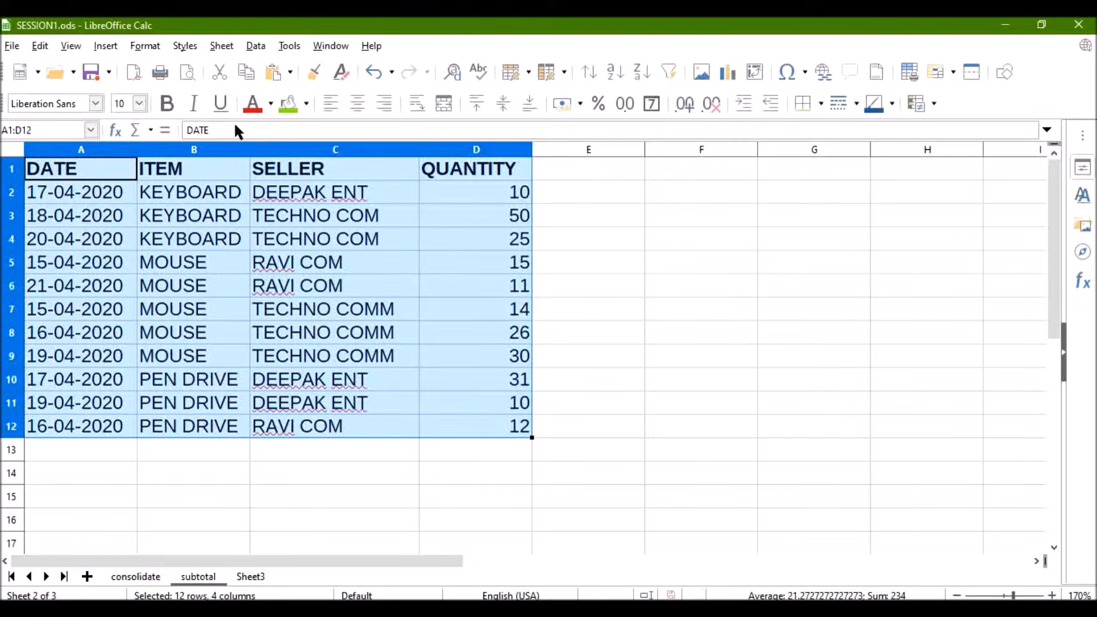
pyautogui.click(253, 46)
pyautogui.click(324, 303)
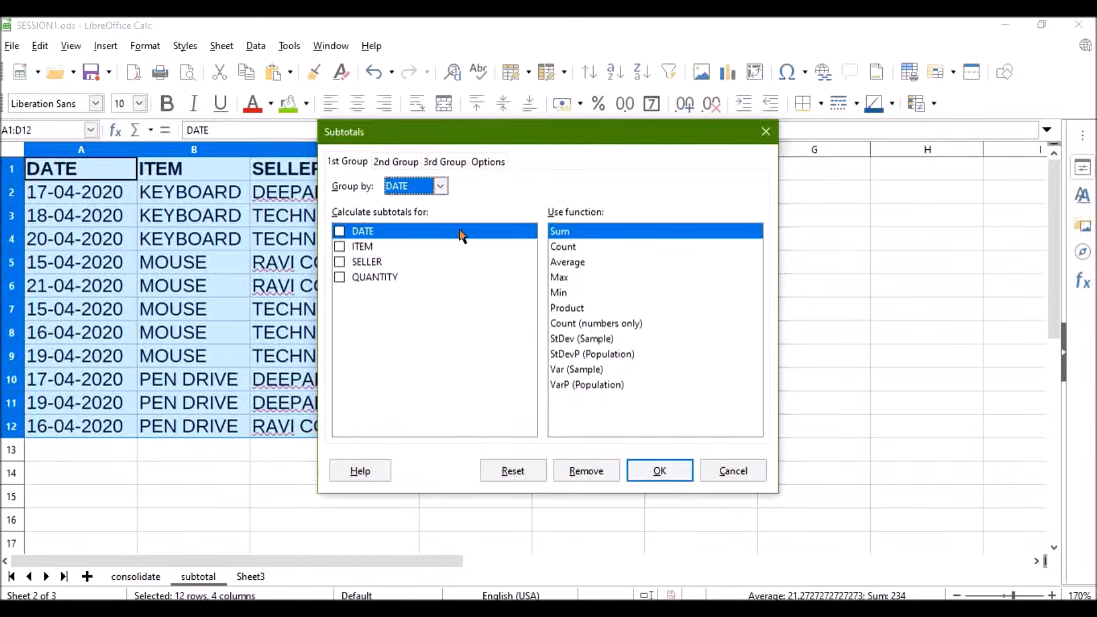
pyautogui.moveTo(527, 132); pyautogui.dragTo(620, 118)
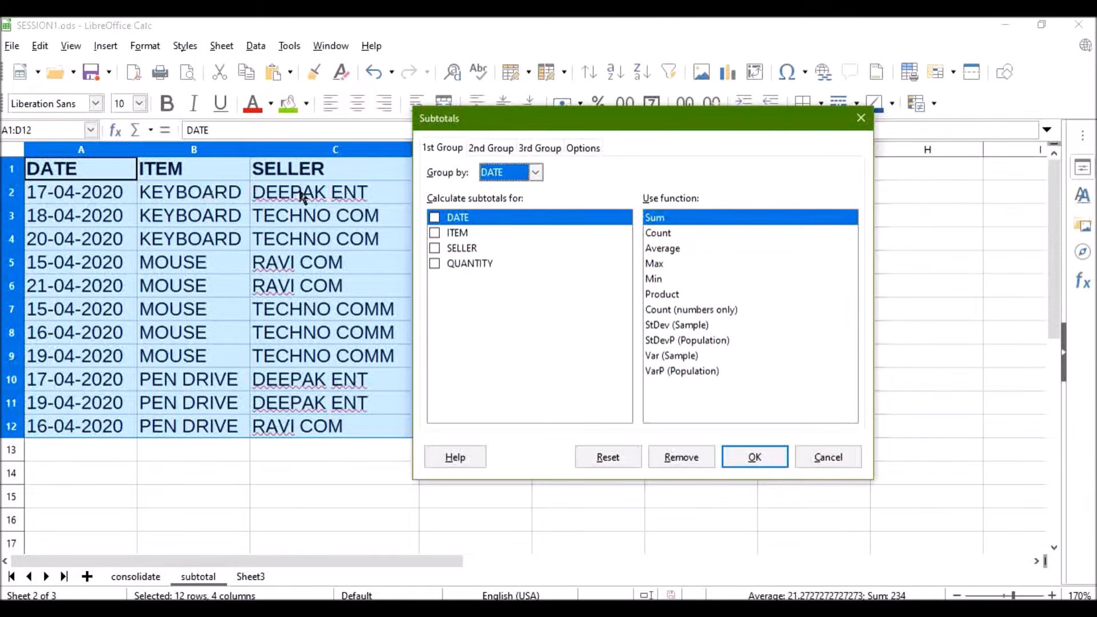
pyautogui.click(535, 173)
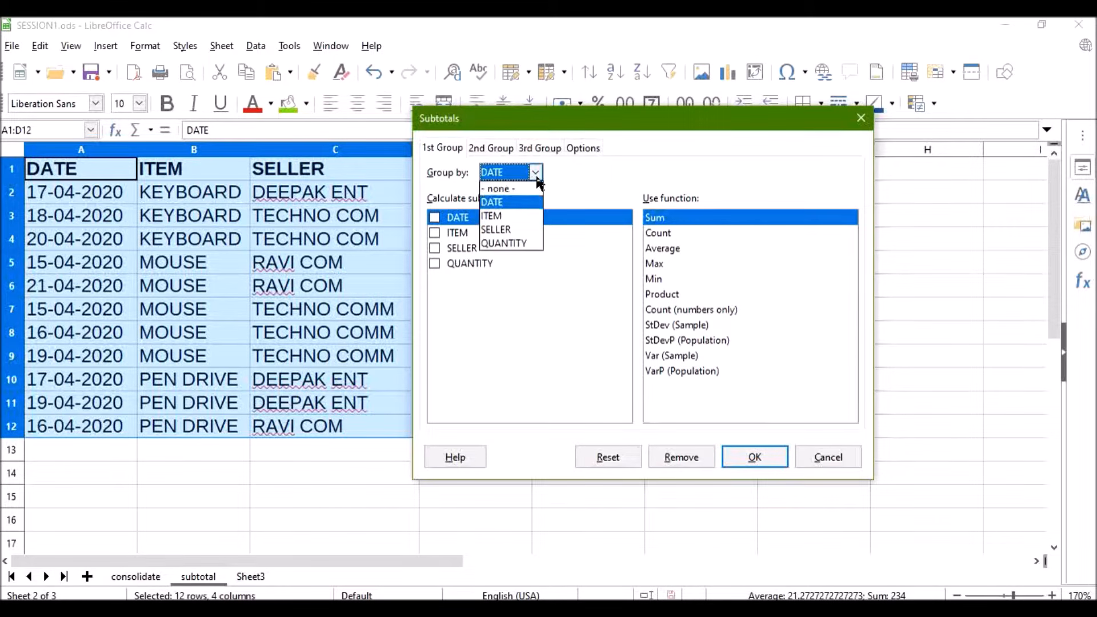
pyautogui.click(534, 220)
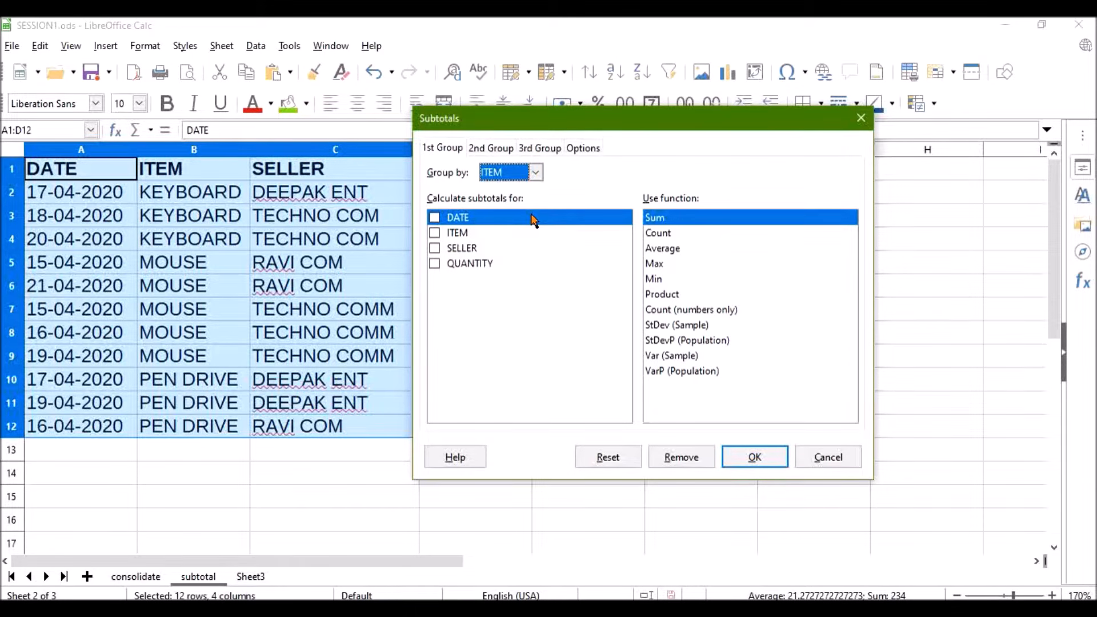
pyautogui.moveTo(639, 130); pyautogui.dragTo(833, 113)
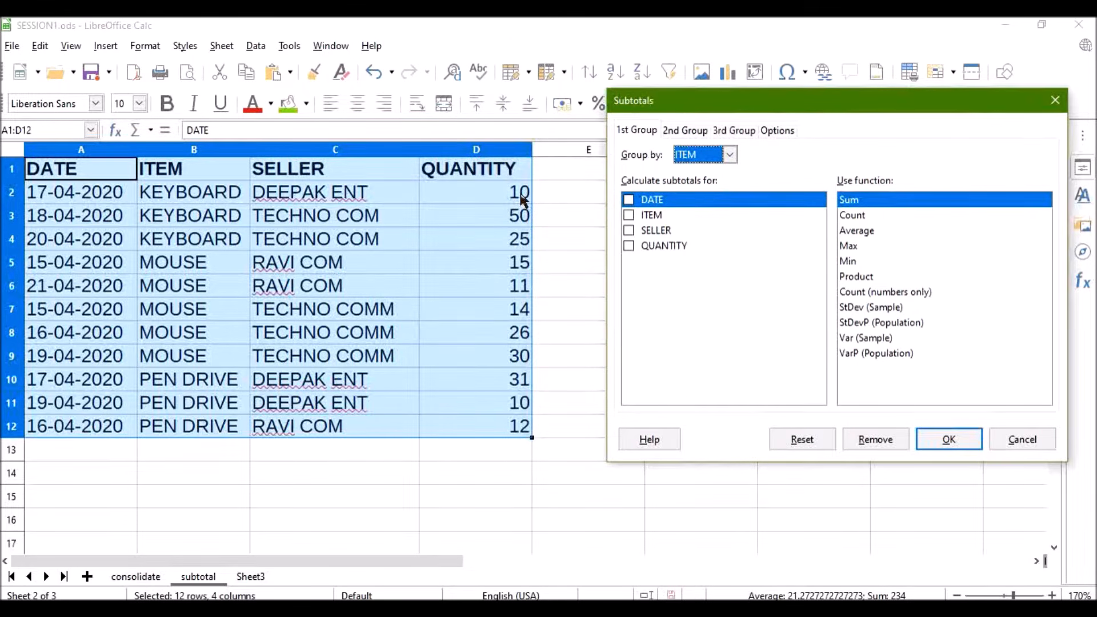
pyautogui.click(629, 245)
pyautogui.click(628, 245)
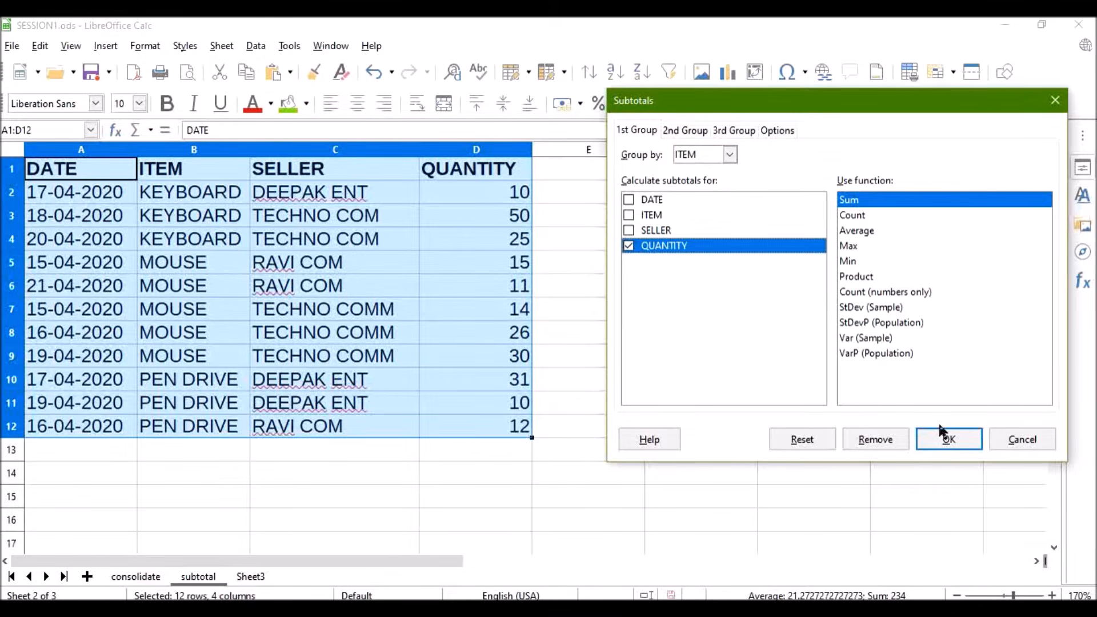
pyautogui.click(947, 439)
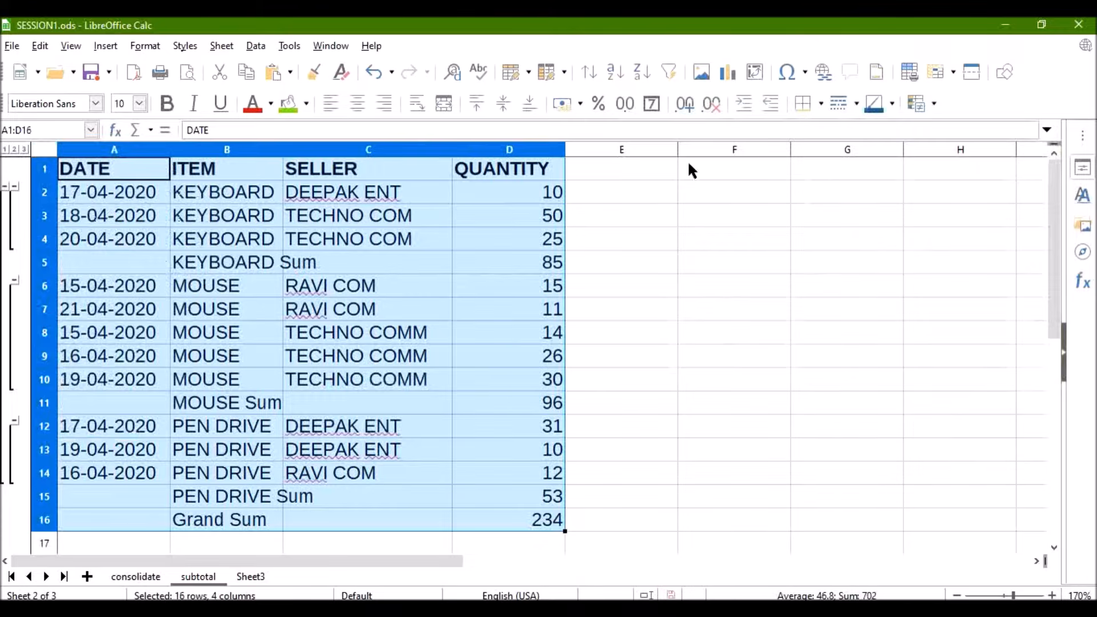
# - Inspect the subtotal formulas for each item in D5, D11 and D15 and the grand sum in D16
pyautogui.click(724, 331)
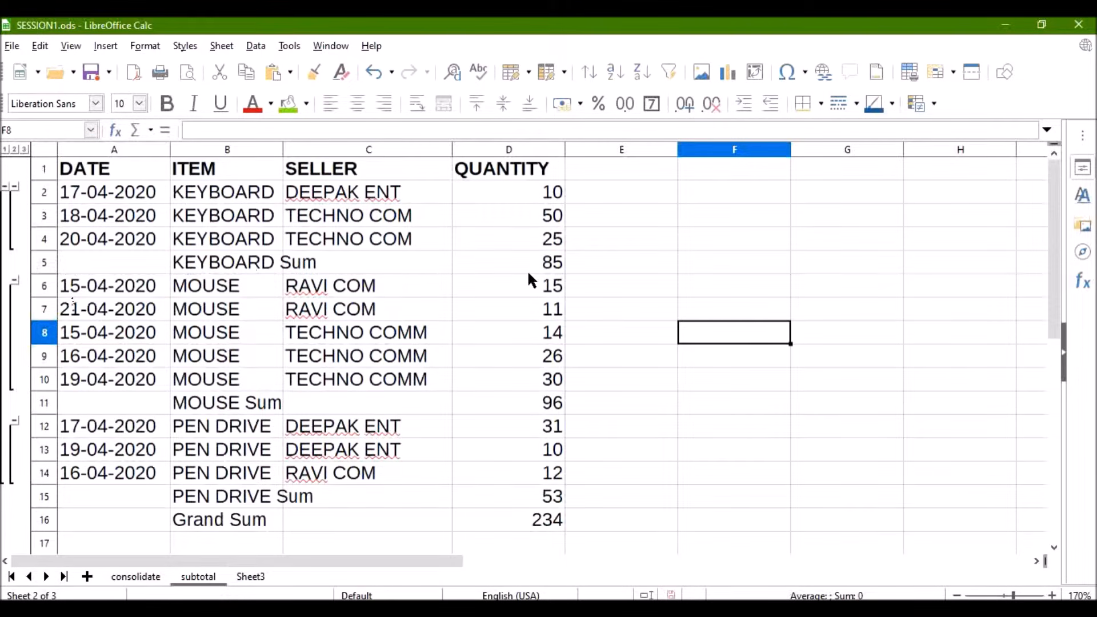
pyautogui.click(557, 267)
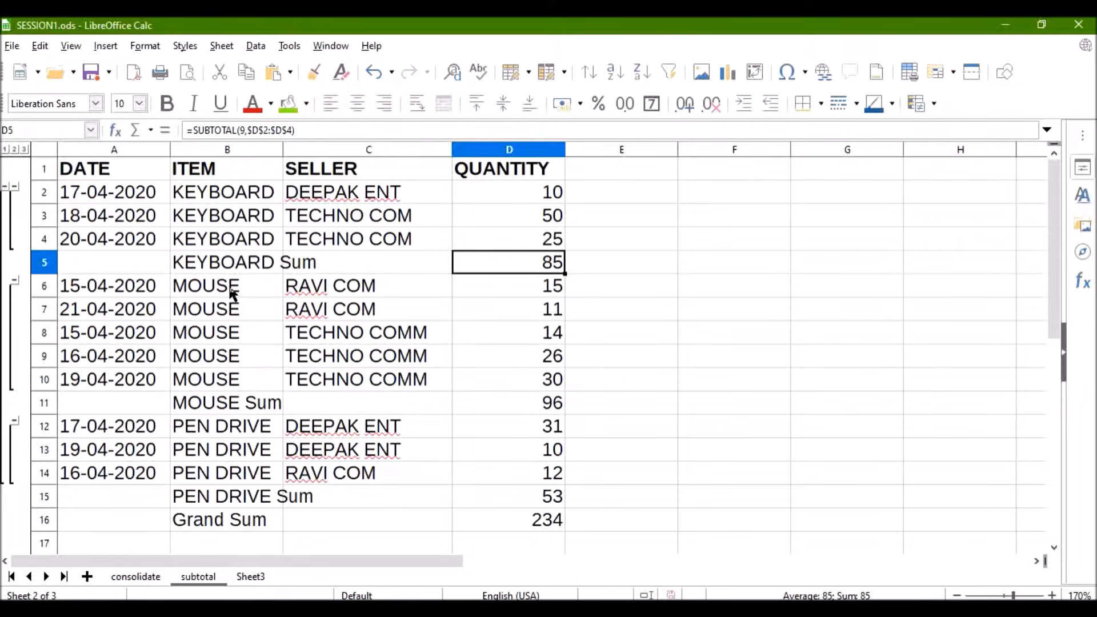
pyautogui.click(551, 410)
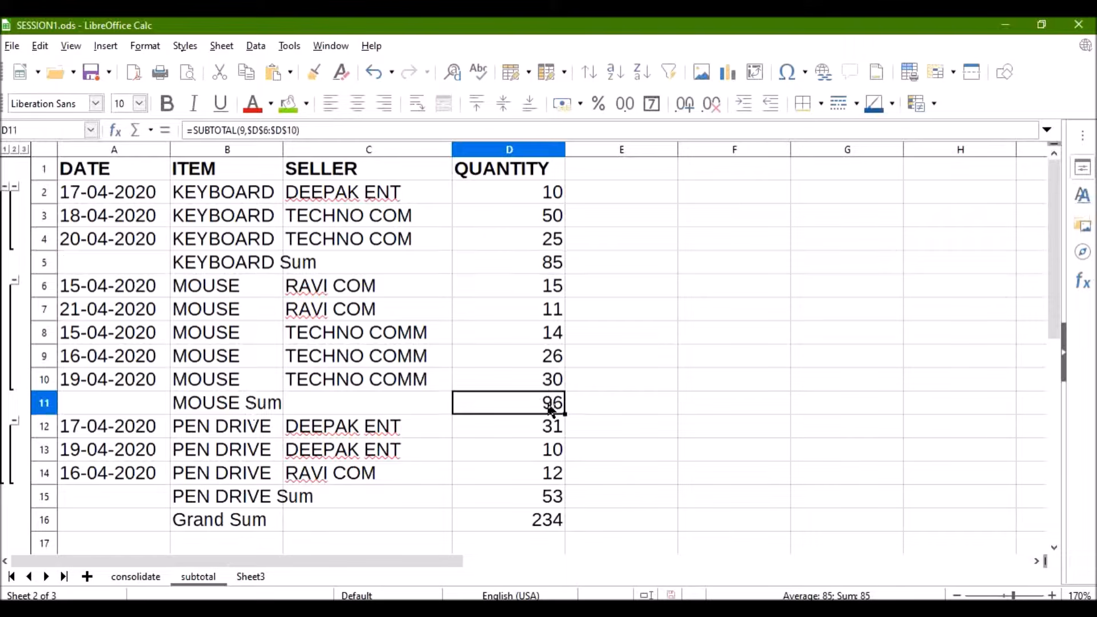
pyautogui.click(563, 496)
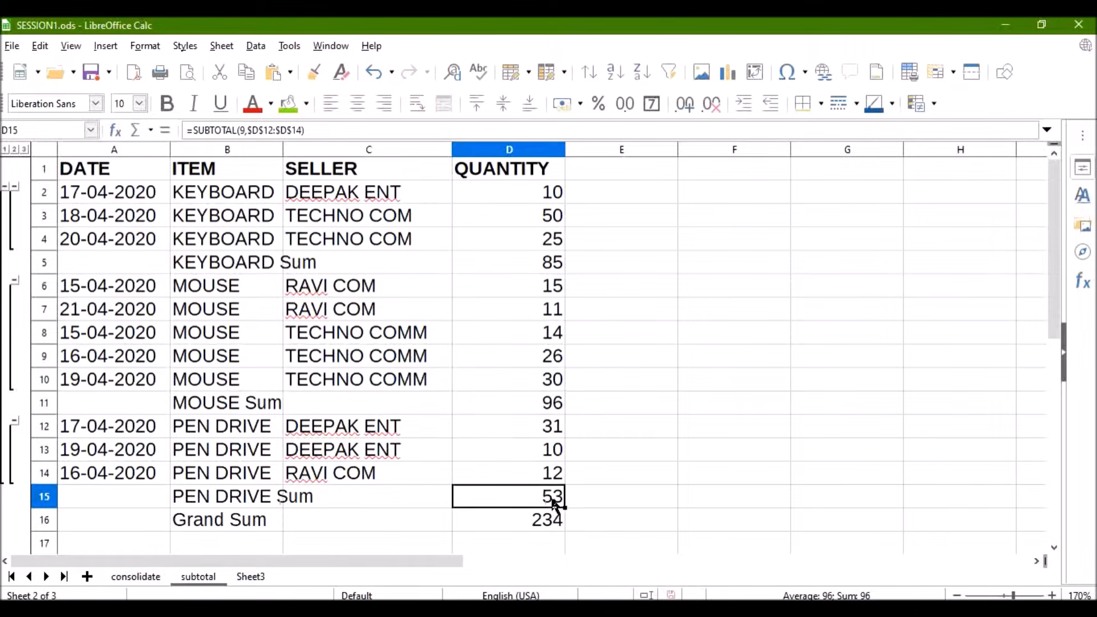
pyautogui.click(533, 528)
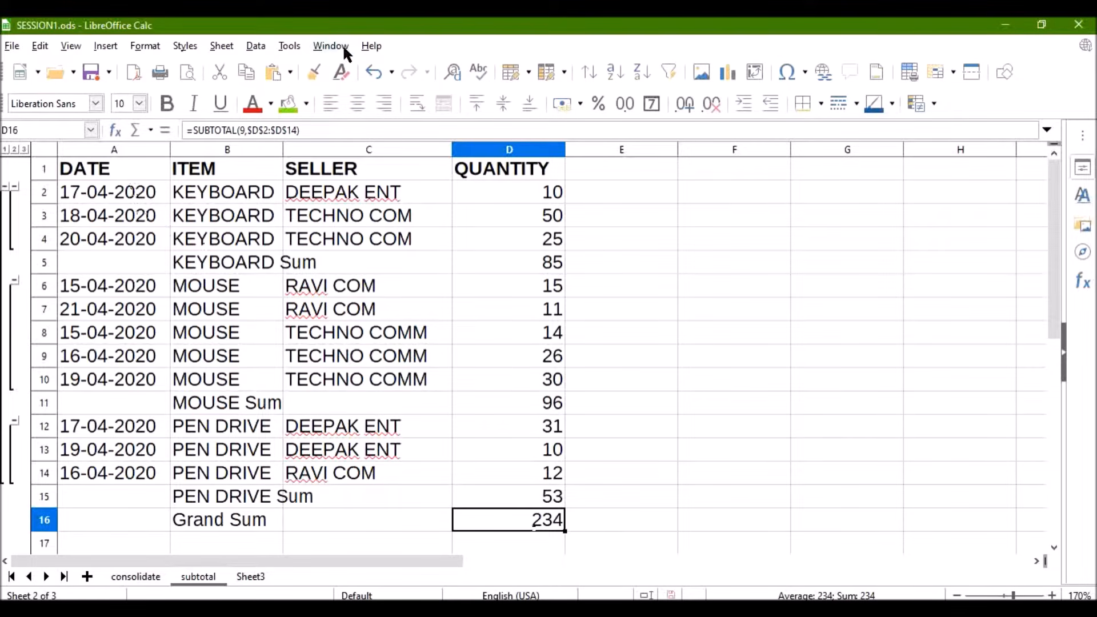
# - Undo the subtotals grouped by item
pyautogui.click(373, 73)
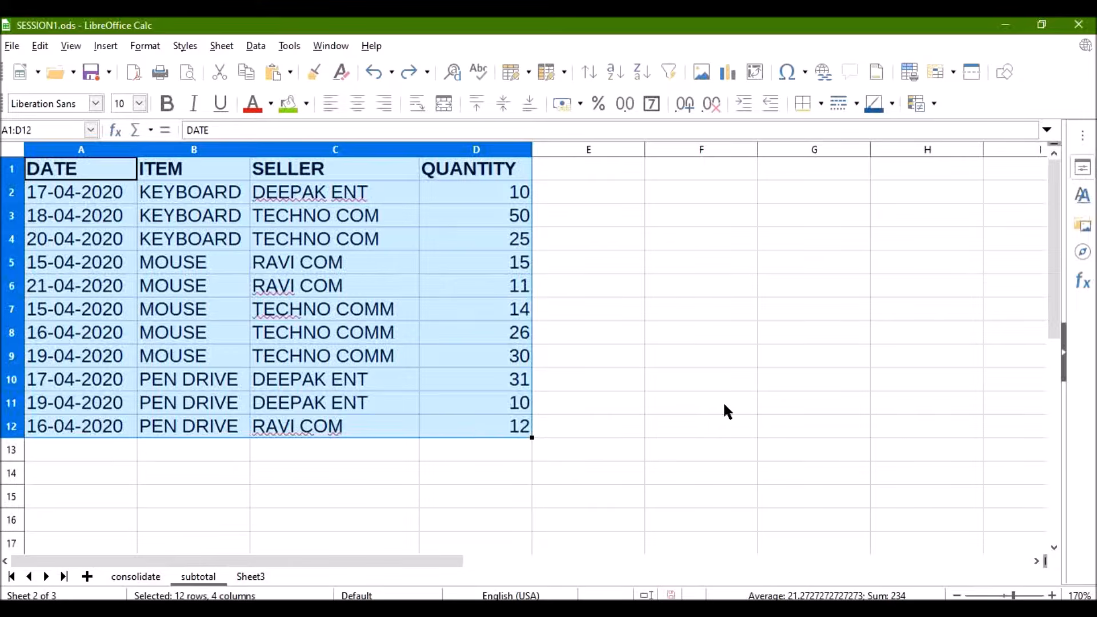
pyautogui.click(728, 412)
# - Set up subtotals for A1:D12 with ITEM as the first group, summing QUANTITY
pyautogui.moveTo(98, 169); pyautogui.dragTo(505, 428)
pyautogui.click(255, 46)
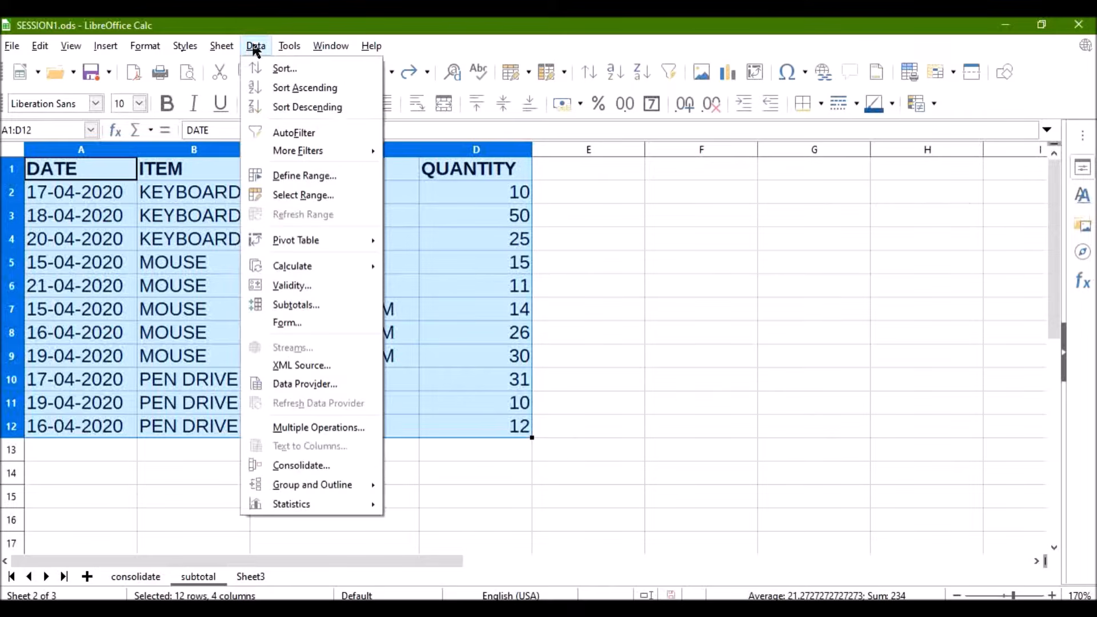
pyautogui.click(326, 305)
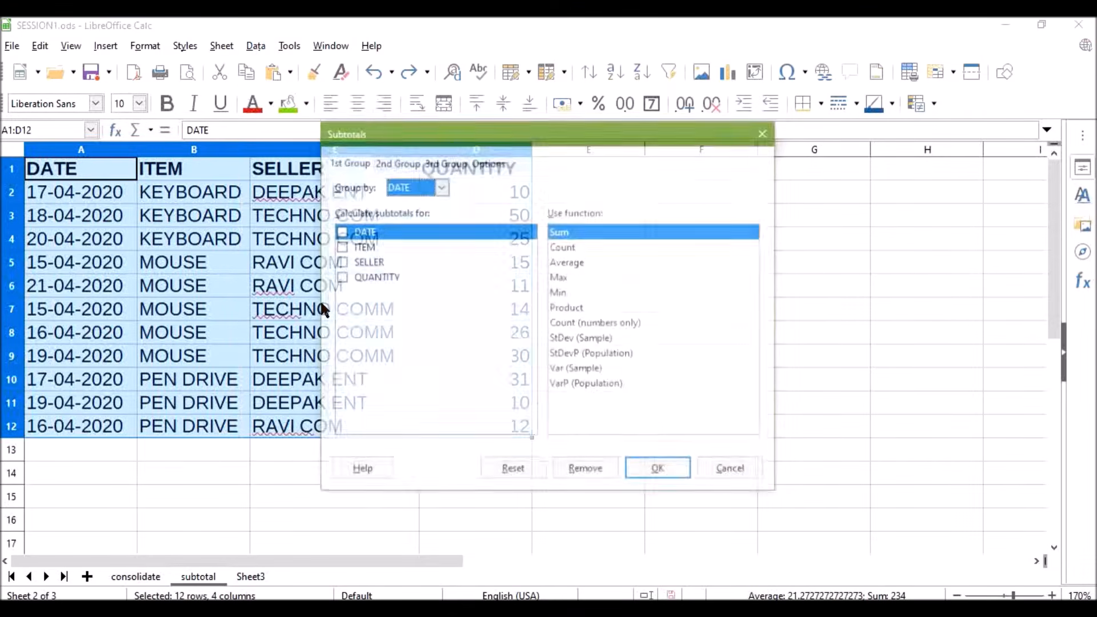
pyautogui.click(441, 186)
pyautogui.click(424, 229)
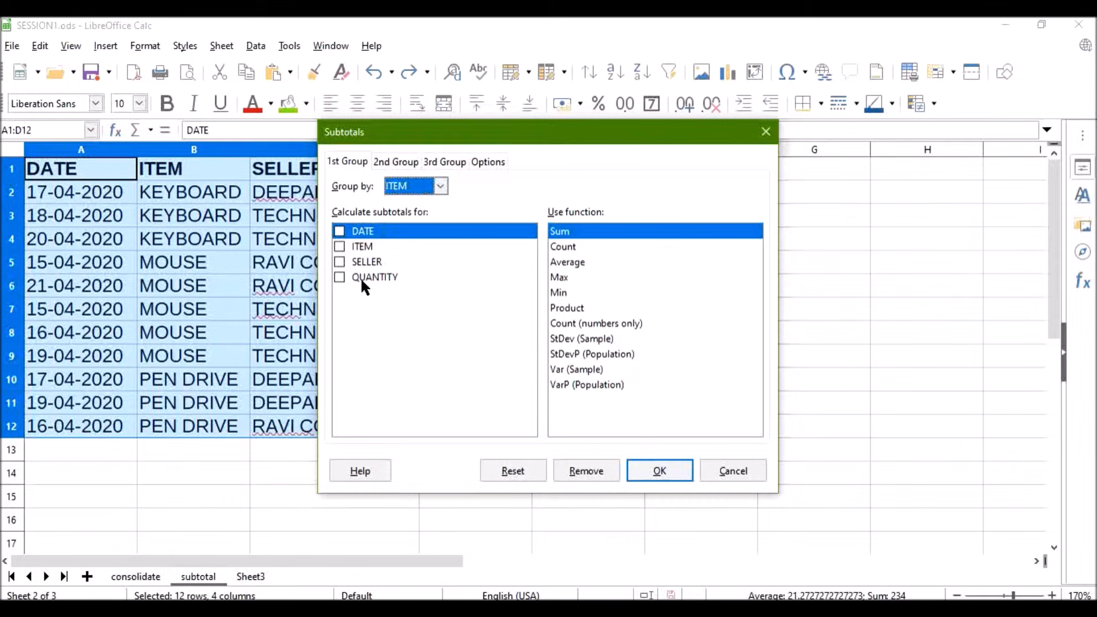
pyautogui.click(340, 278)
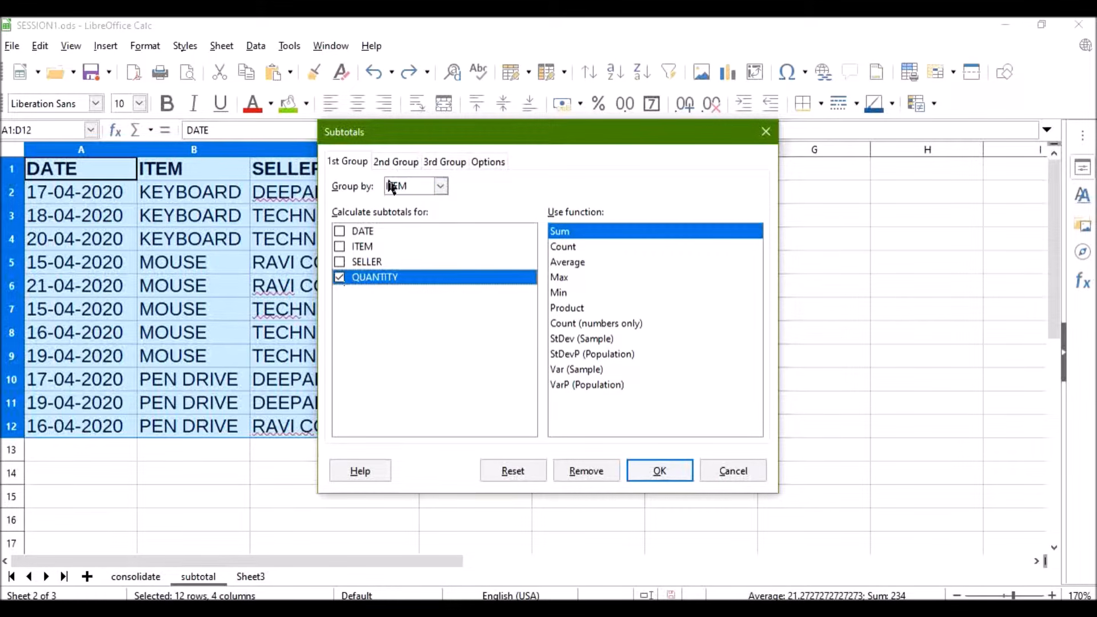
# - Add SELLER as the second subtotal group with QUANTITY summed, check both groups, and apply the subtotals
pyautogui.click(396, 162)
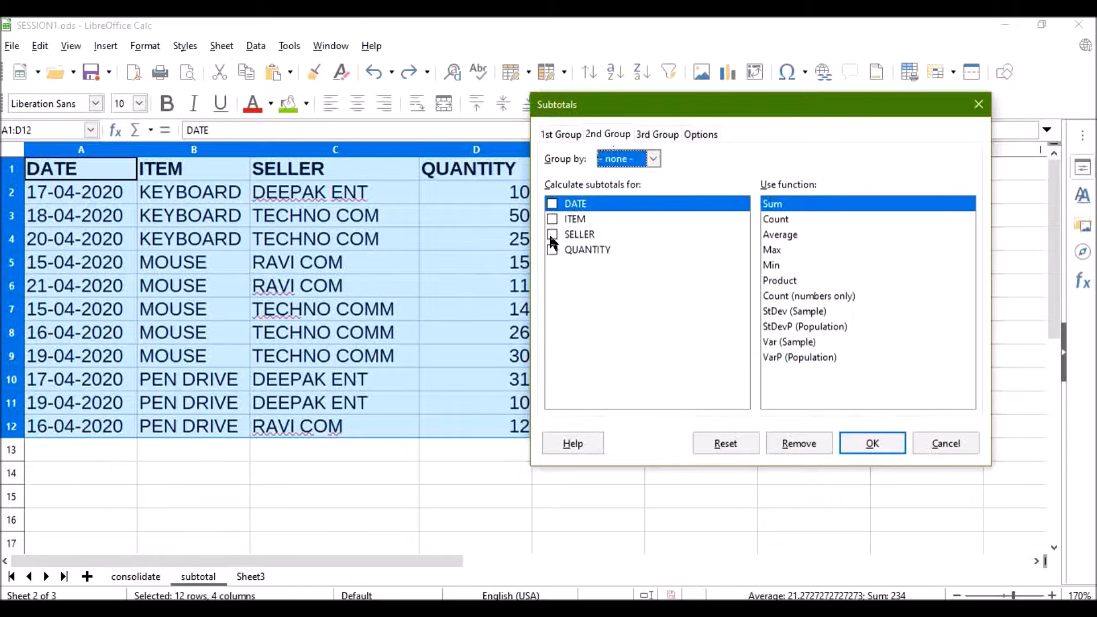
pyautogui.click(650, 158)
pyautogui.click(628, 217)
pyautogui.click(553, 251)
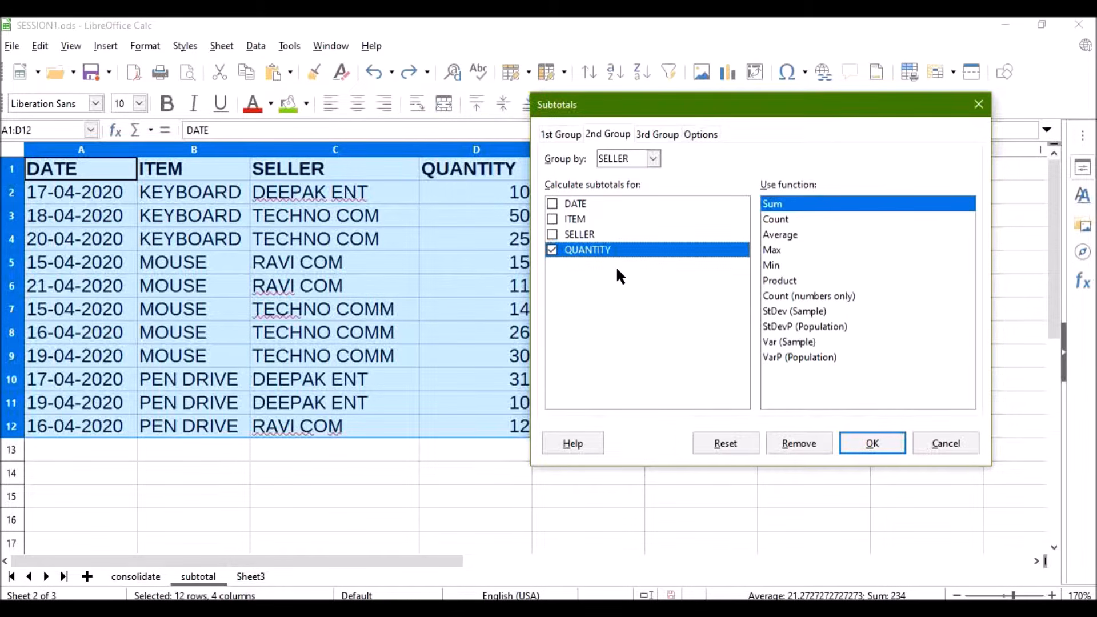
pyautogui.click(571, 135)
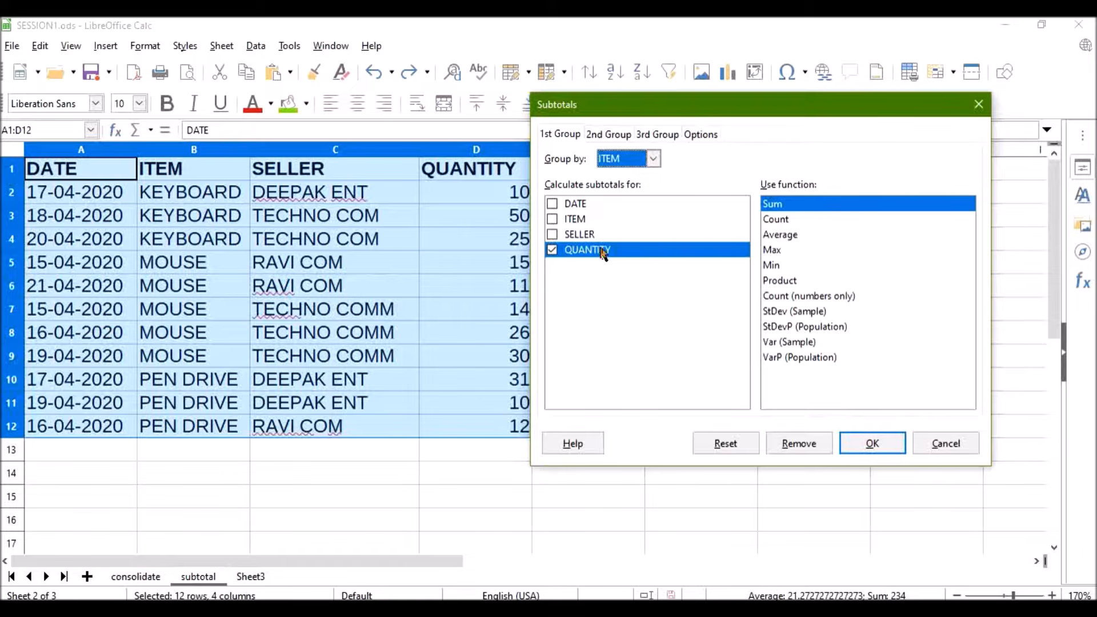
pyautogui.click(600, 138)
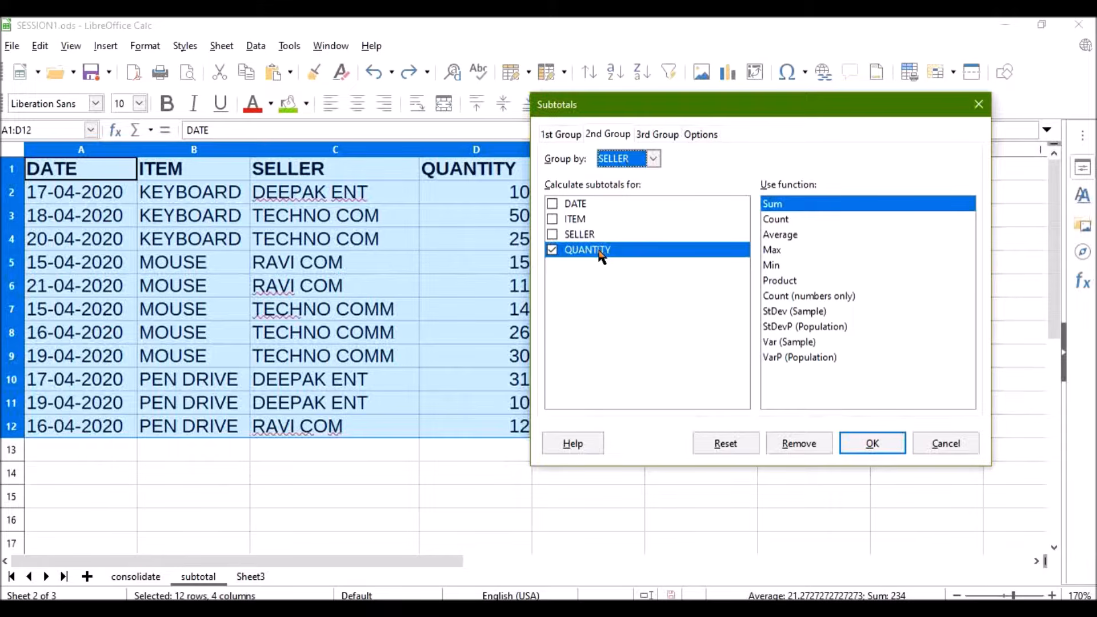
pyautogui.click(867, 441)
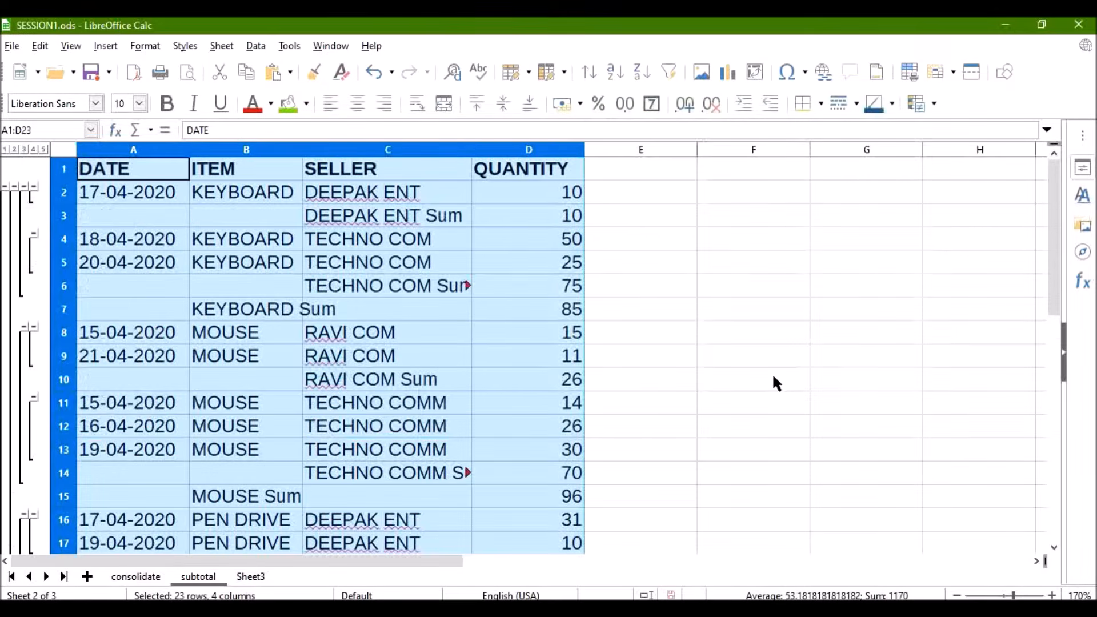
# - Inspect the seller subtotal formulas in D3 and D6 and look over the remaining subtotals down to the grand sums
pyautogui.click(773, 378)
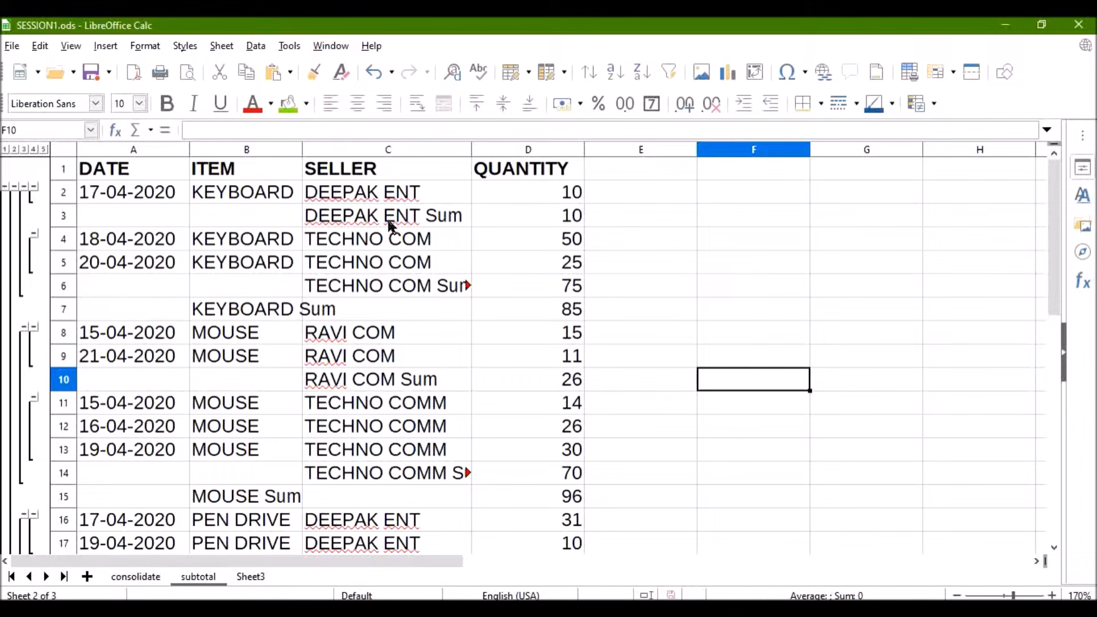
pyautogui.click(572, 224)
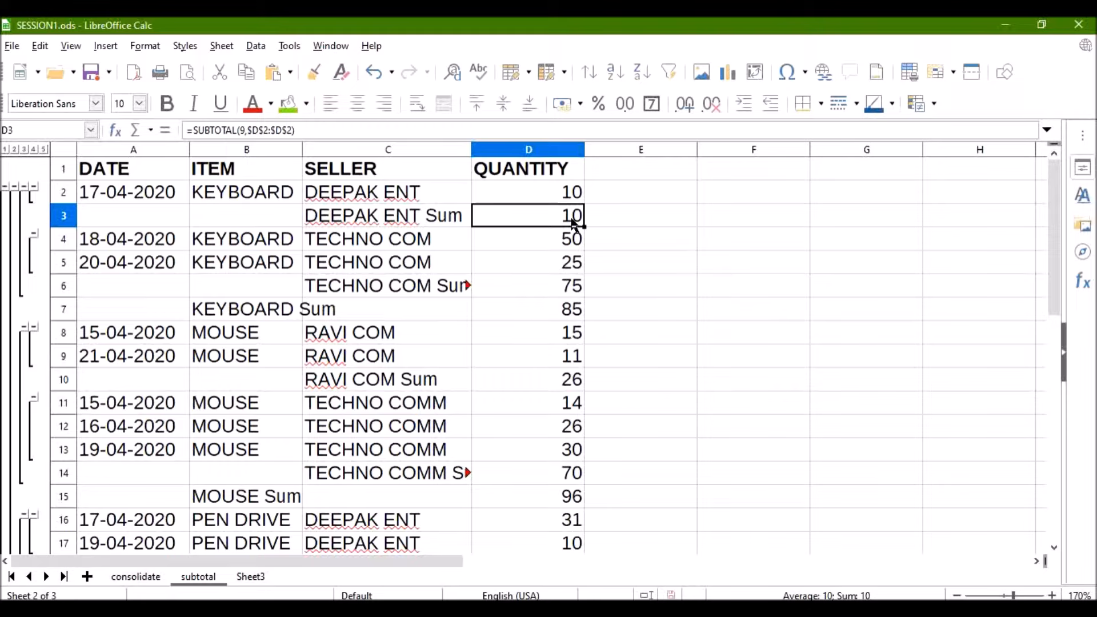
pyautogui.click(570, 288)
pyautogui.scroll(-3, 762, 360)
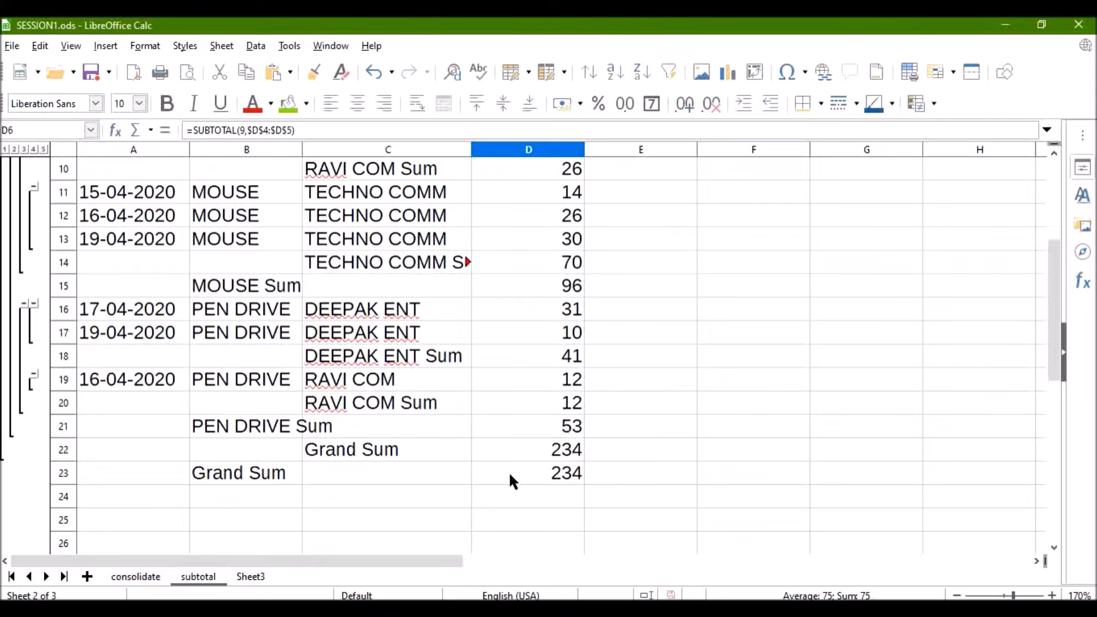
pyautogui.scroll(3, 577, 482)
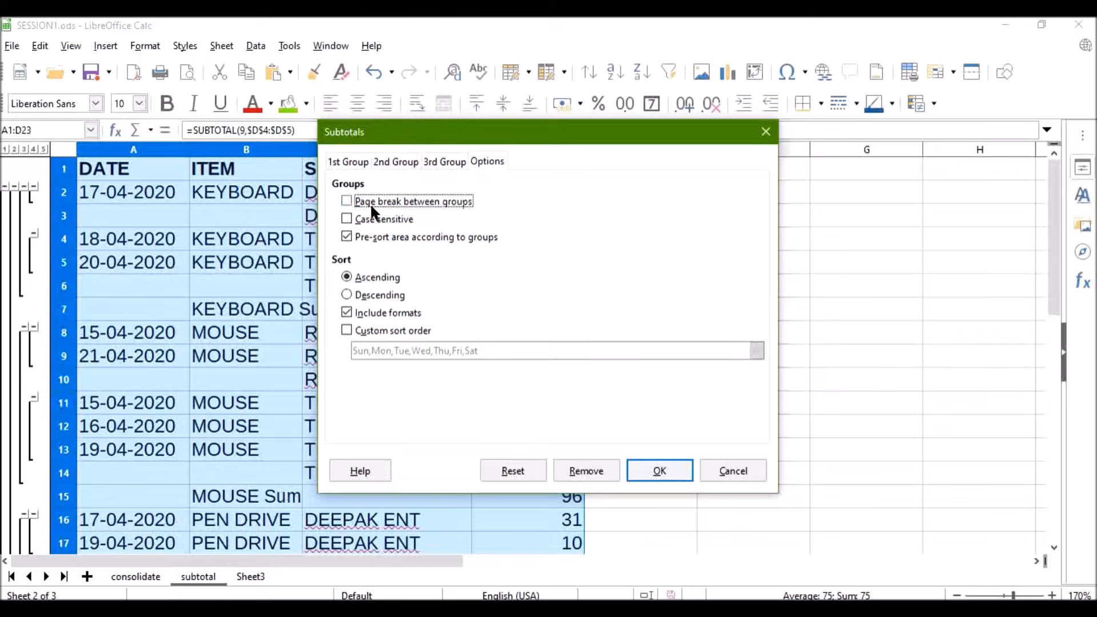
# - Enable page breaks between groups in the subtotal options and reapply the subtotals to A1:D23
pyautogui.click(351, 205)
pyautogui.click(670, 466)
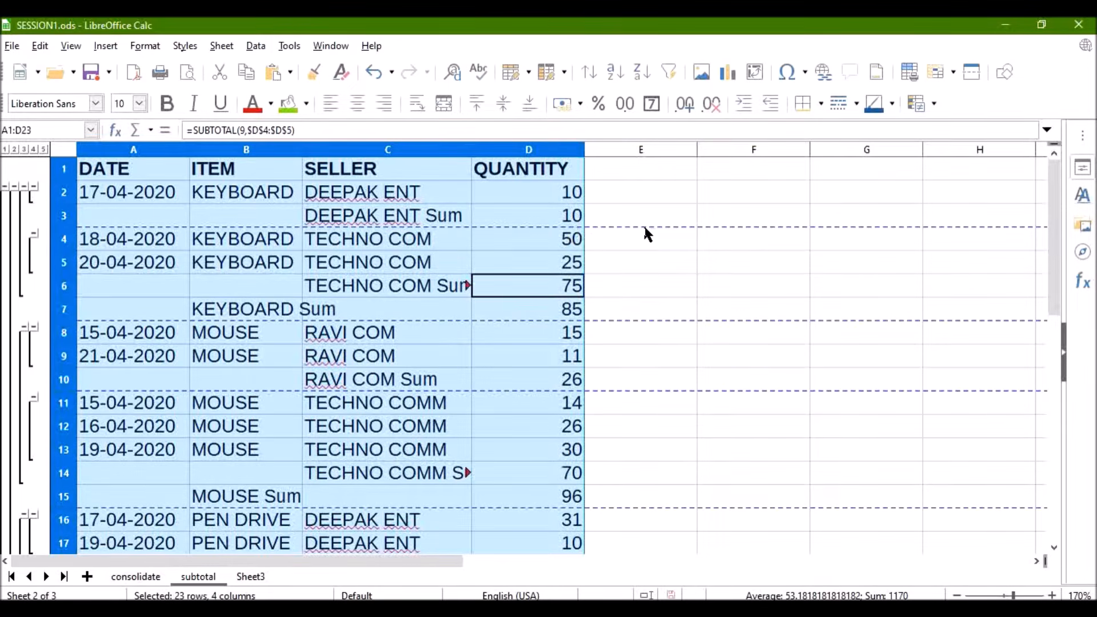
pyautogui.click(521, 243)
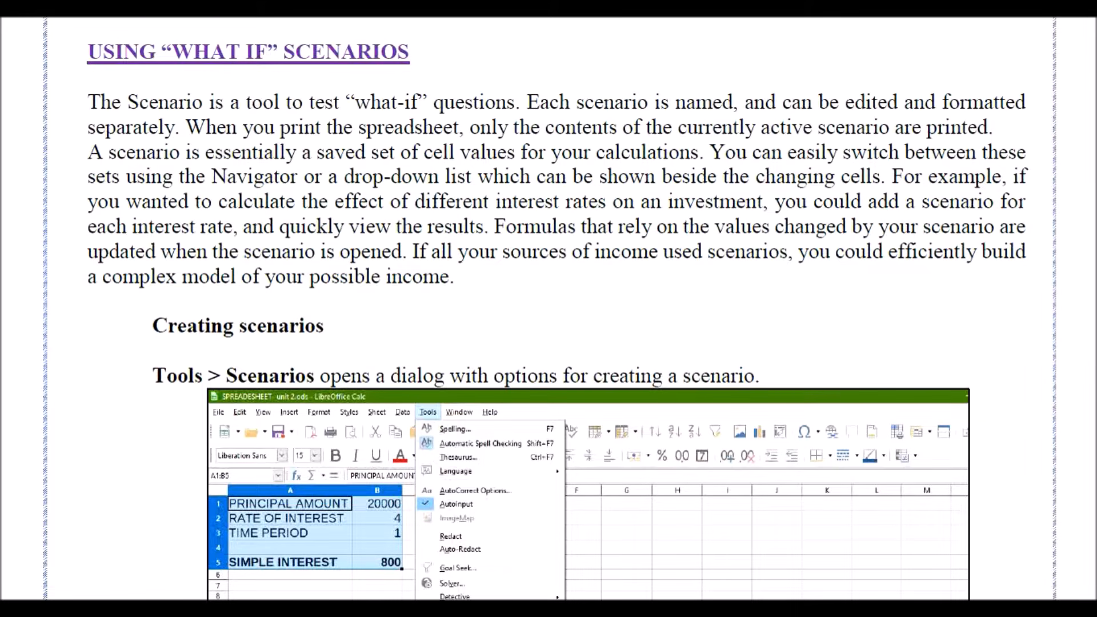
# - Read the notes on creating scenarios, then switch to S1.ods in LibreOffice Calc and inspect the simple interest formula in B5
pyautogui.scroll(-2, 374, 307)
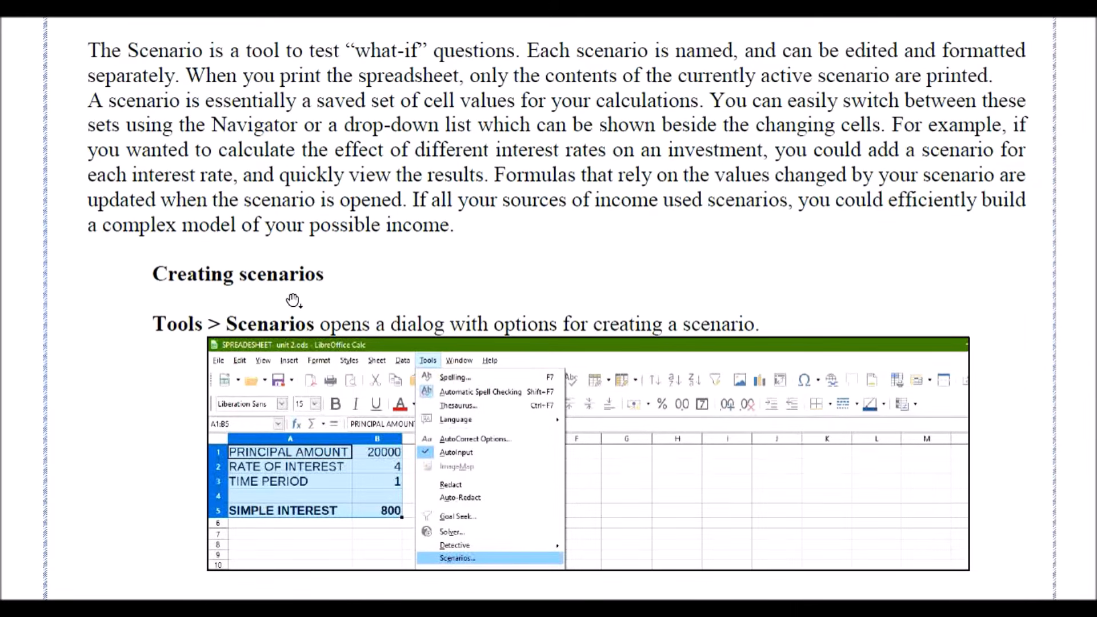
pyautogui.hotkey('alt', 'Tab')
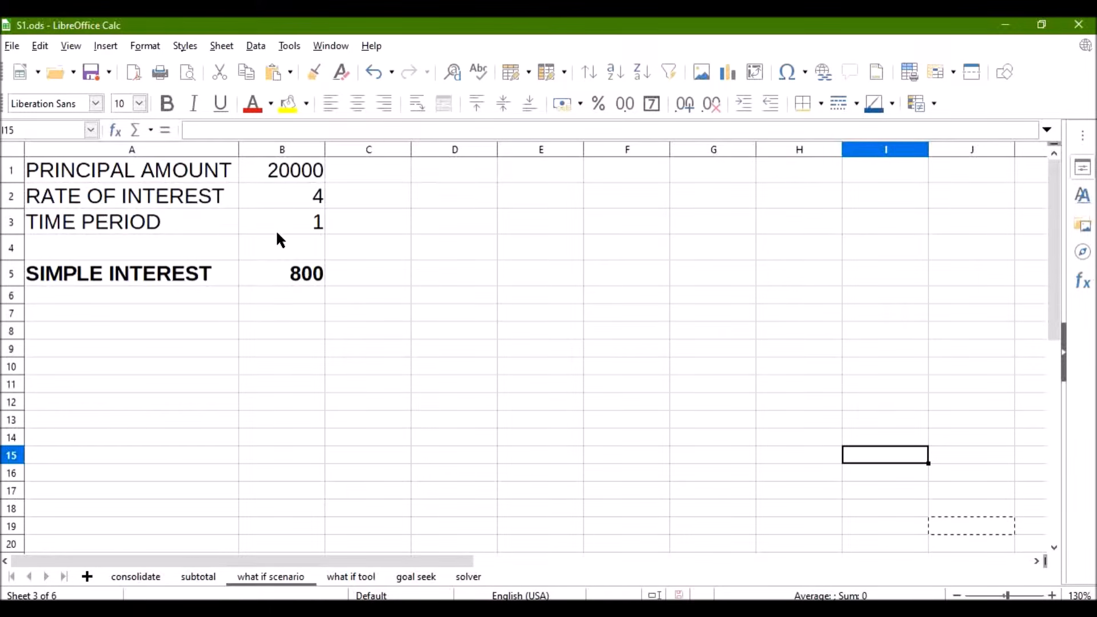
pyautogui.click(280, 284)
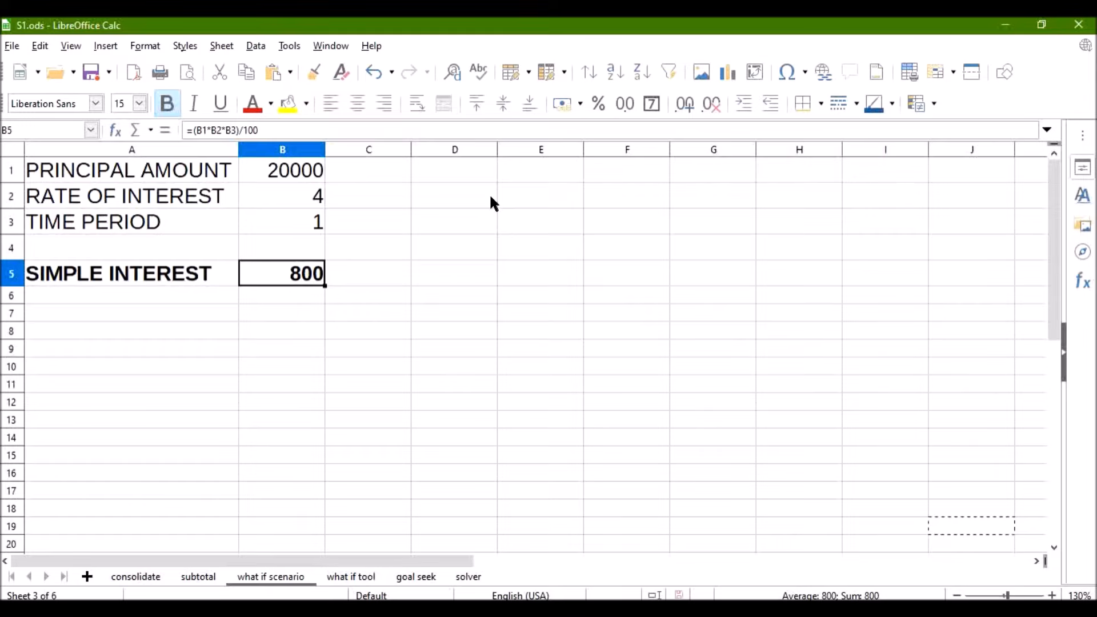
pyautogui.click(287, 172)
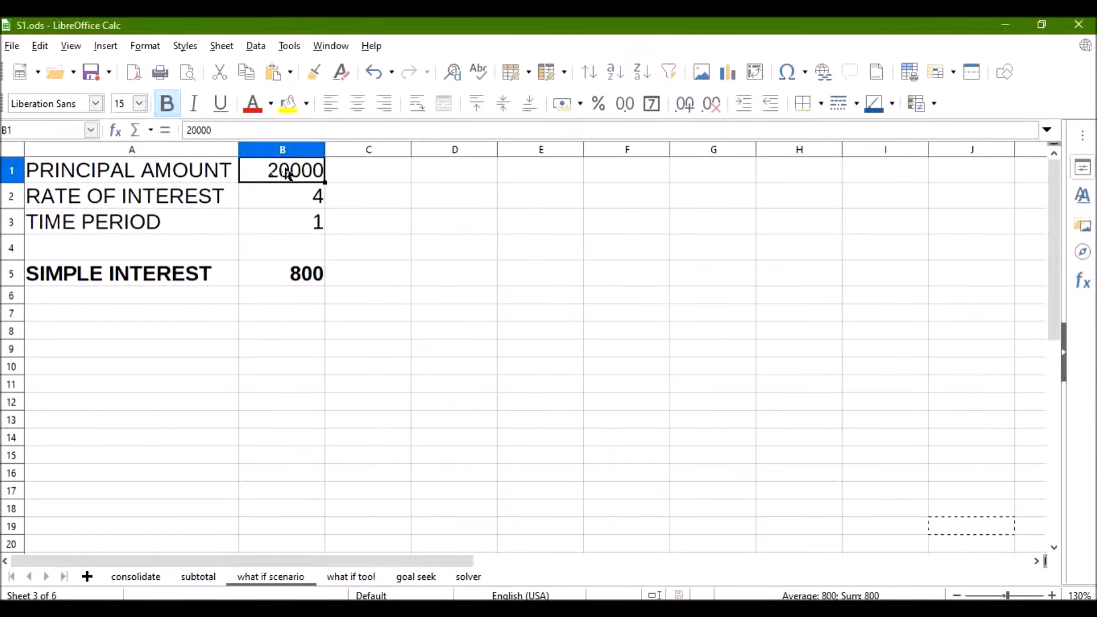
pyautogui.click(301, 284)
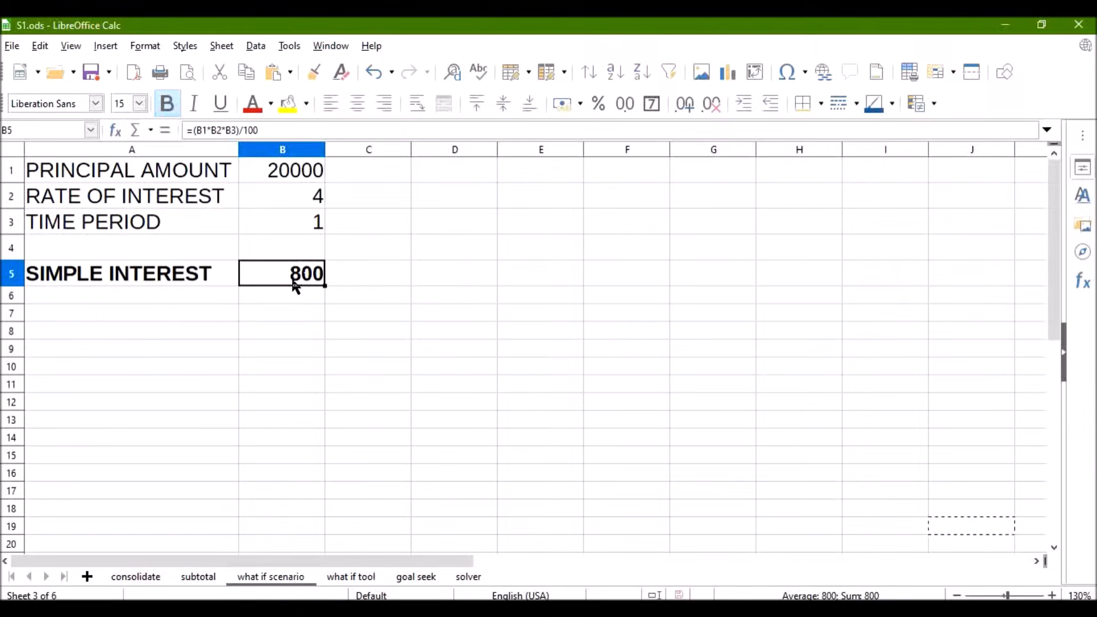
# - Set the principal amount in B1 to 1000
pyautogui.click(314, 172)
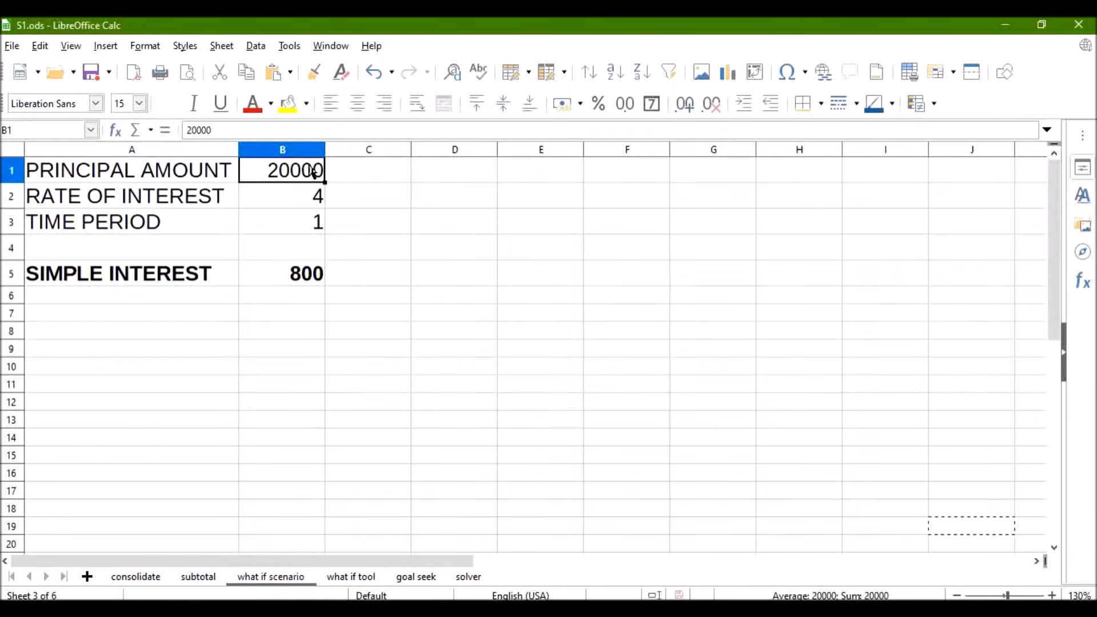
pyautogui.write('1000')
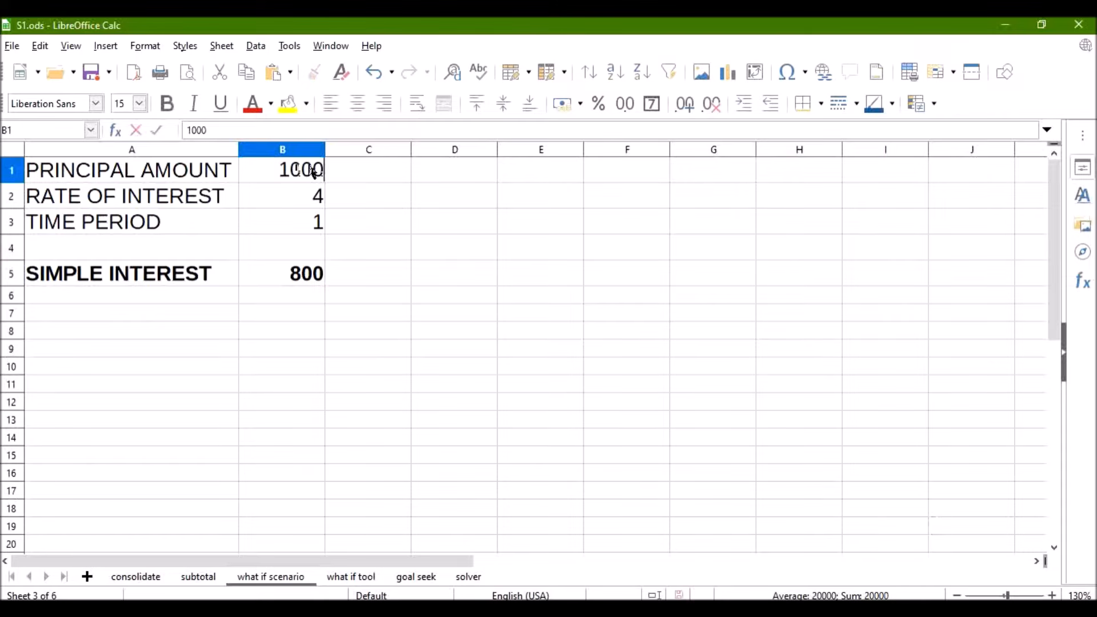
pyautogui.press('Return')
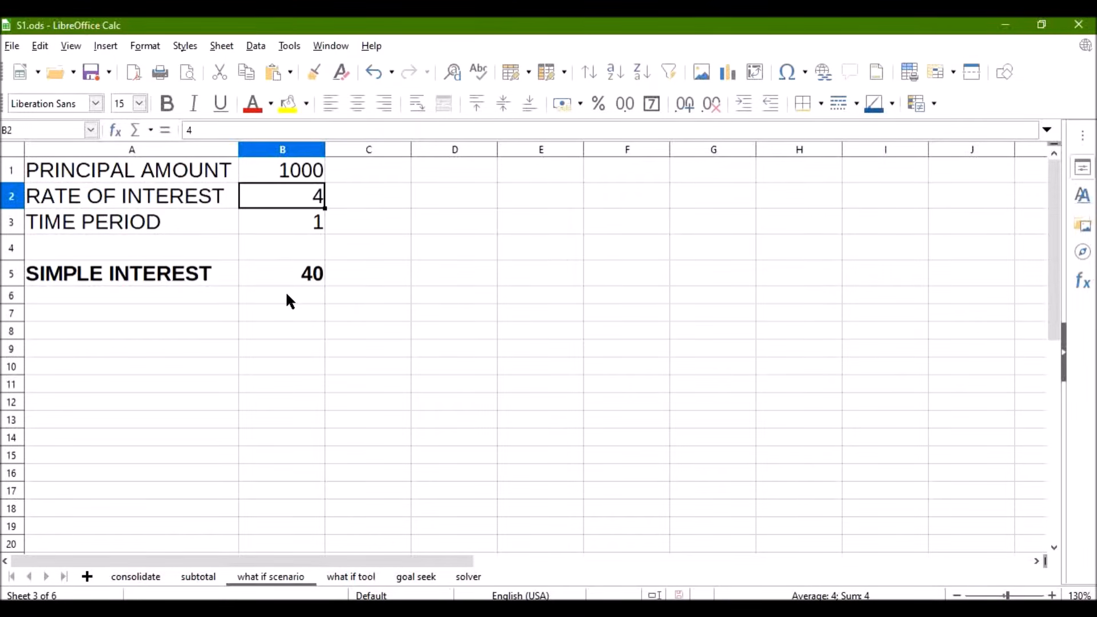
pyautogui.click(280, 169)
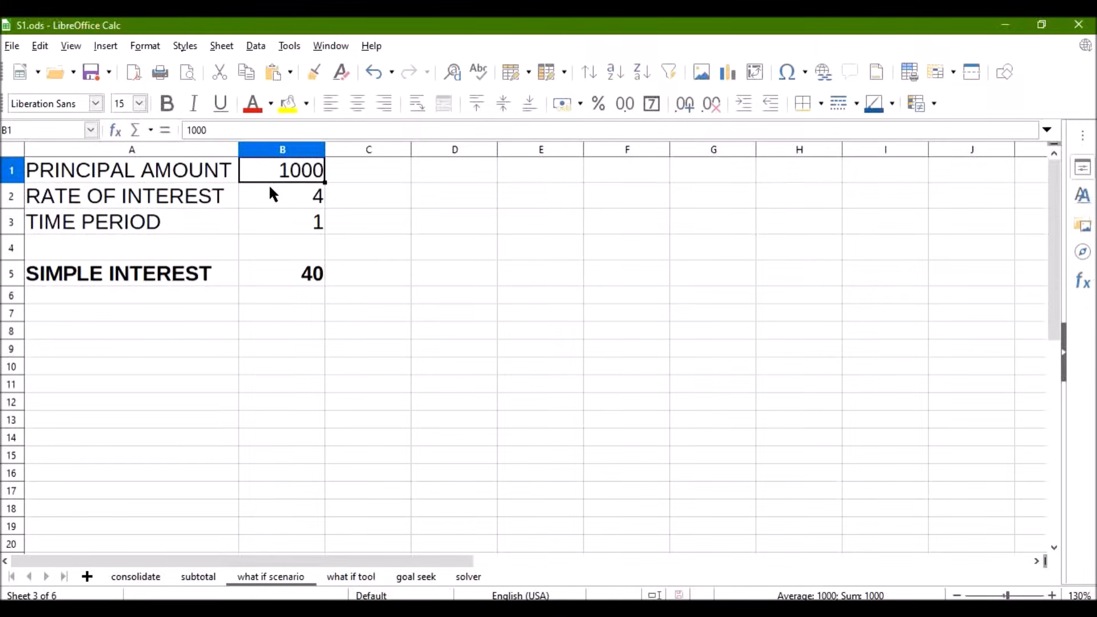
# - Start a new scenario for A1:B5, name it S1, and add 1000 on a second line of its comment
pyautogui.moveTo(194, 177); pyautogui.dragTo(294, 276)
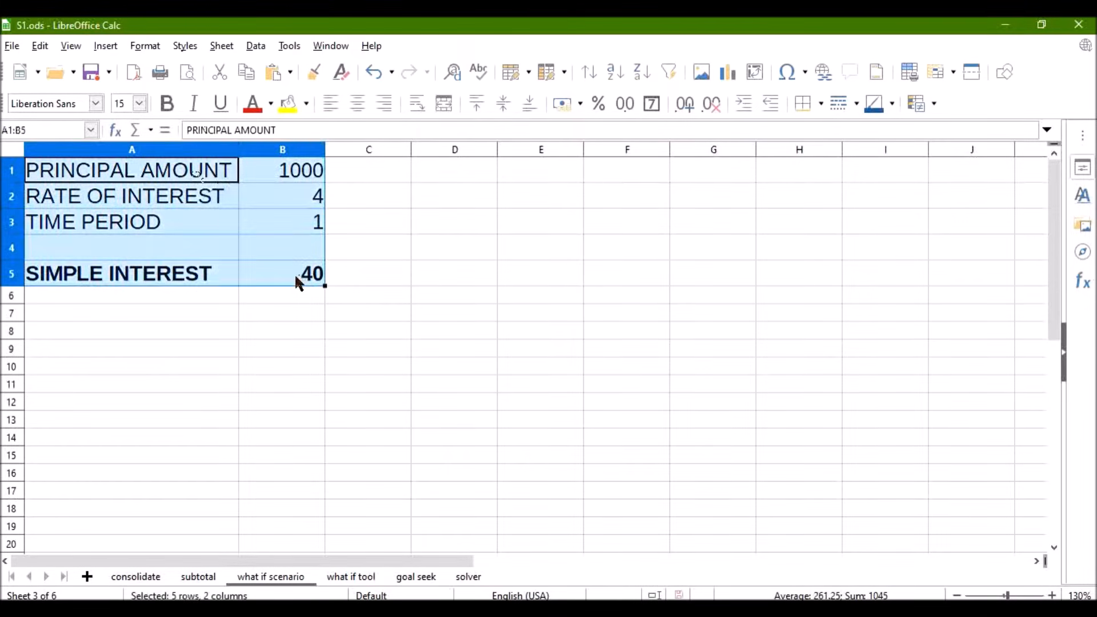
pyautogui.click(289, 46)
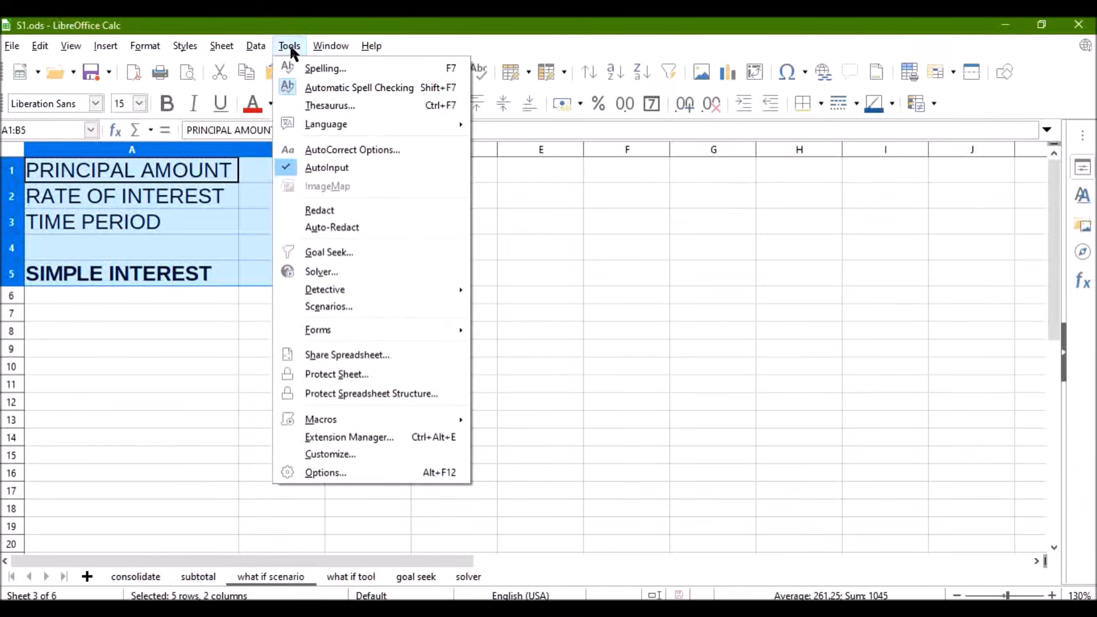
pyautogui.click(354, 301)
pyautogui.moveTo(526, 198); pyautogui.dragTo(403, 203)
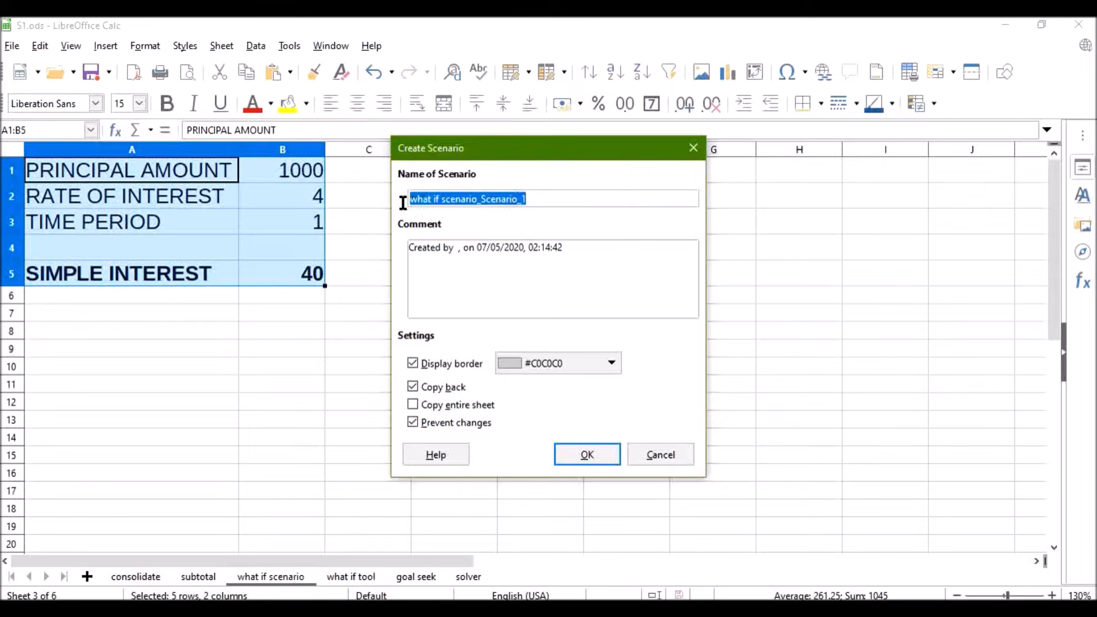
pyautogui.write('S1')
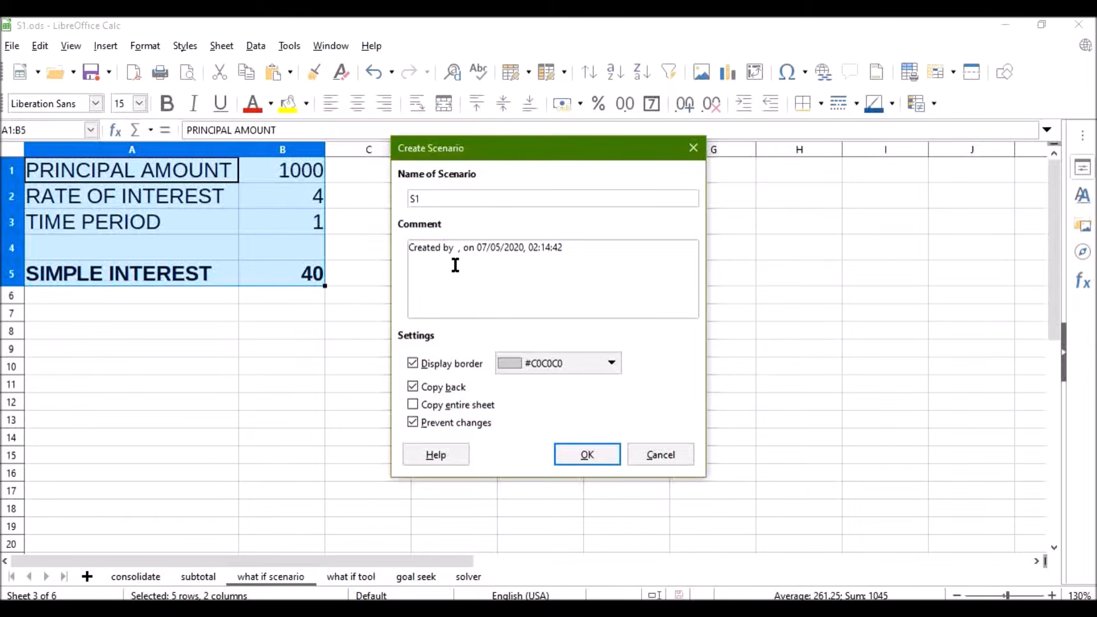
pyautogui.click(581, 244)
pyautogui.press('Return')
pyautogui.write('1000')
# - Set the scenario's display border color to Dark Brick 2 and create scenario S1
pyautogui.click(552, 362)
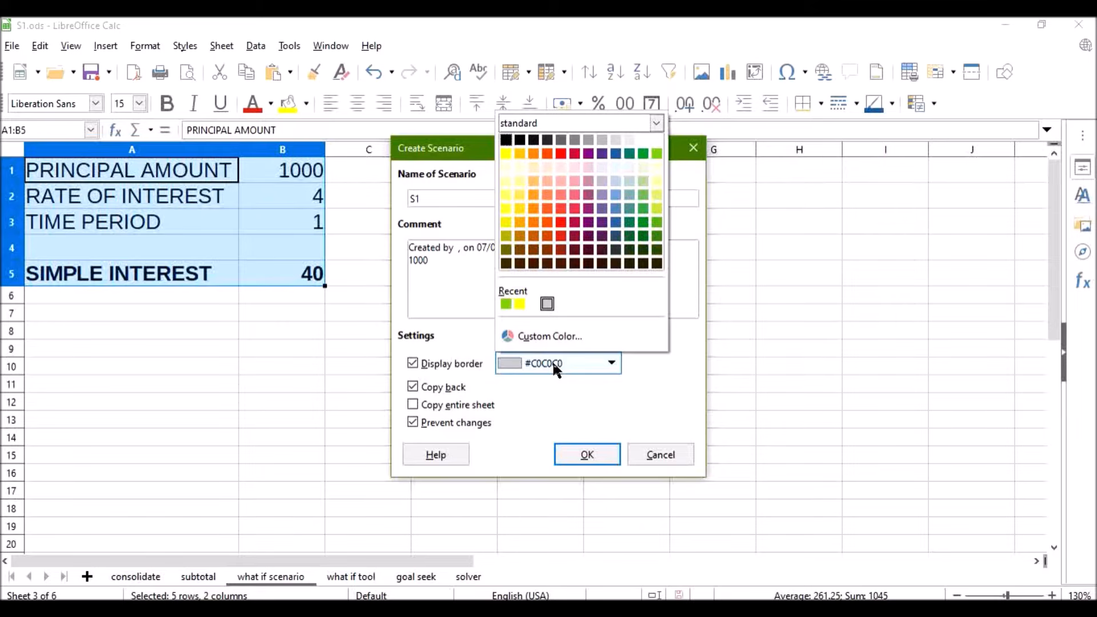
pyautogui.click(547, 237)
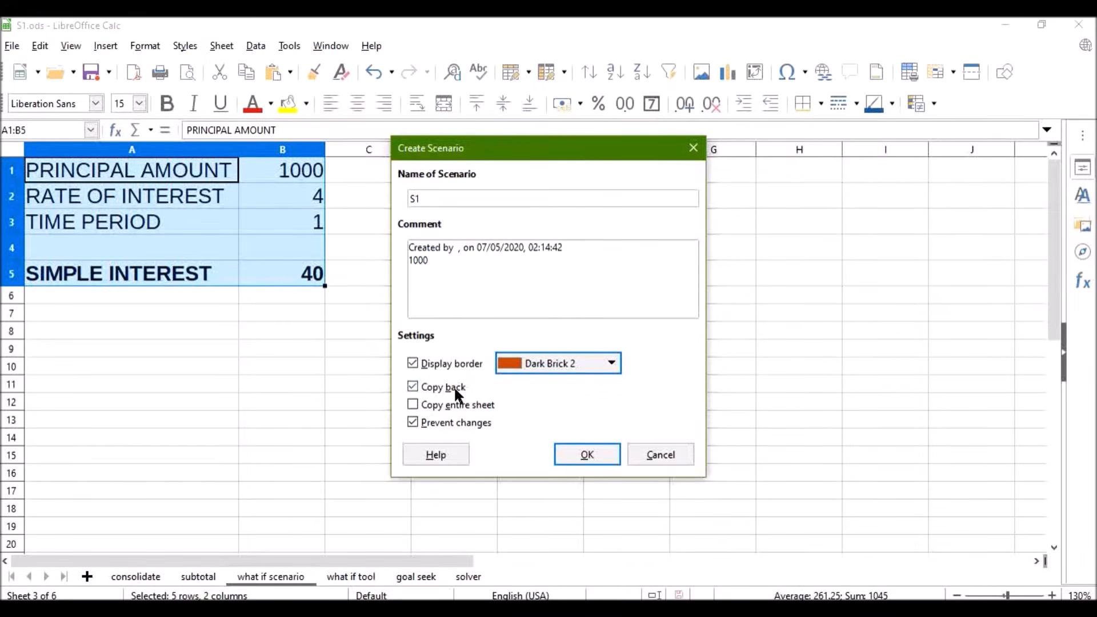
pyautogui.click(577, 455)
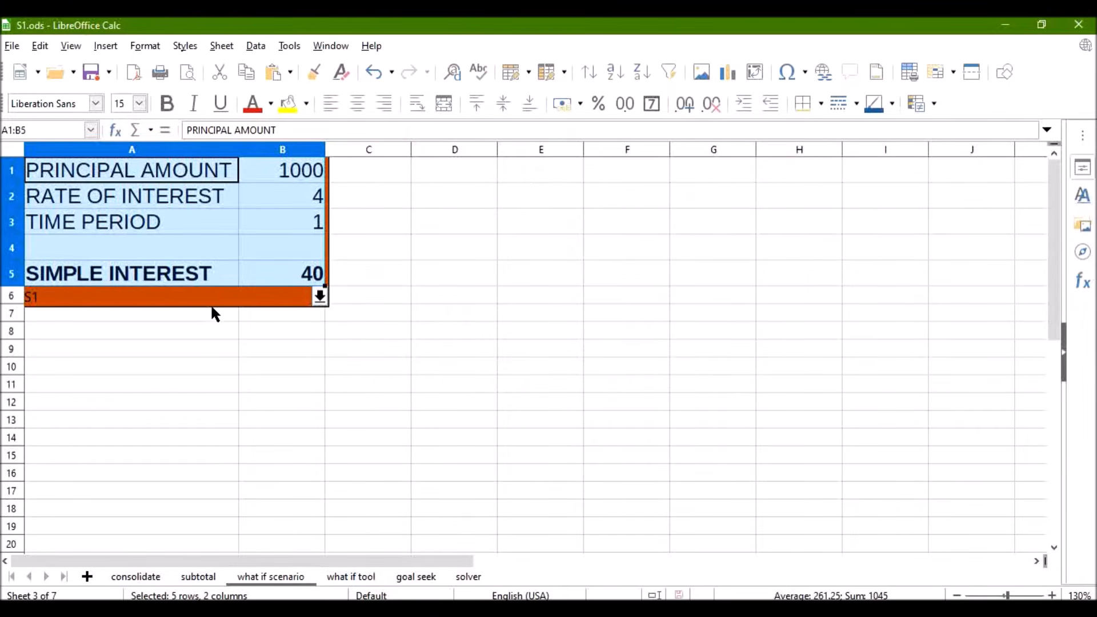
pyautogui.click(443, 294)
# - Set the principal amount in B1 to 5000
pyautogui.click(293, 173)
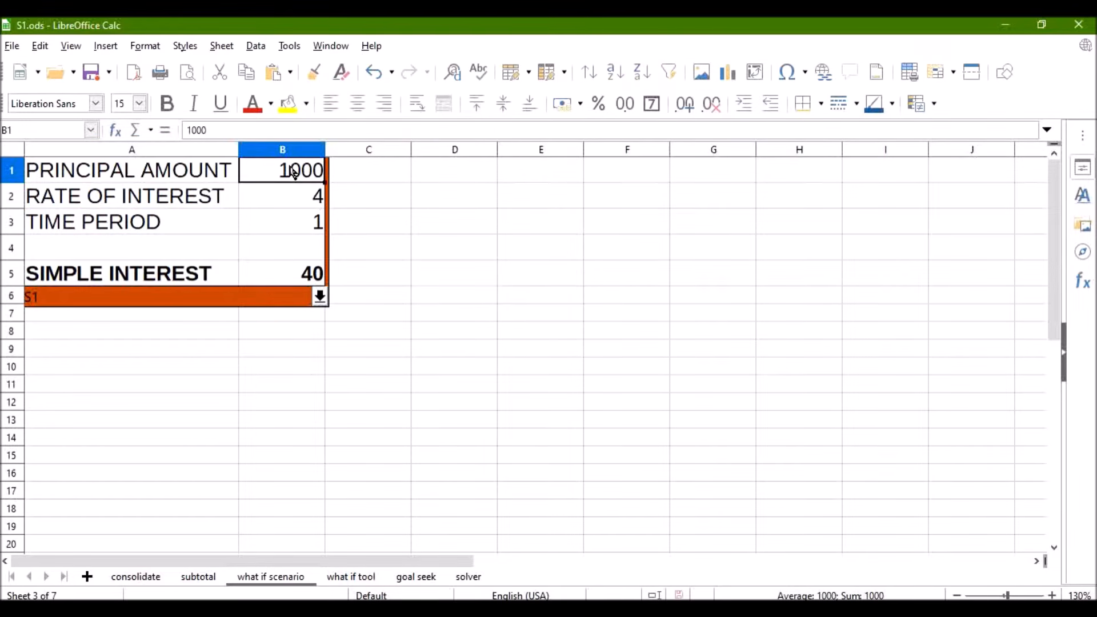
pyautogui.write('5000')
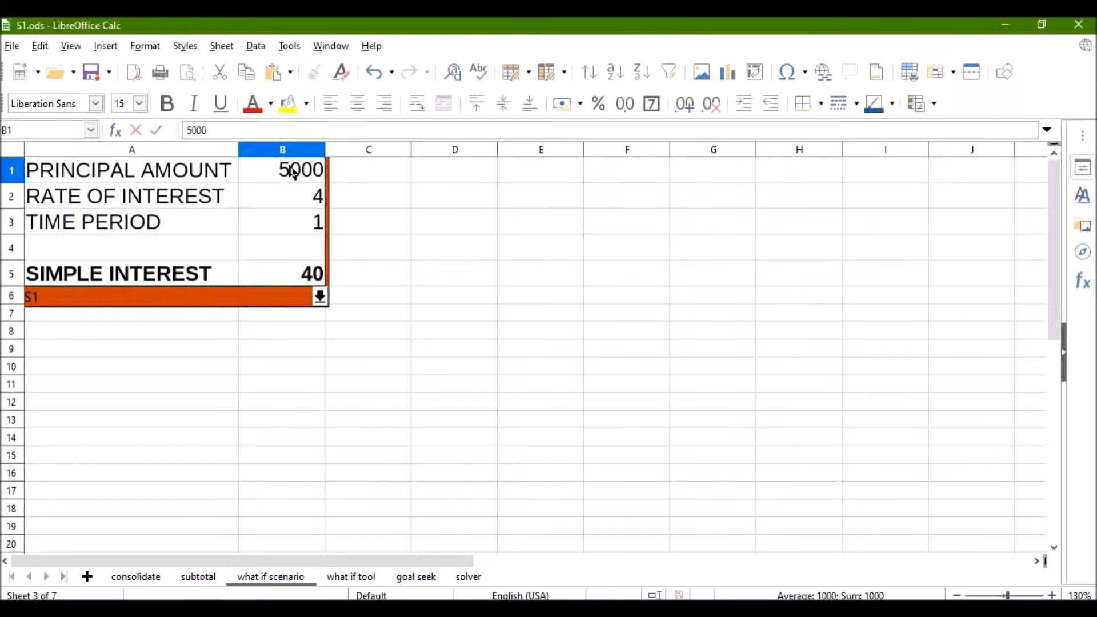
pyautogui.press('Return')
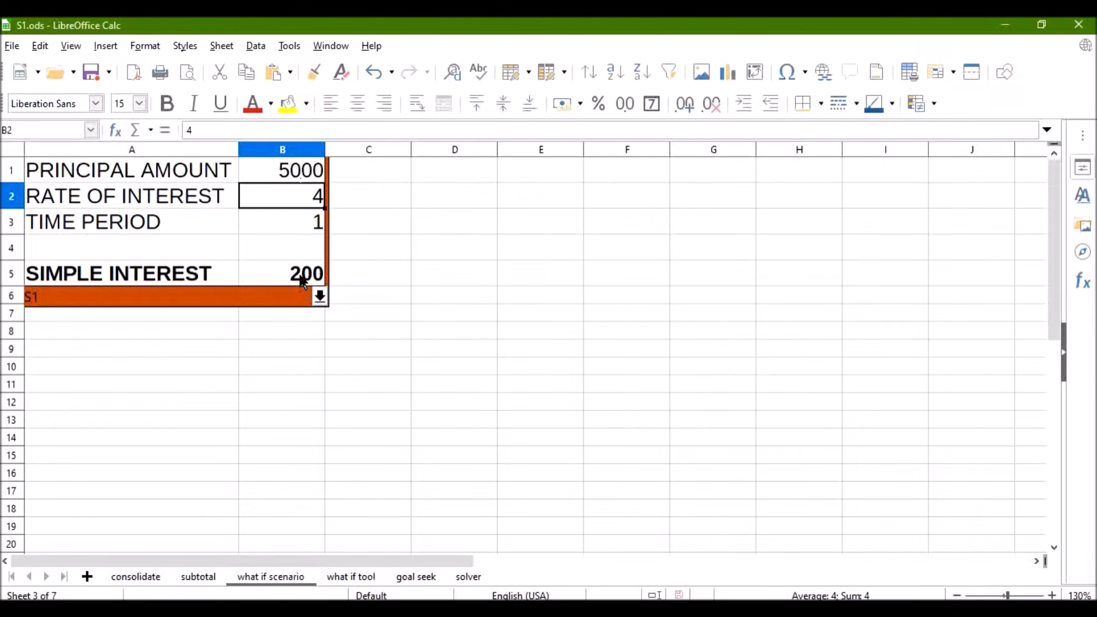
# - Create a second scenario named S2 for A1:B6 with a Dark Red 1 display border
pyautogui.moveTo(211, 171); pyautogui.dragTo(311, 295)
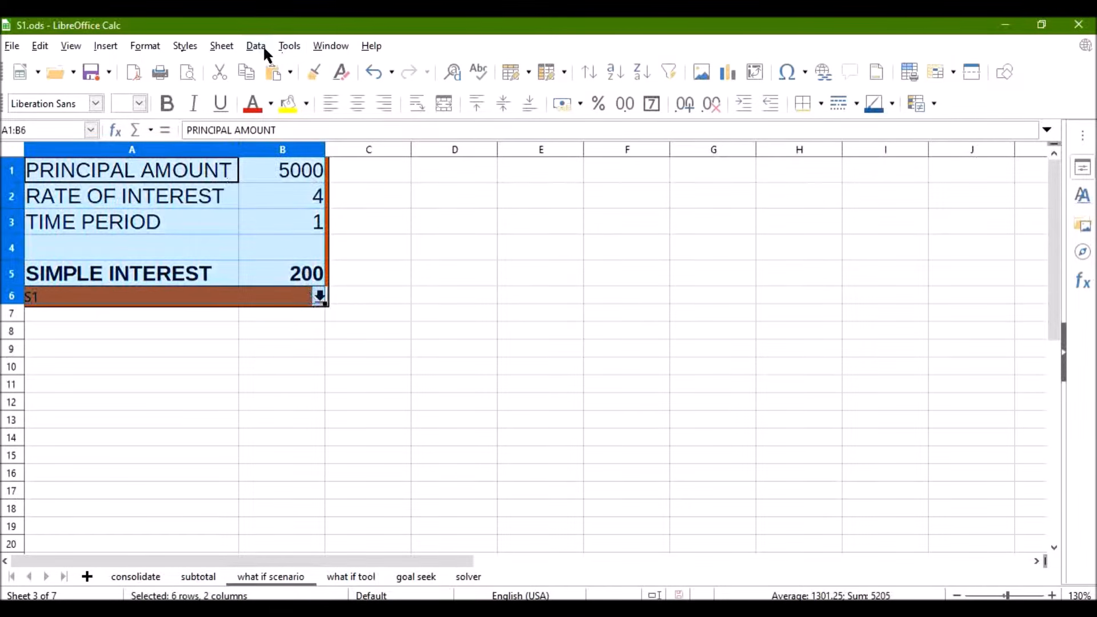
pyautogui.click(285, 48)
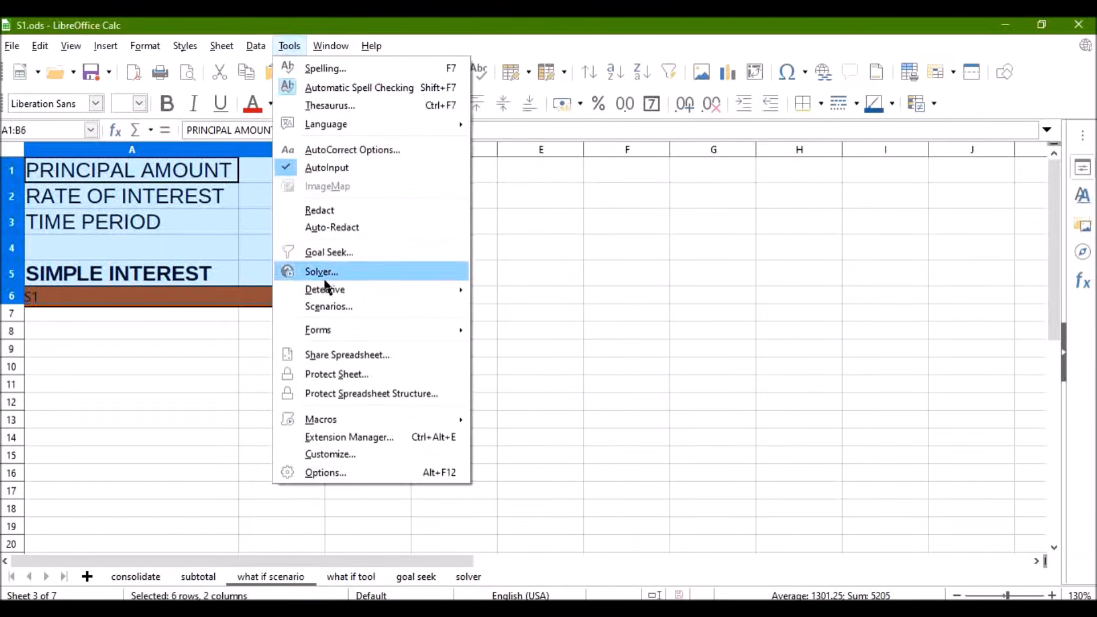
pyautogui.click(330, 307)
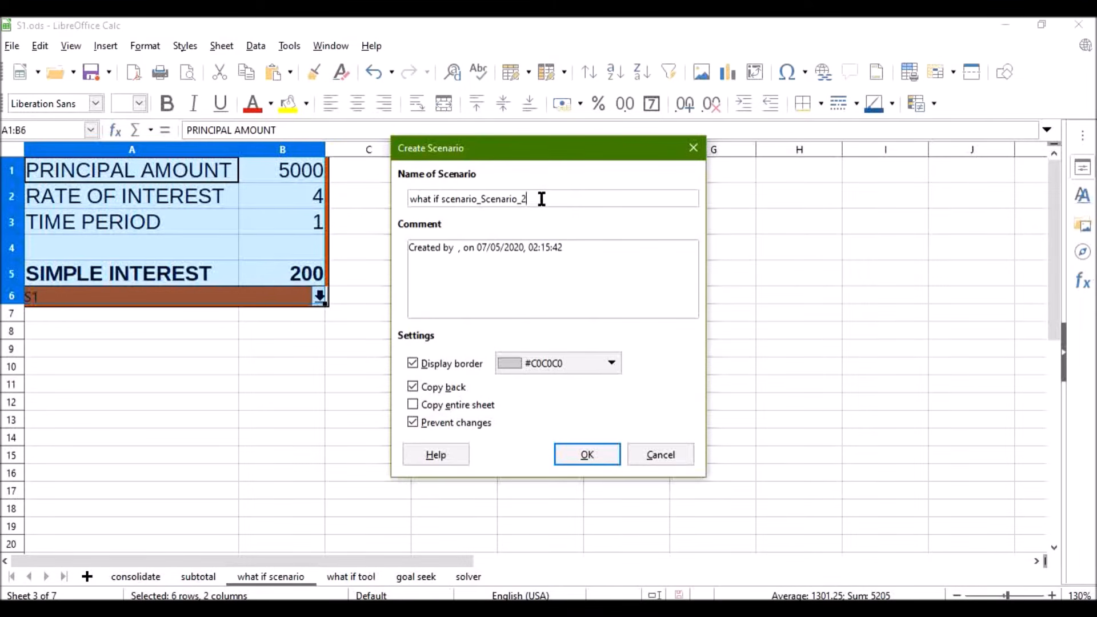
pyautogui.moveTo(541, 198); pyautogui.dragTo(375, 202)
pyautogui.write('S2')
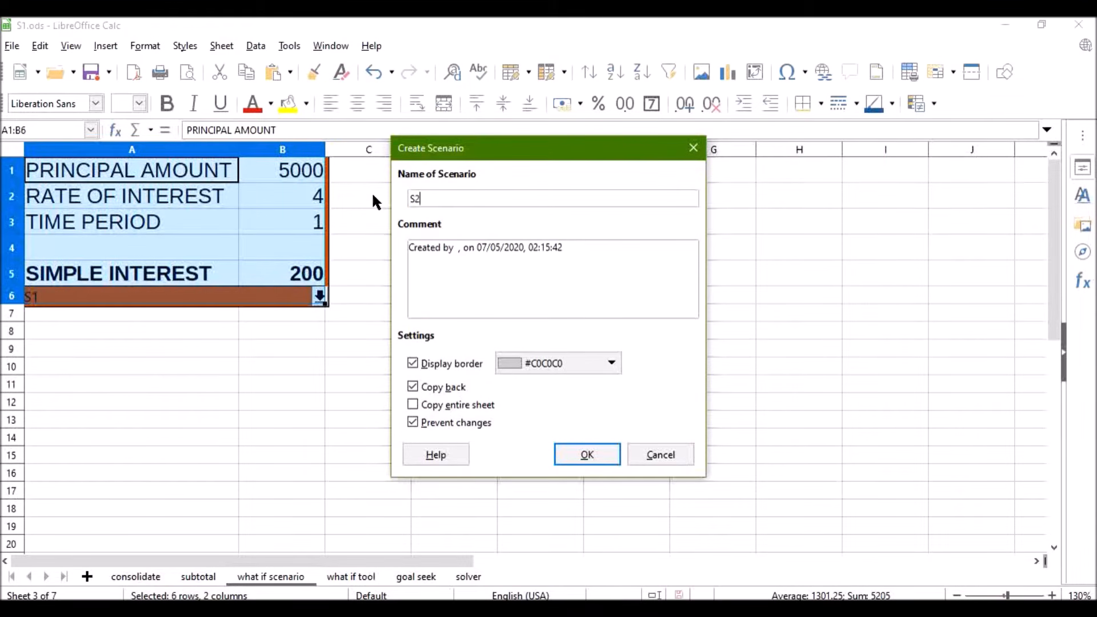
pyautogui.click(550, 363)
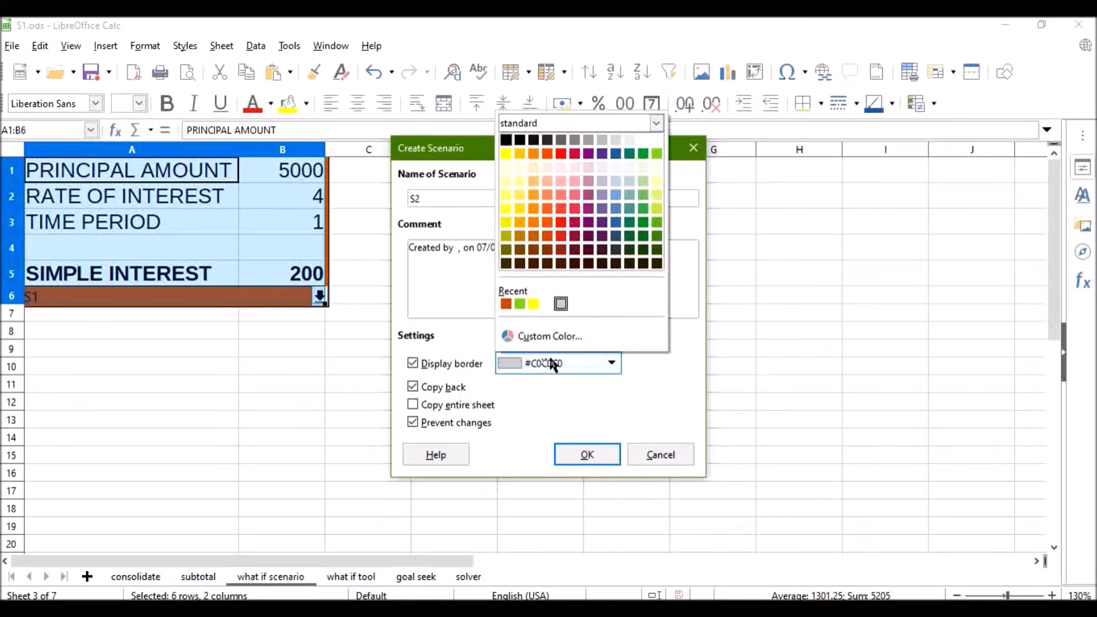
pyautogui.click(564, 222)
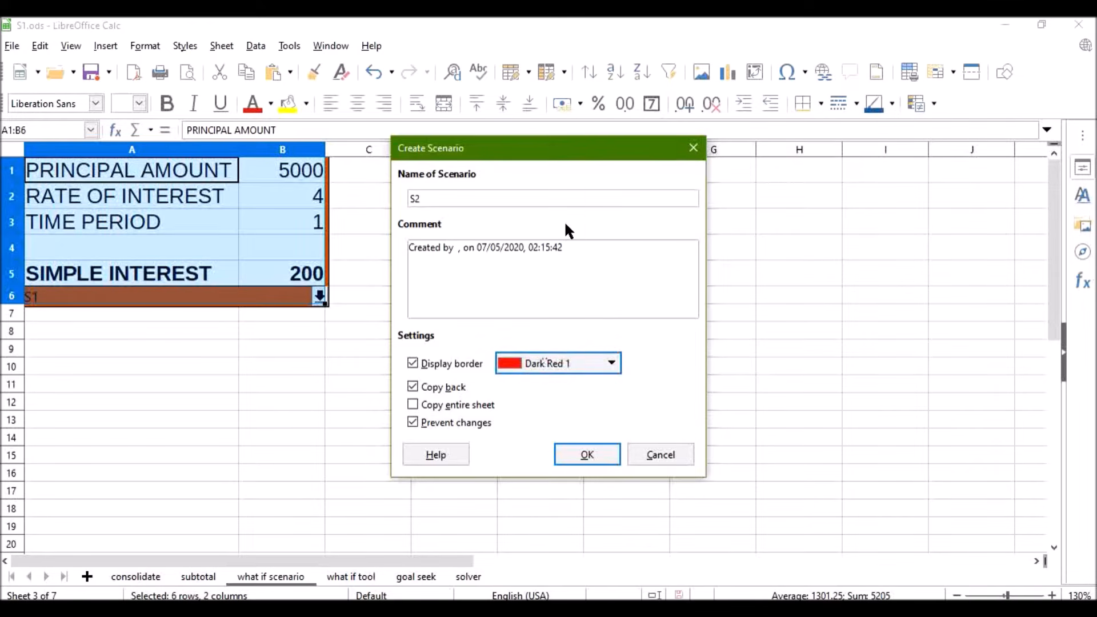
pyautogui.click(576, 453)
pyautogui.click(502, 387)
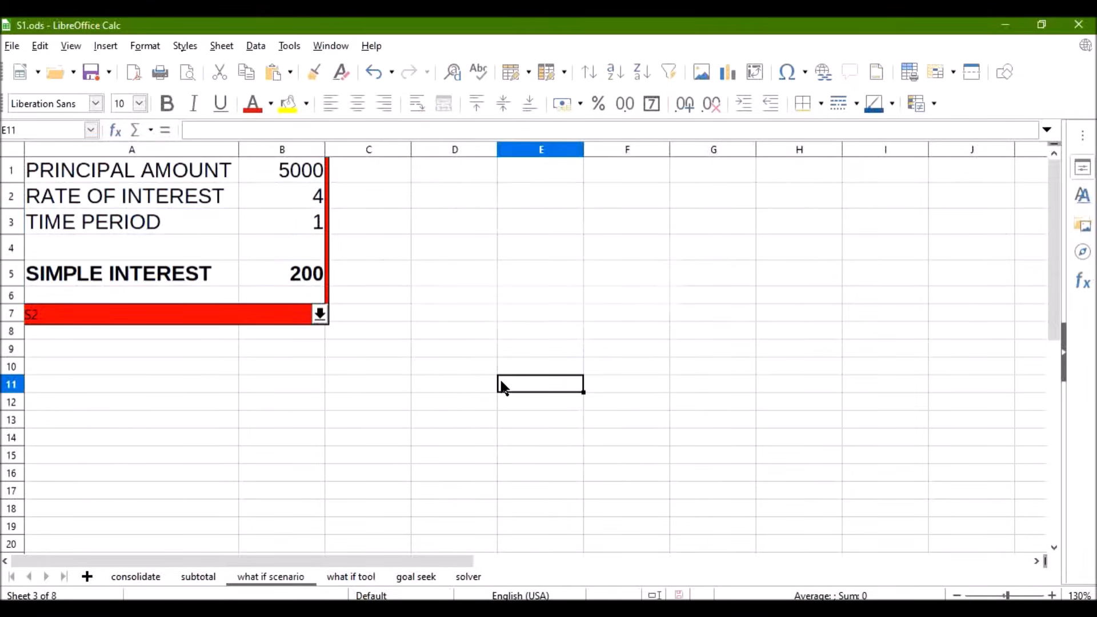
# - Set the principal amount in B1 to 10000
pyautogui.click(306, 175)
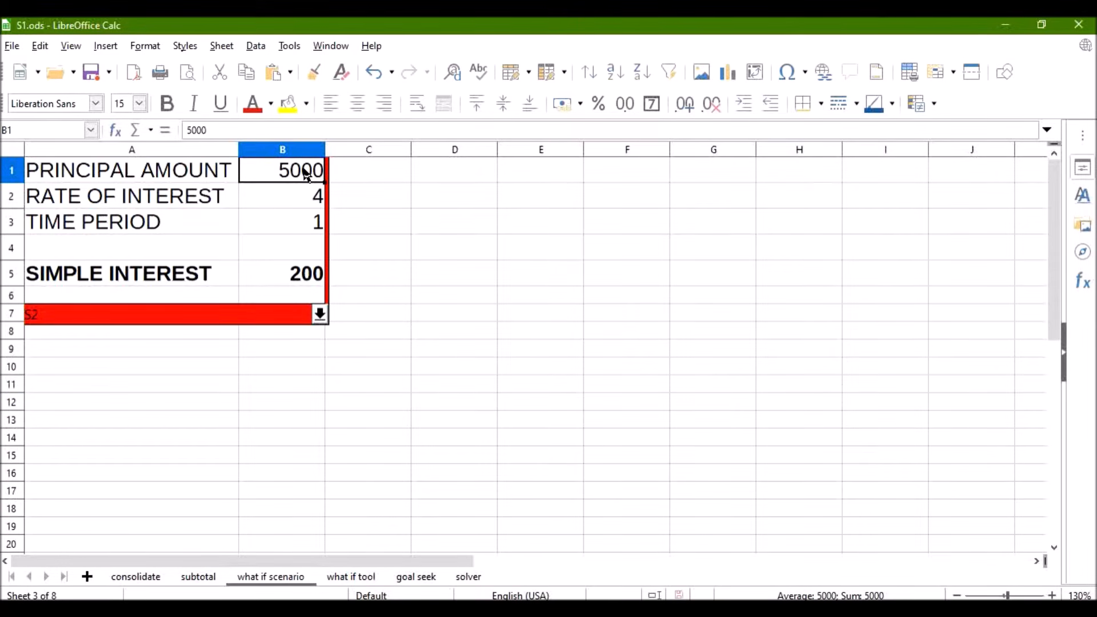
pyautogui.write('10000')
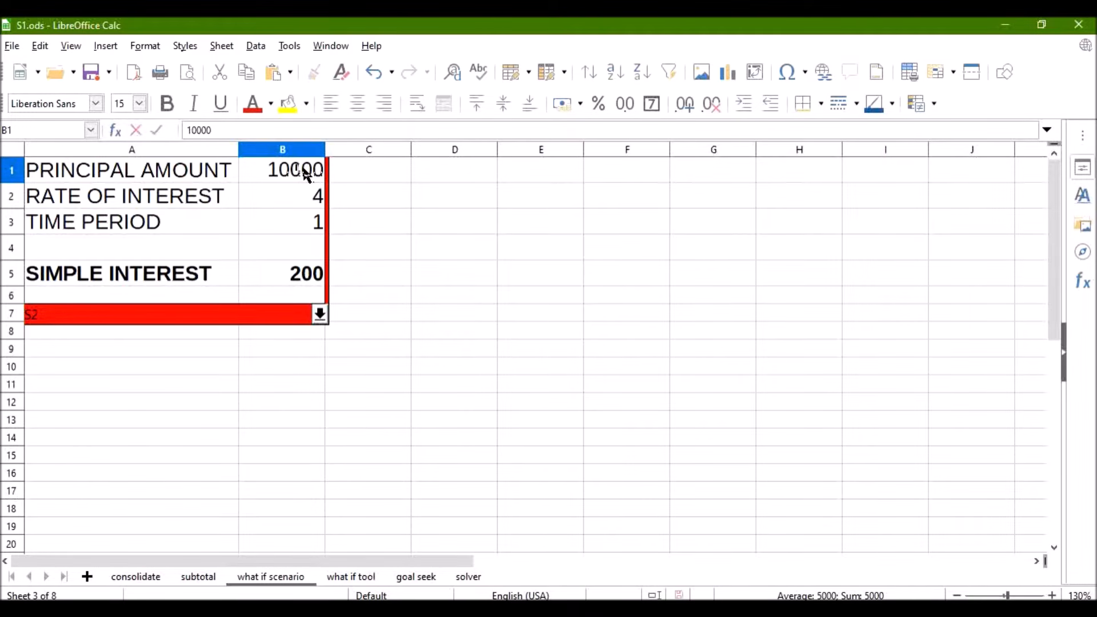
pyautogui.press('Return')
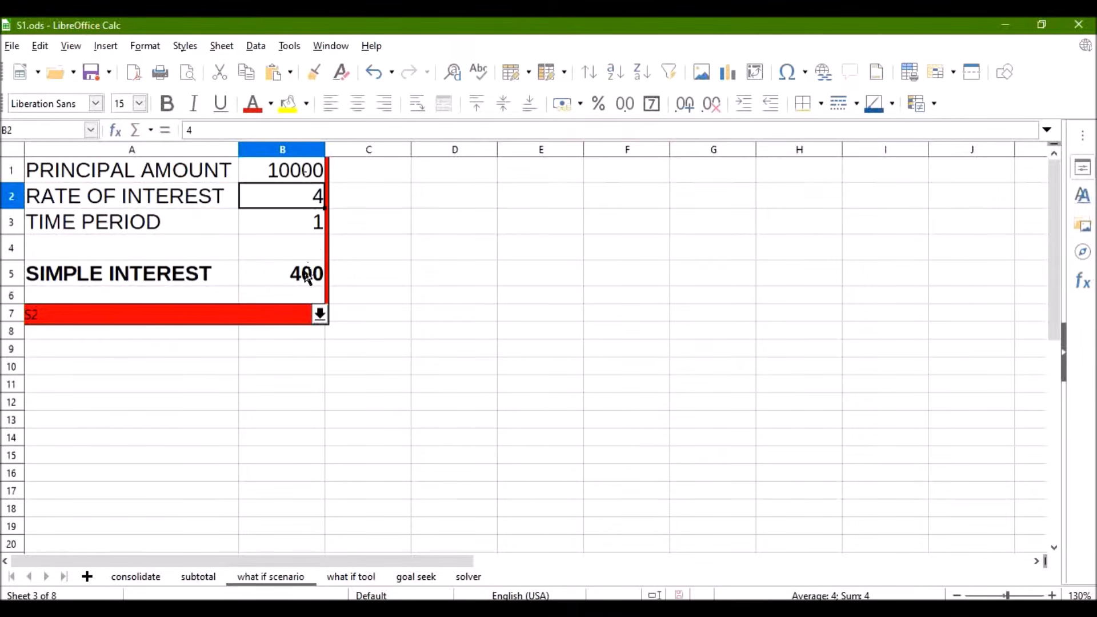
# - Create a third scenario named S3 for A1:B7 with a Dark Blue 1 display border
pyautogui.moveTo(188, 174); pyautogui.dragTo(322, 316)
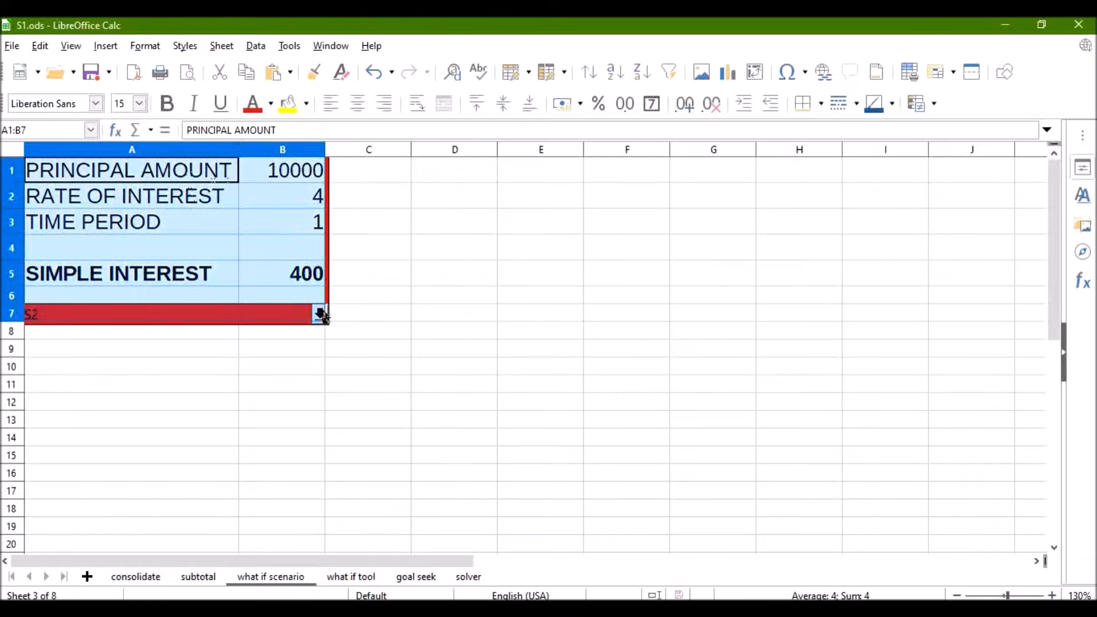
pyautogui.click(288, 46)
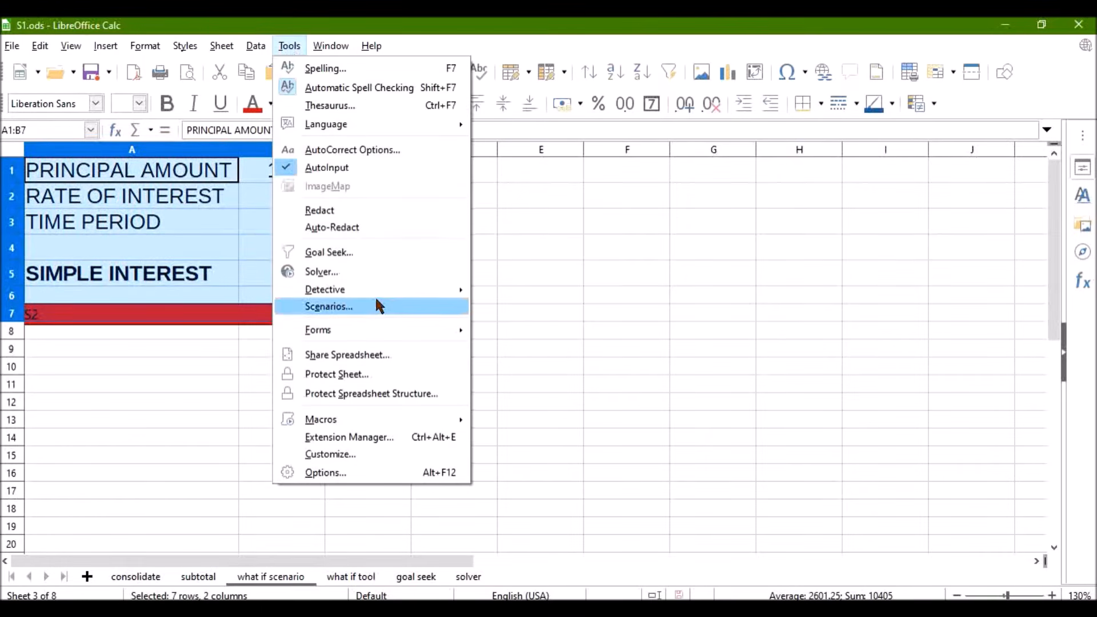
pyautogui.click(373, 301)
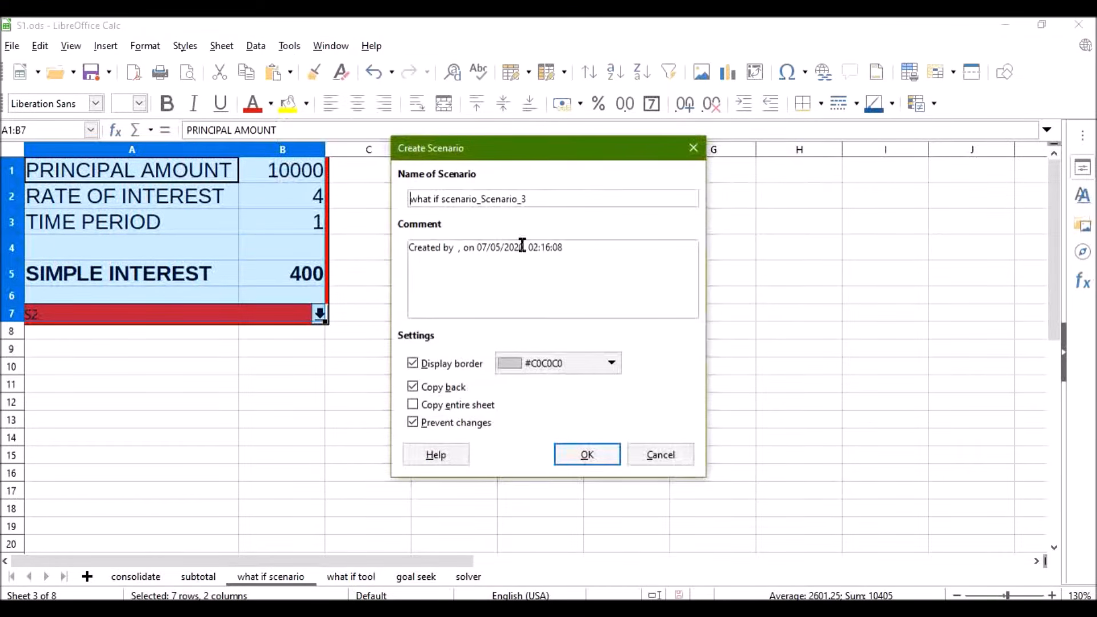
pyautogui.moveTo(537, 207); pyautogui.dragTo(406, 215)
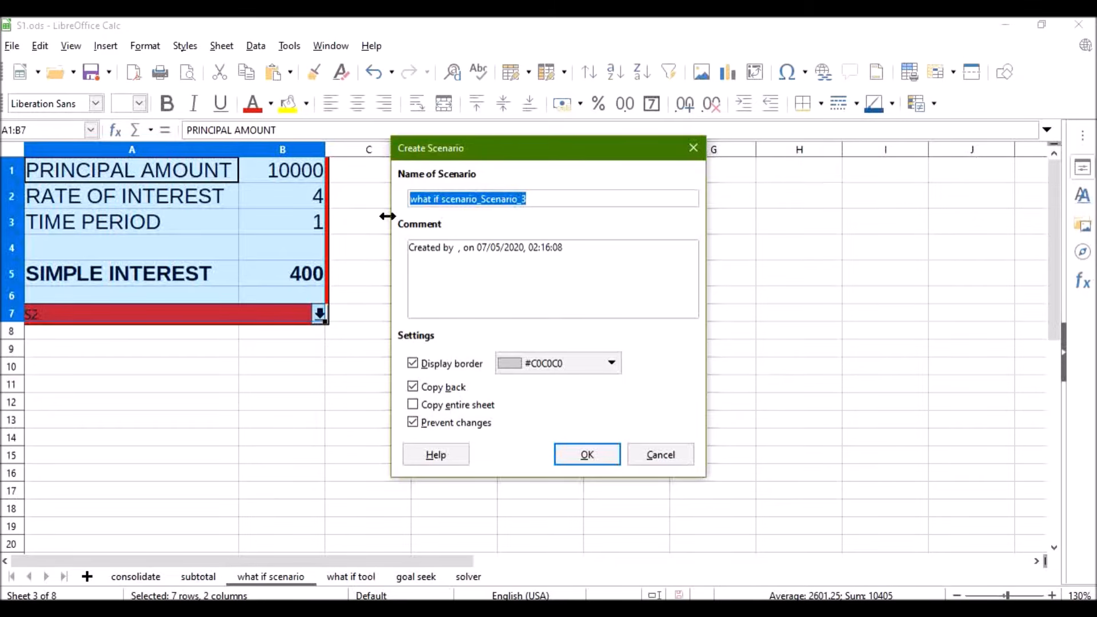
pyautogui.write('S3')
pyautogui.click(557, 366)
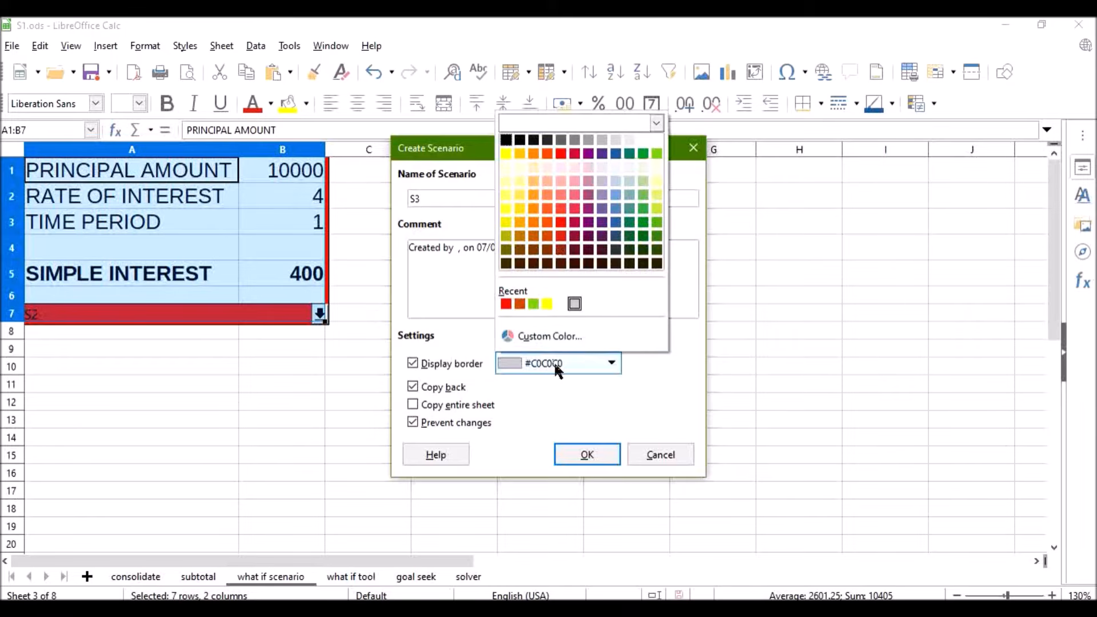
pyautogui.click(616, 222)
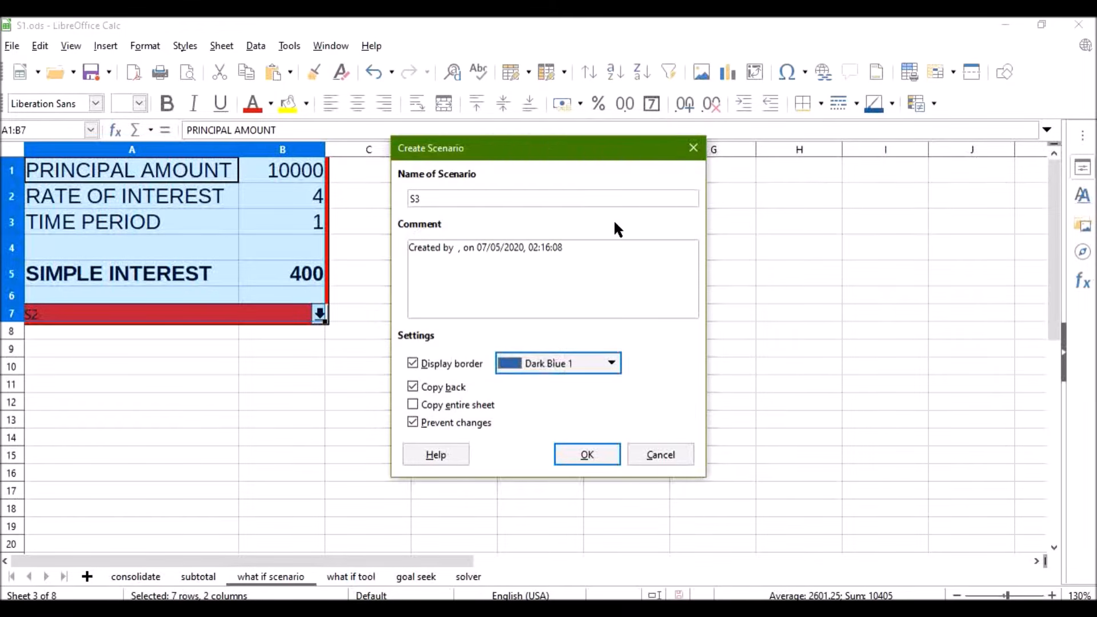
pyautogui.click(574, 457)
pyautogui.click(525, 440)
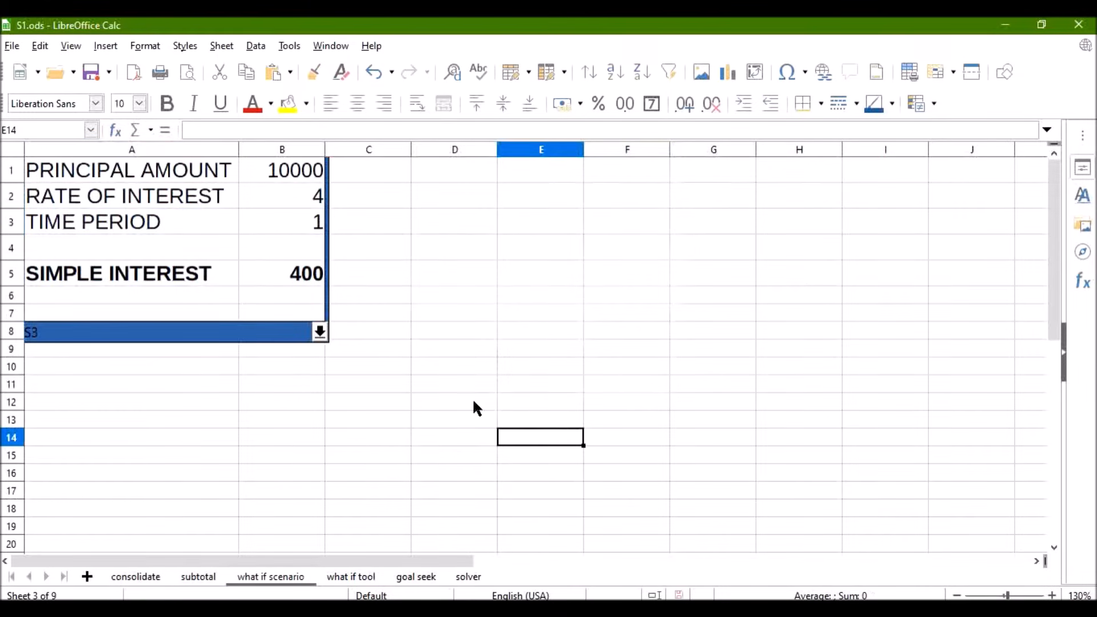
# - Switch the active scenario to S1, S2 and back to S3 to compare their principal amounts and simple interest
pyautogui.click(319, 335)
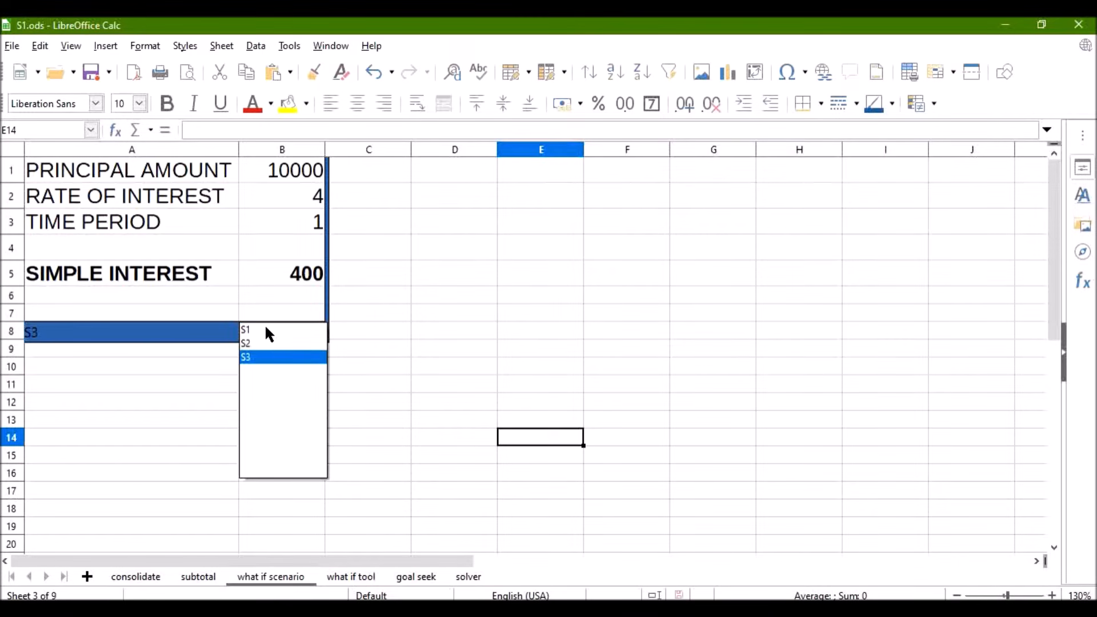
pyautogui.click(370, 330)
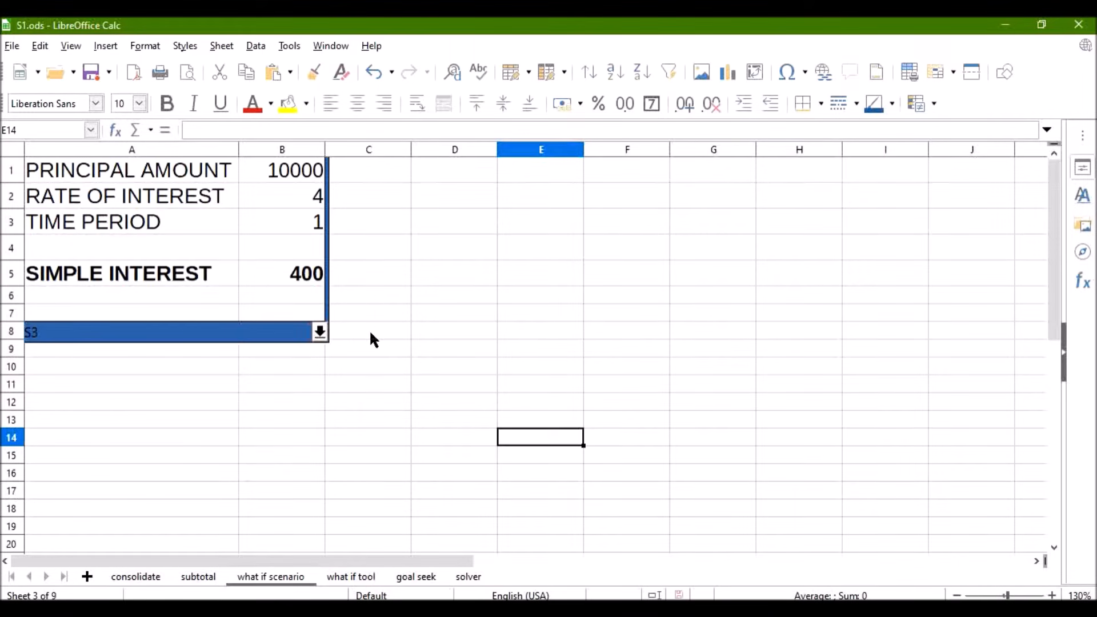
pyautogui.click(319, 335)
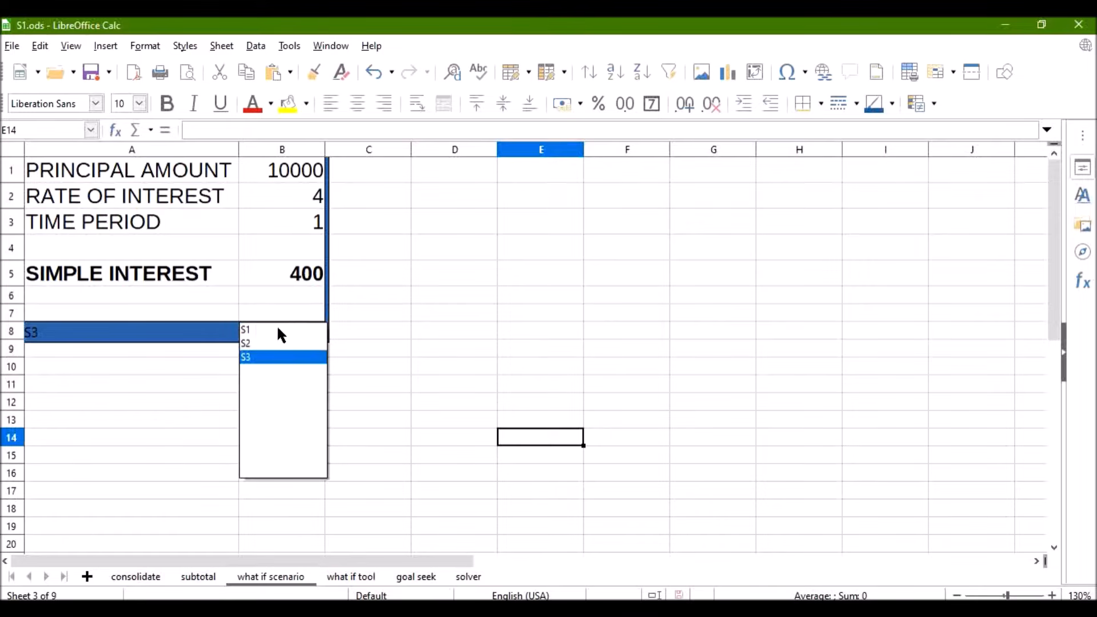
pyautogui.click(247, 331)
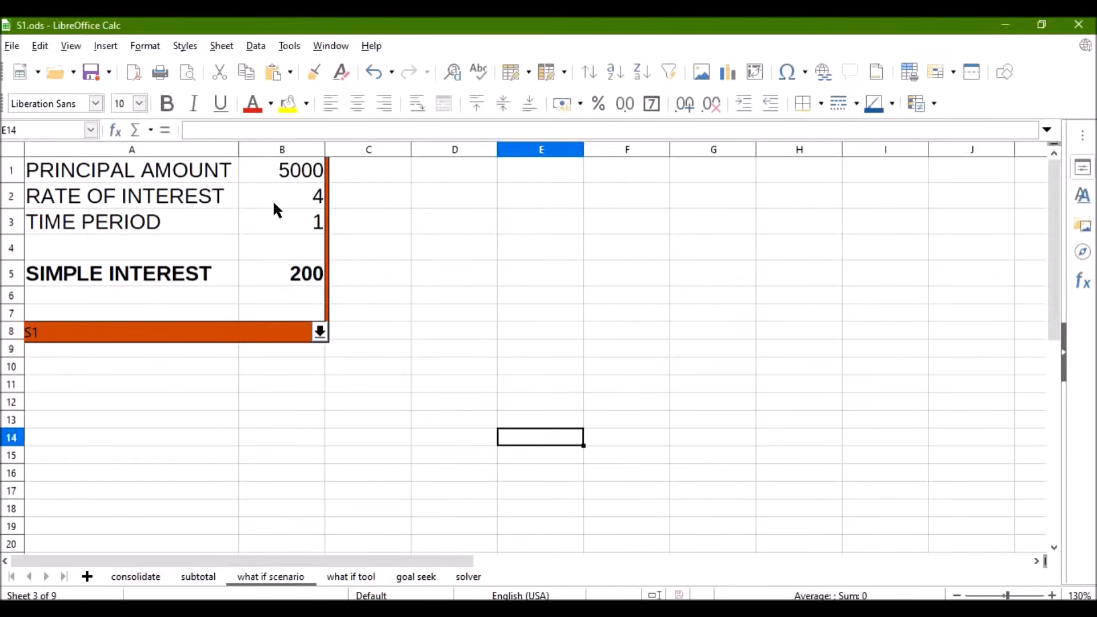
pyautogui.click(320, 332)
pyautogui.click(278, 344)
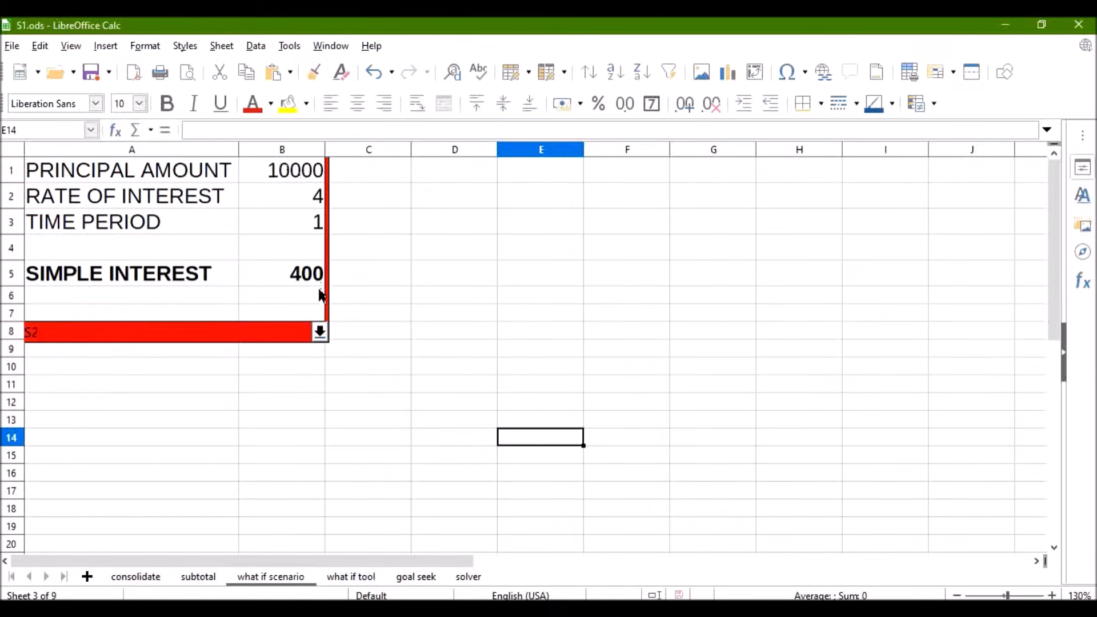
pyautogui.click(320, 332)
pyautogui.click(289, 357)
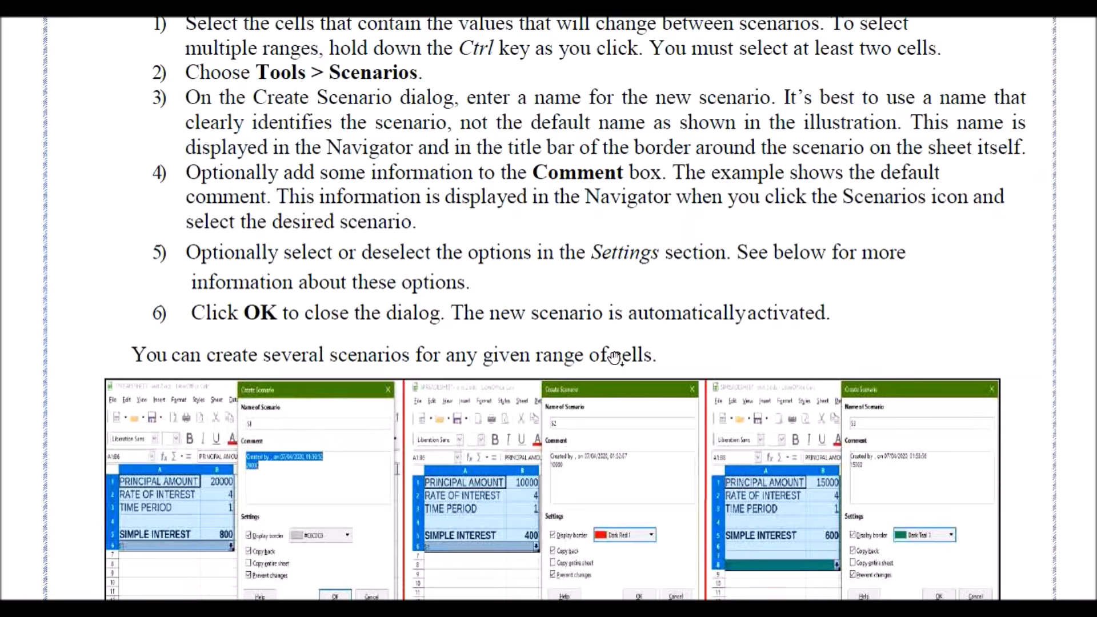
# - Switch to the lesson document and review the illustrated examples of creating and selecting scenarios S1, S2 and S3
pyautogui.scroll(-5, 615, 358)
pyautogui.scroll(-1, 615, 358)
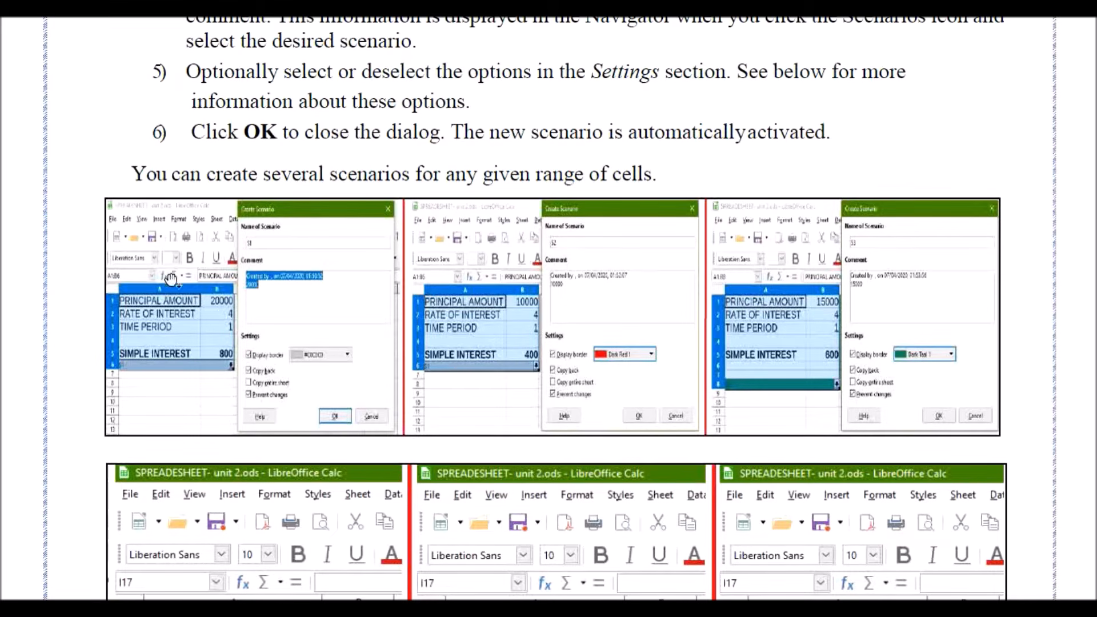
pyautogui.scroll(-1, 607, 366)
pyautogui.scroll(-5, 607, 366)
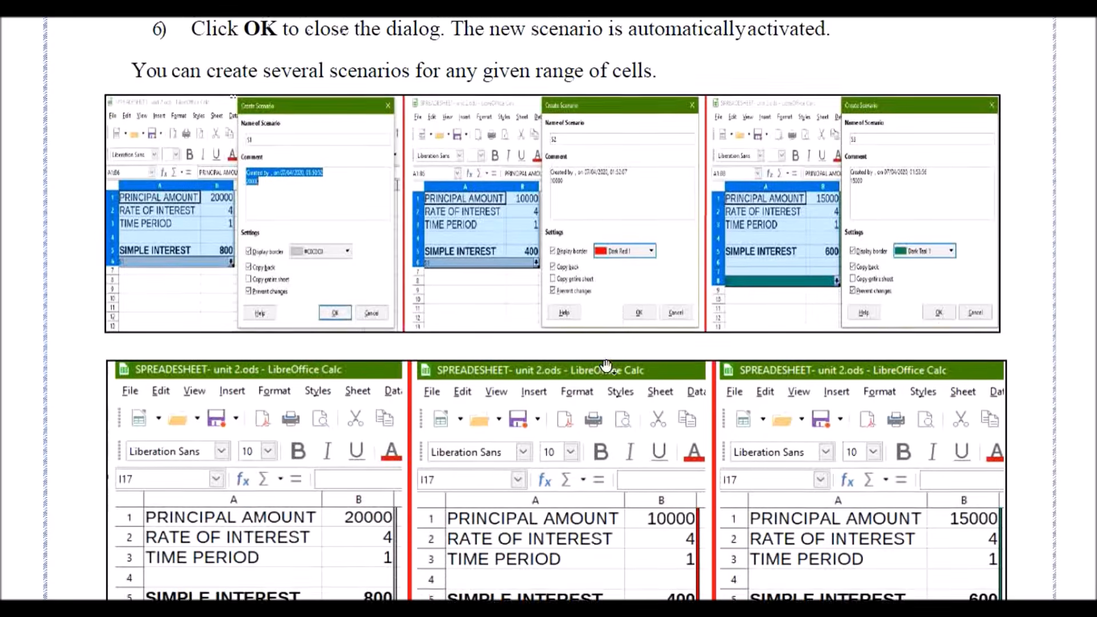
pyautogui.scroll(-1, 584, 389)
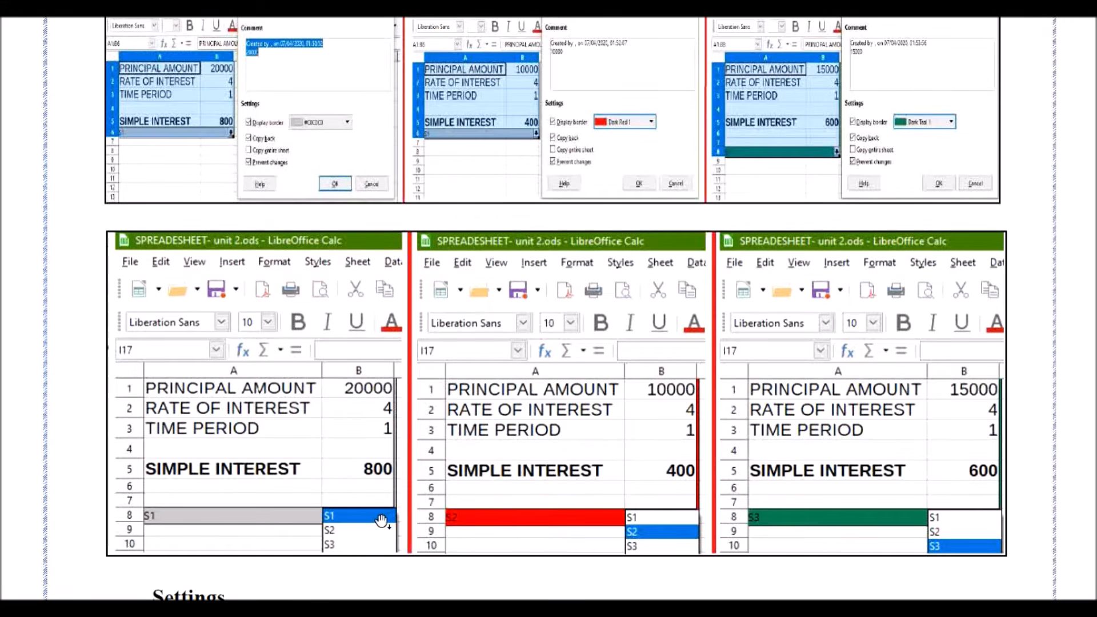
pyautogui.scroll(-2, 382, 521)
pyautogui.scroll(-6, 382, 521)
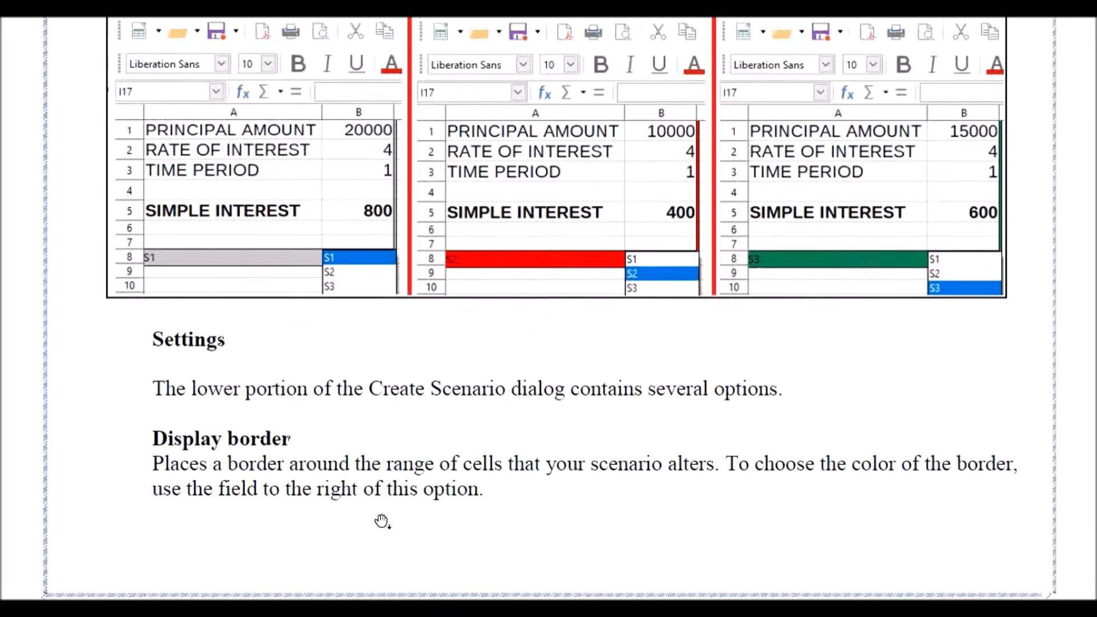
# - Read the notes on the scenario settings Display border, Copy back, Copy entire sheet and Prevent changes
pyautogui.scroll(-12, 381, 520)
pyautogui.scroll(10, 382, 520)
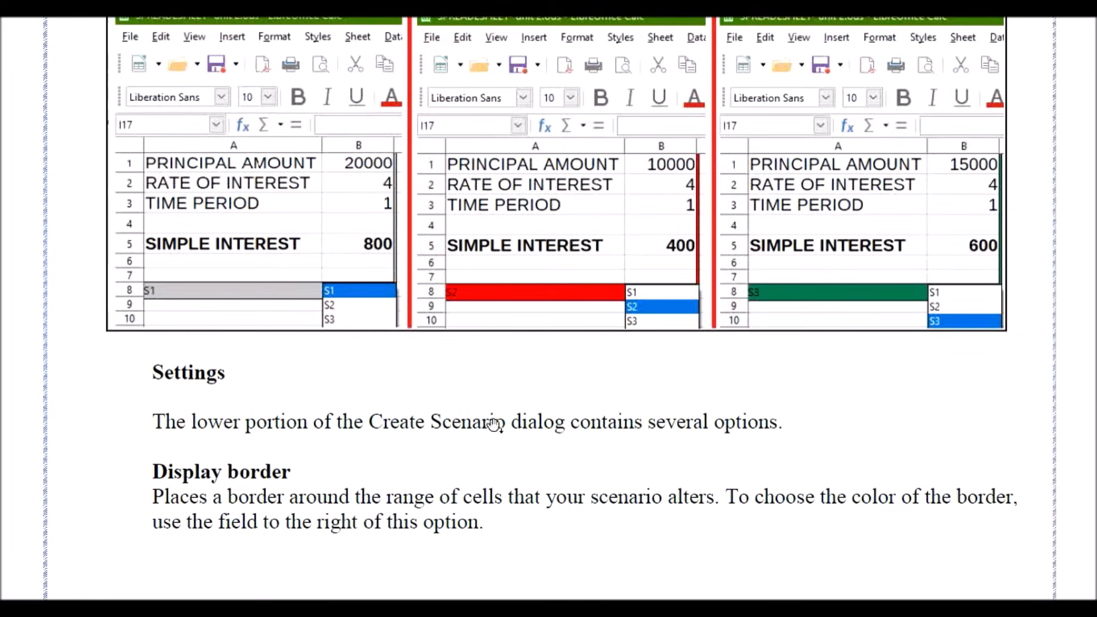
pyautogui.scroll(-10, 488, 473)
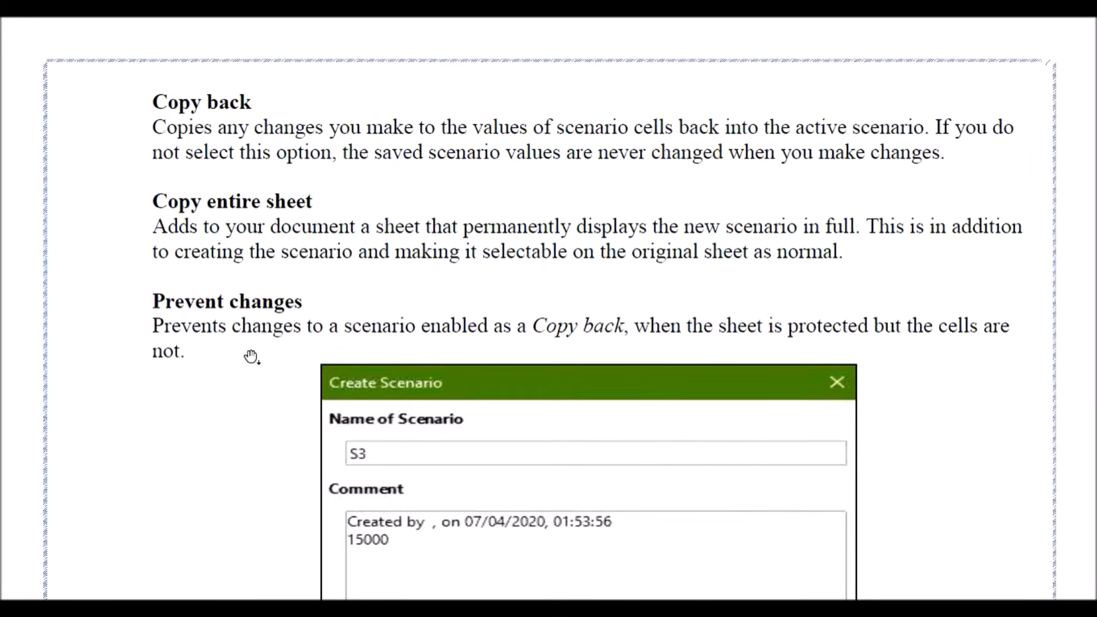
pyautogui.scroll(-3, 251, 357)
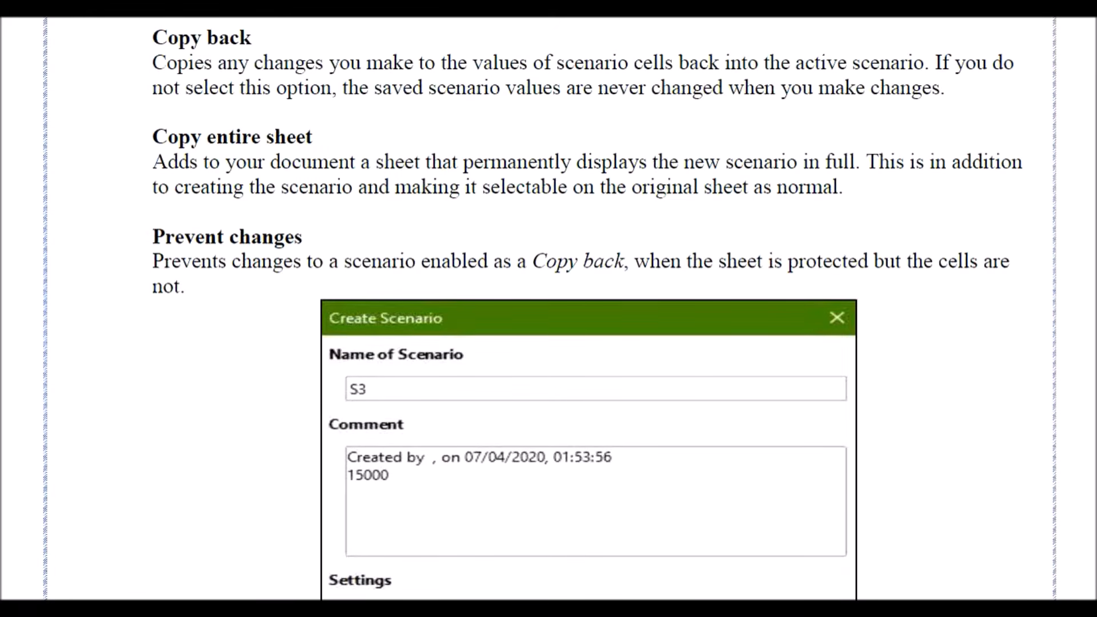
pyautogui.scroll(-1, 550, 308)
pyautogui.scroll(-1, 550, 308)
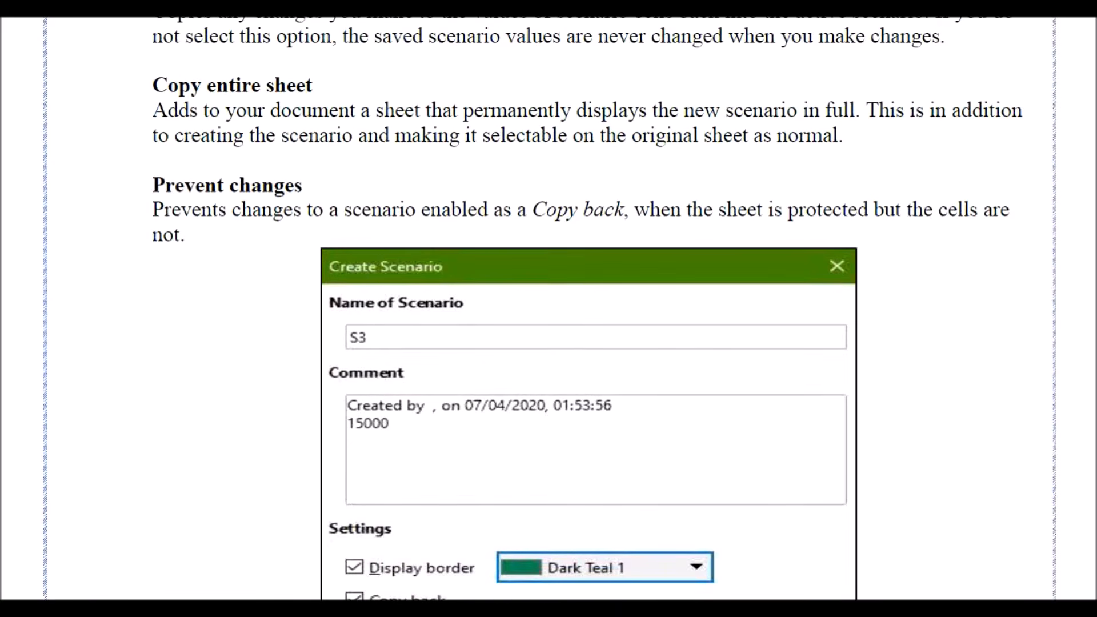
pyautogui.scroll(-2, 232, 49)
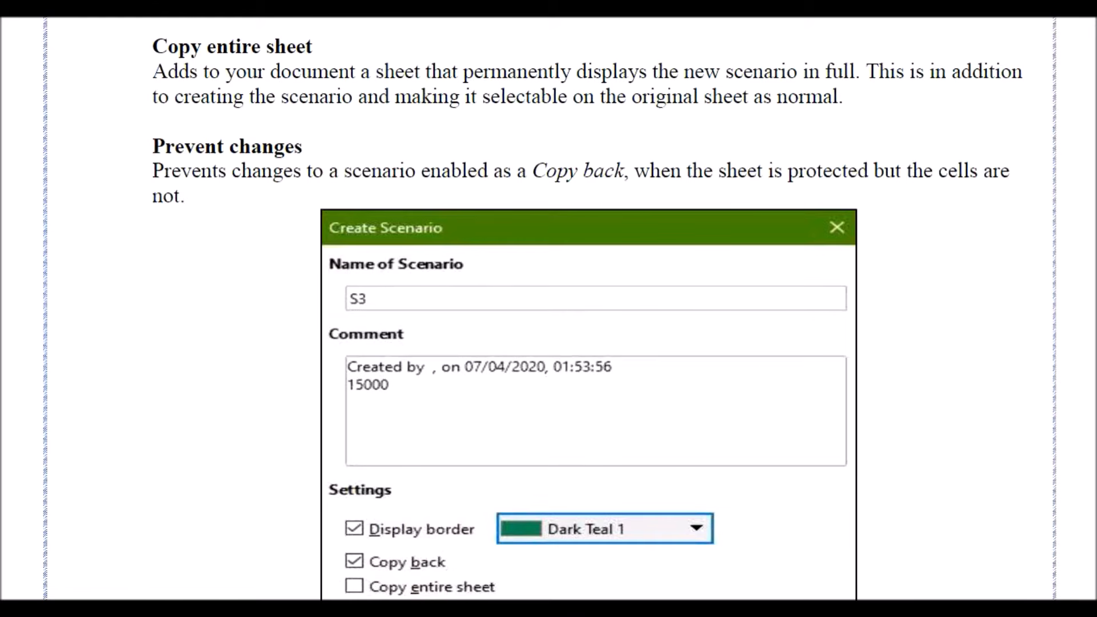
pyautogui.scroll(-10, 324, 454)
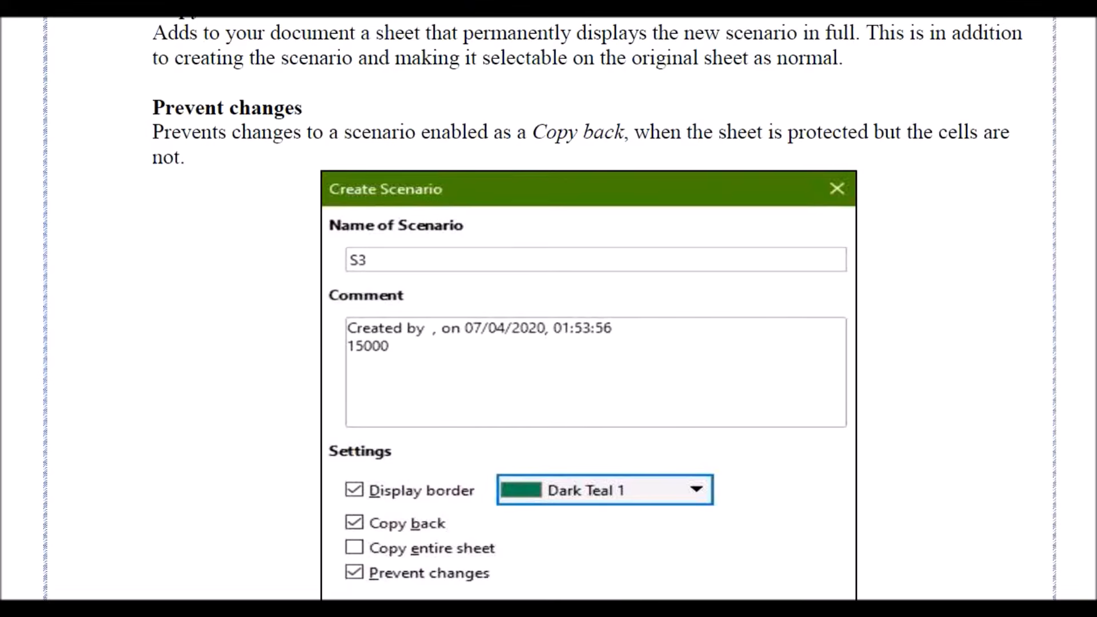
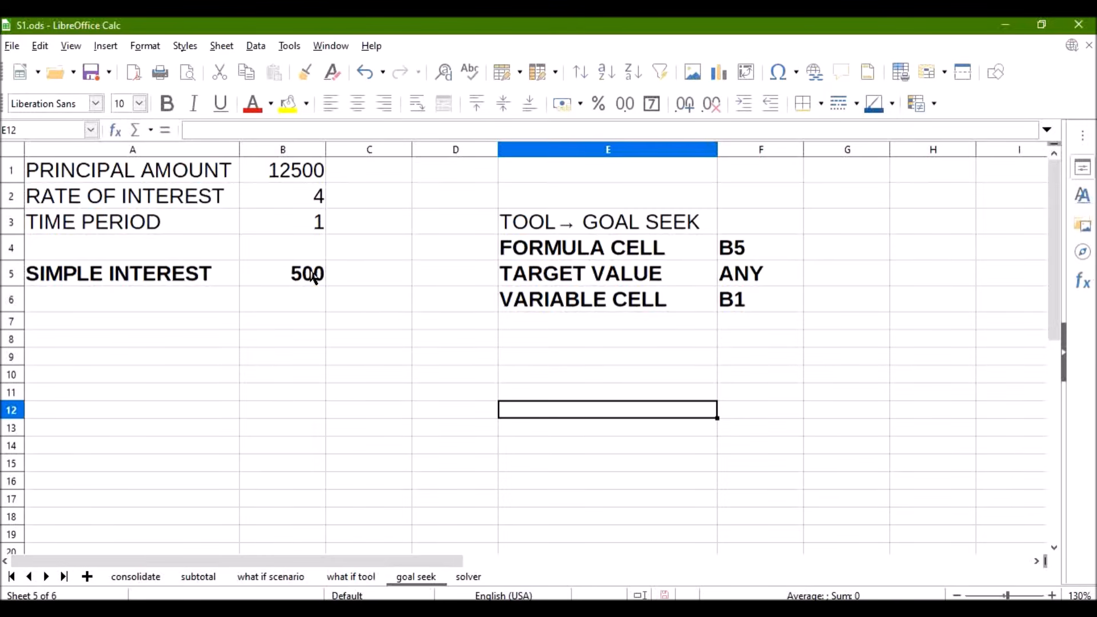
# - Start Goal Seek on the goal seek sheet with formula cell B5 and a target value of 400
pyautogui.click(928, 480)
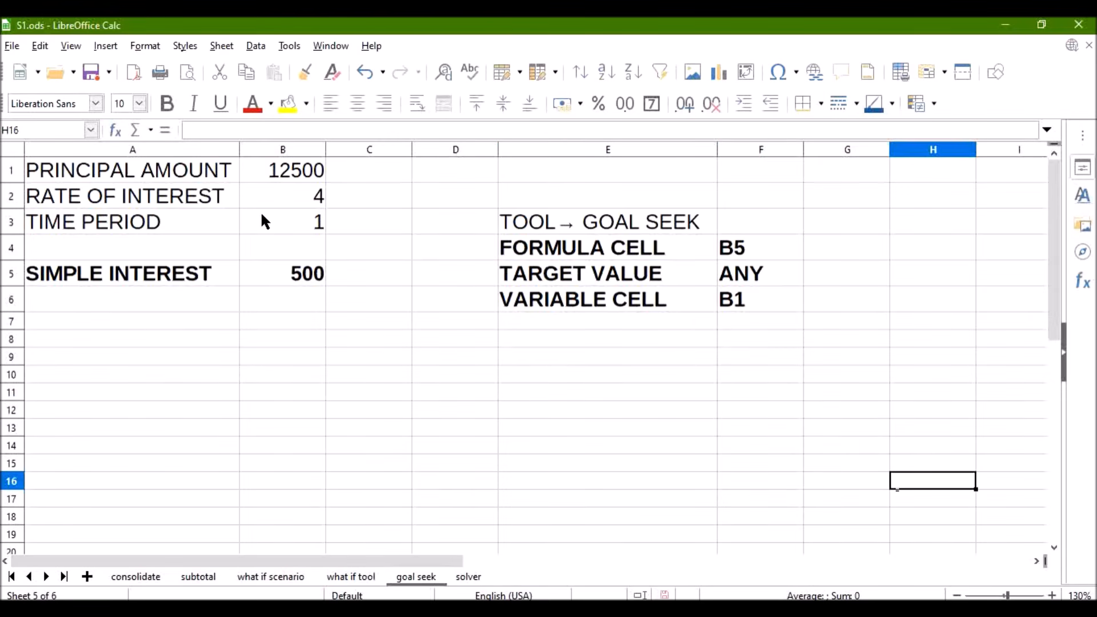
pyautogui.click(290, 46)
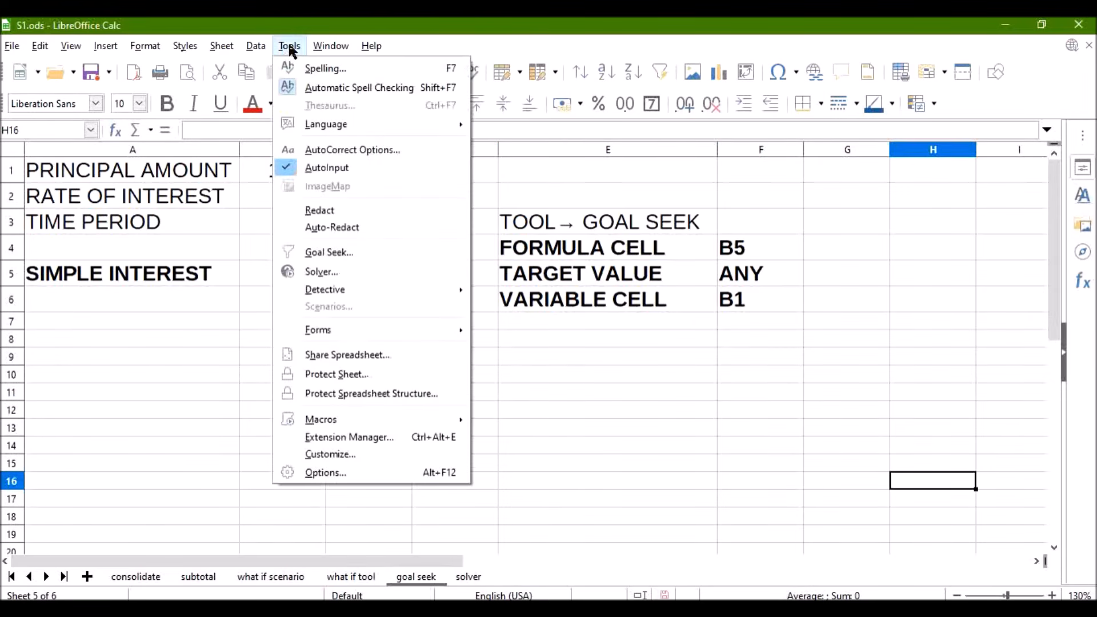
pyautogui.click(309, 250)
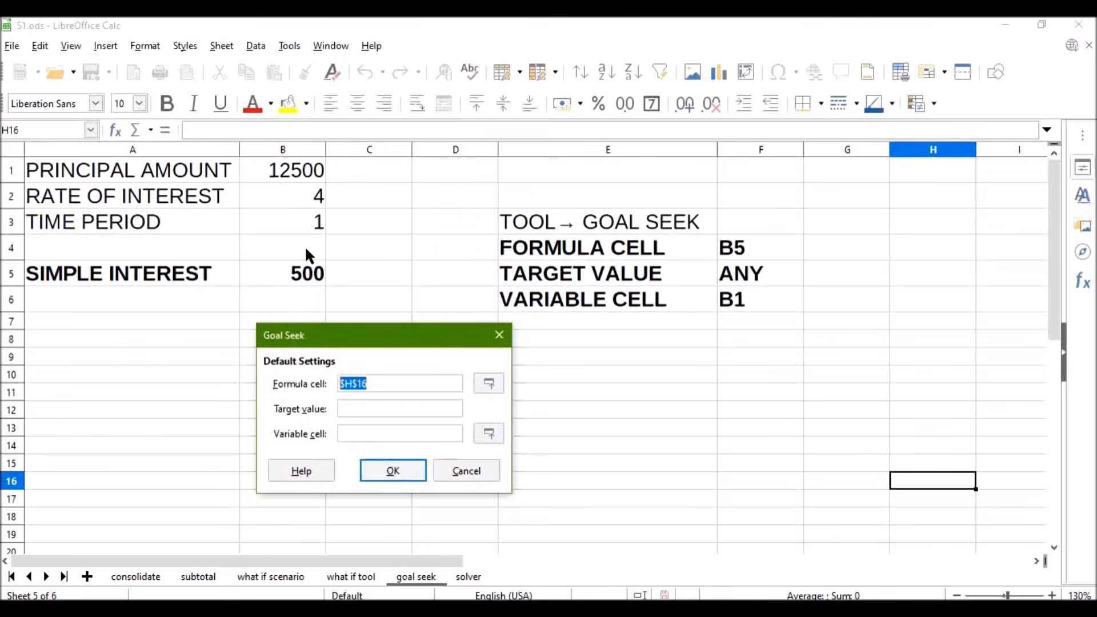
pyautogui.moveTo(384, 337); pyautogui.dragTo(520, 368)
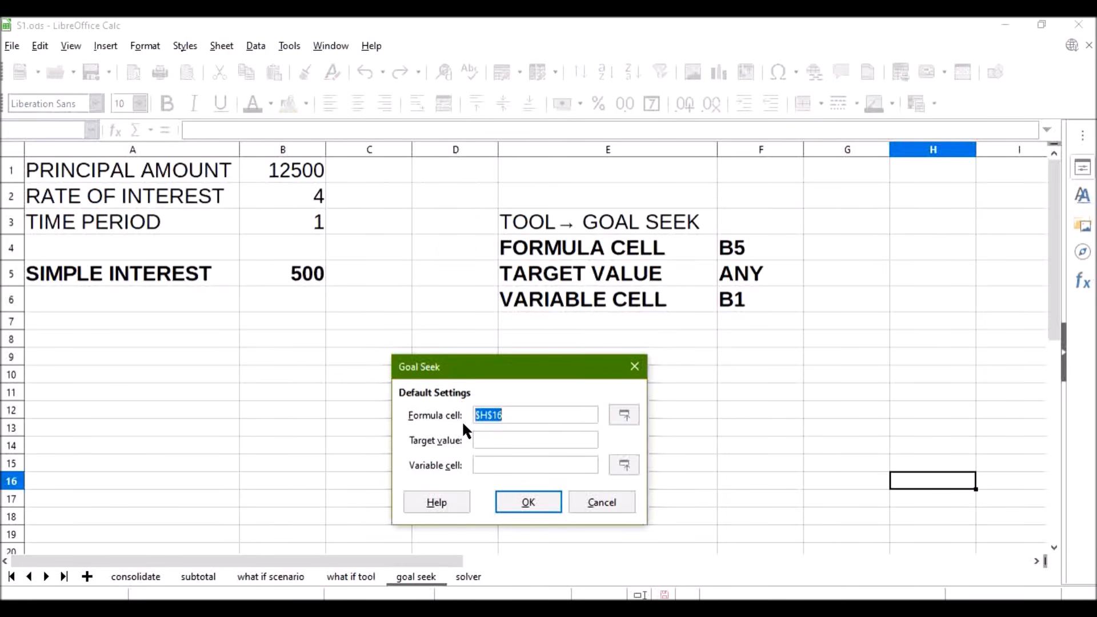
pyautogui.click(306, 280)
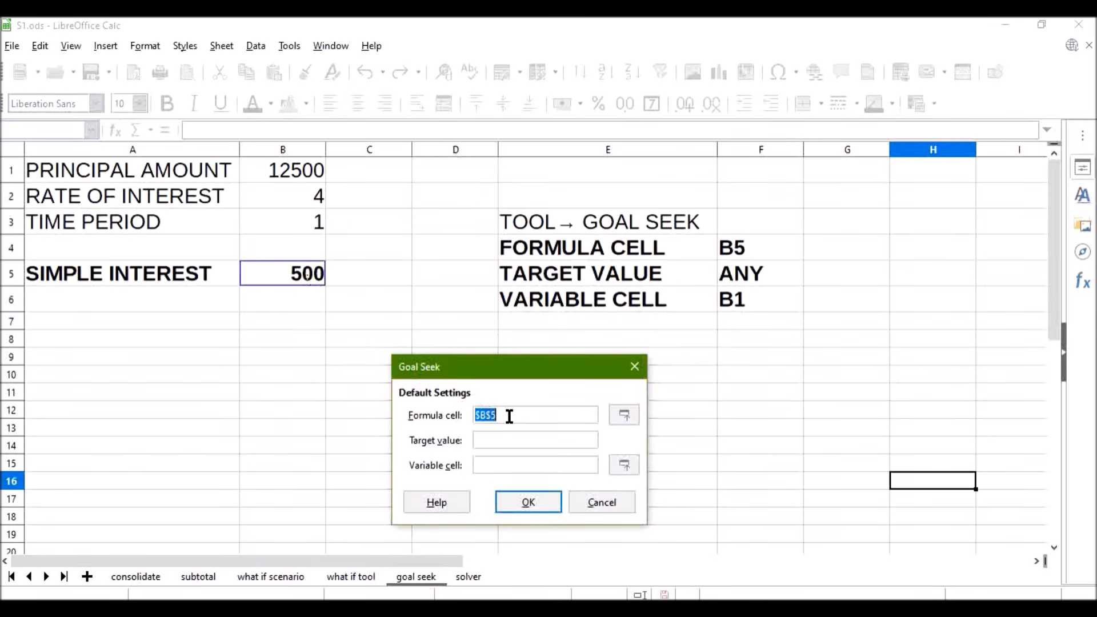
pyautogui.click(512, 441)
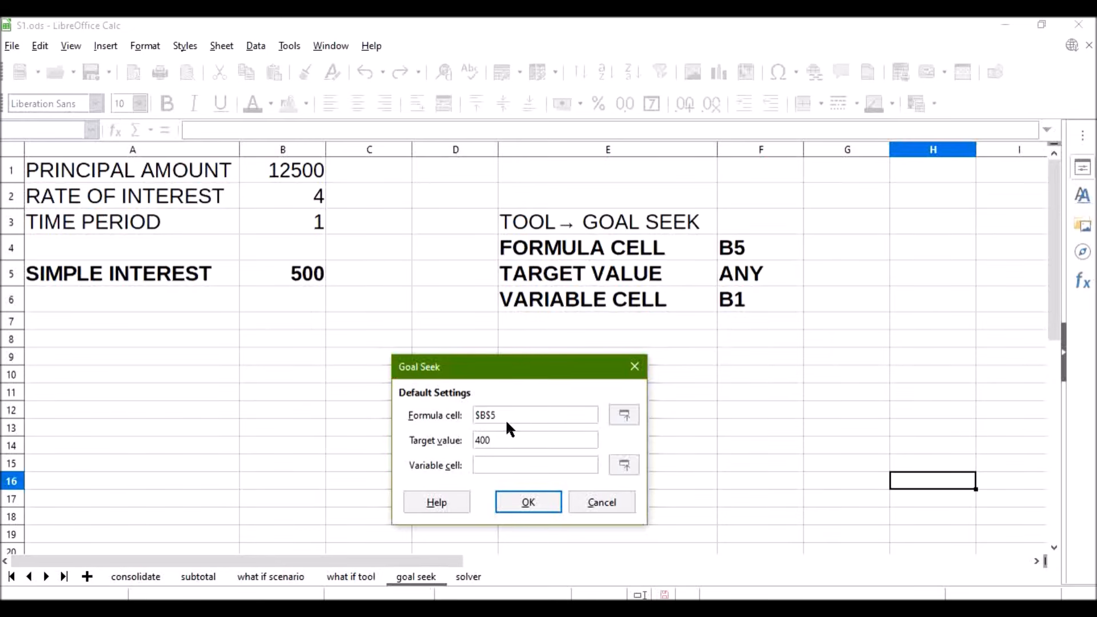
pyautogui.moveTo(532, 367); pyautogui.dragTo(570, 335)
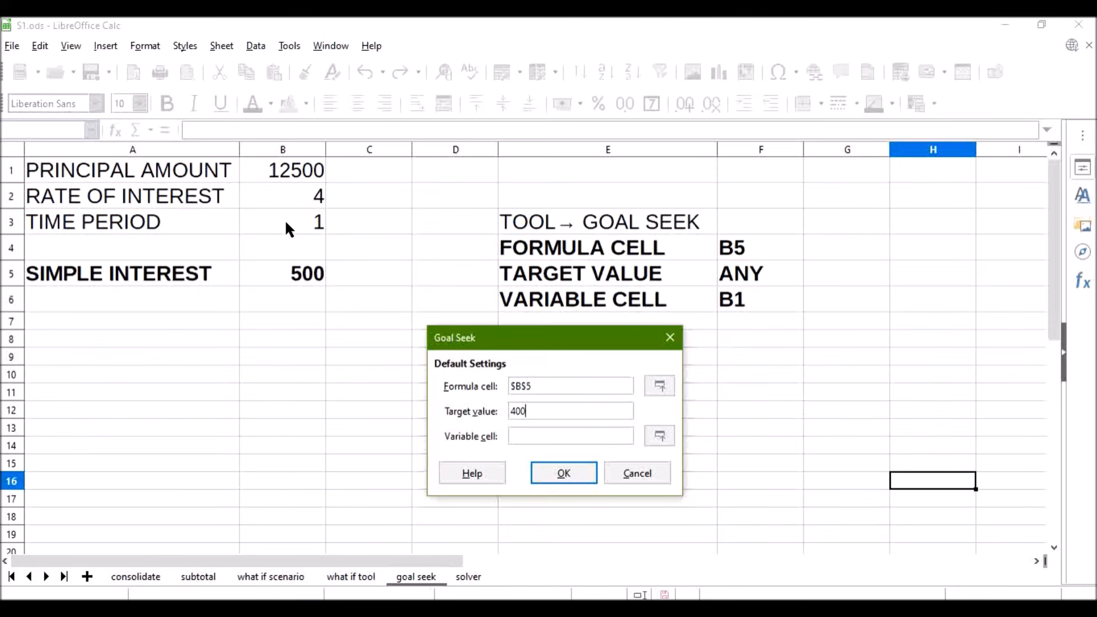
pyautogui.moveTo(517, 412); pyautogui.dragTo(530, 411)
pyautogui.click(539, 413)
# - Set the Goal Seek variable cell to B1, the principal amount, and run the calculation
pyautogui.click(297, 174)
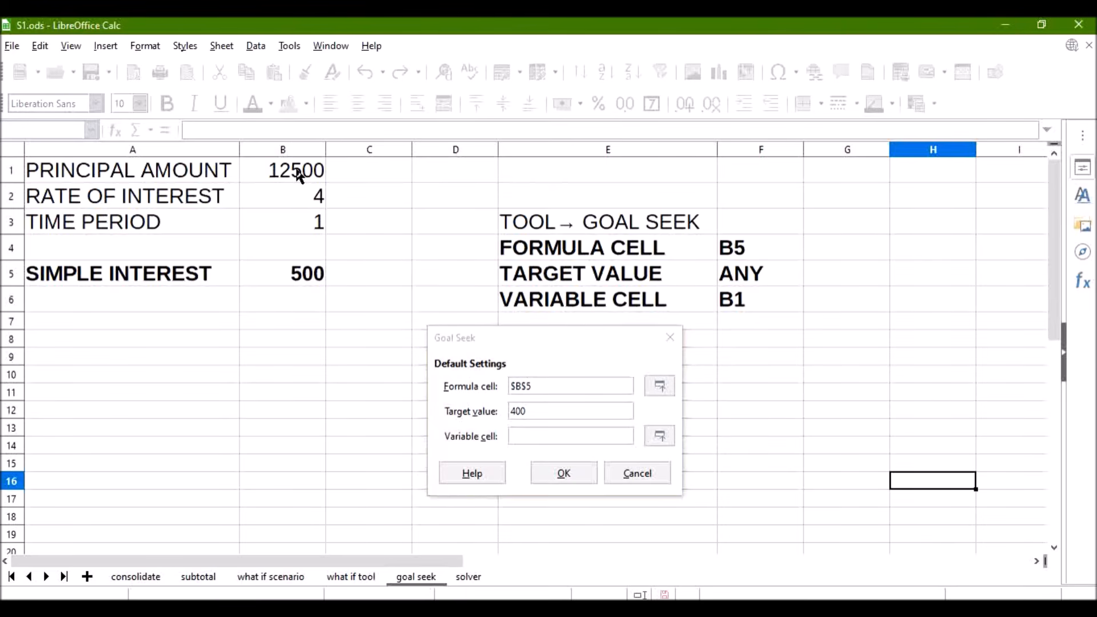
pyautogui.click(558, 435)
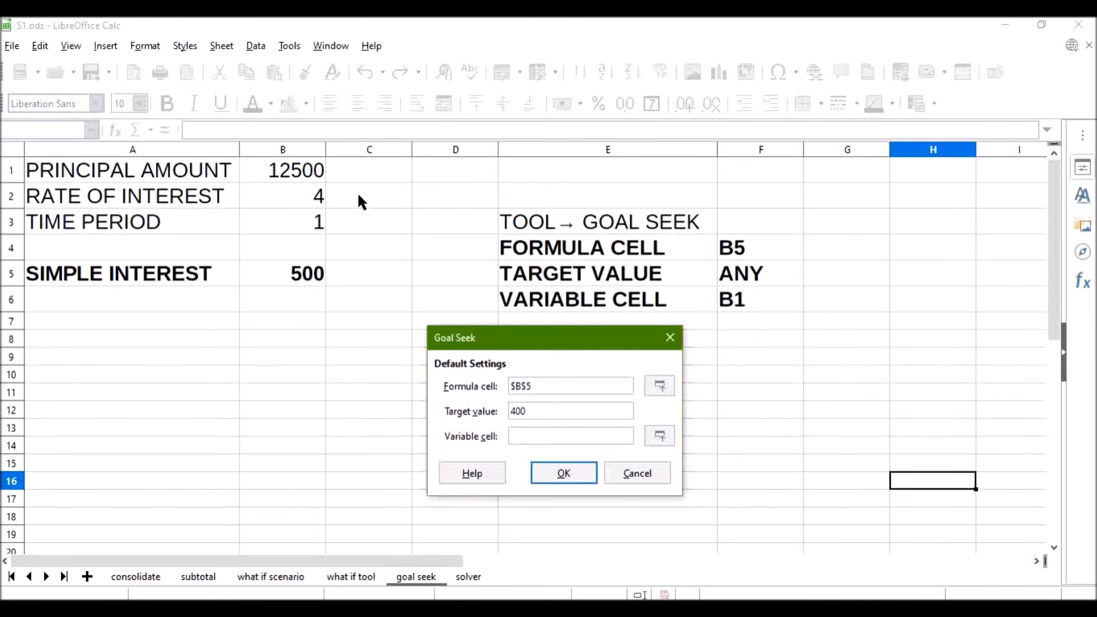
pyautogui.click(304, 176)
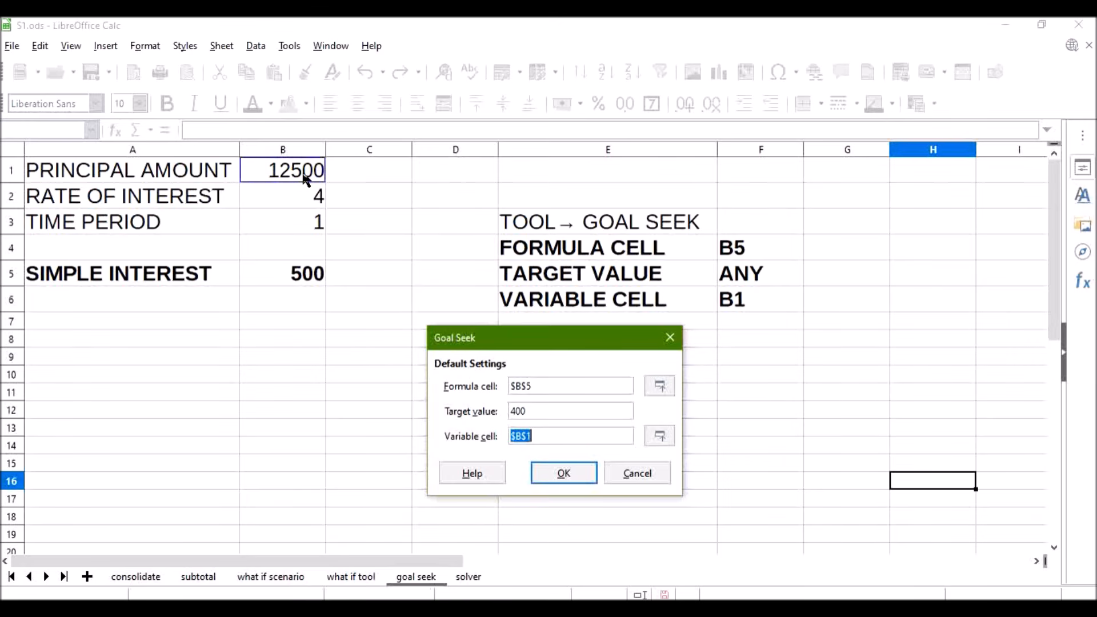
pyautogui.click(549, 472)
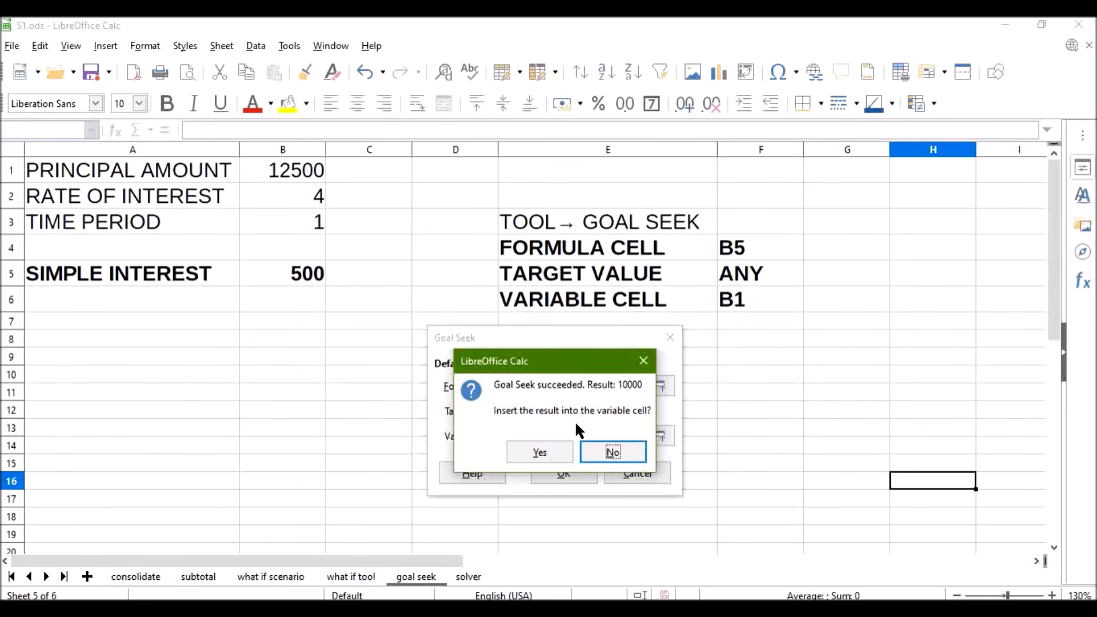
# - Insert the Goal Seek result into the principal amount cell B1
pyautogui.click(540, 452)
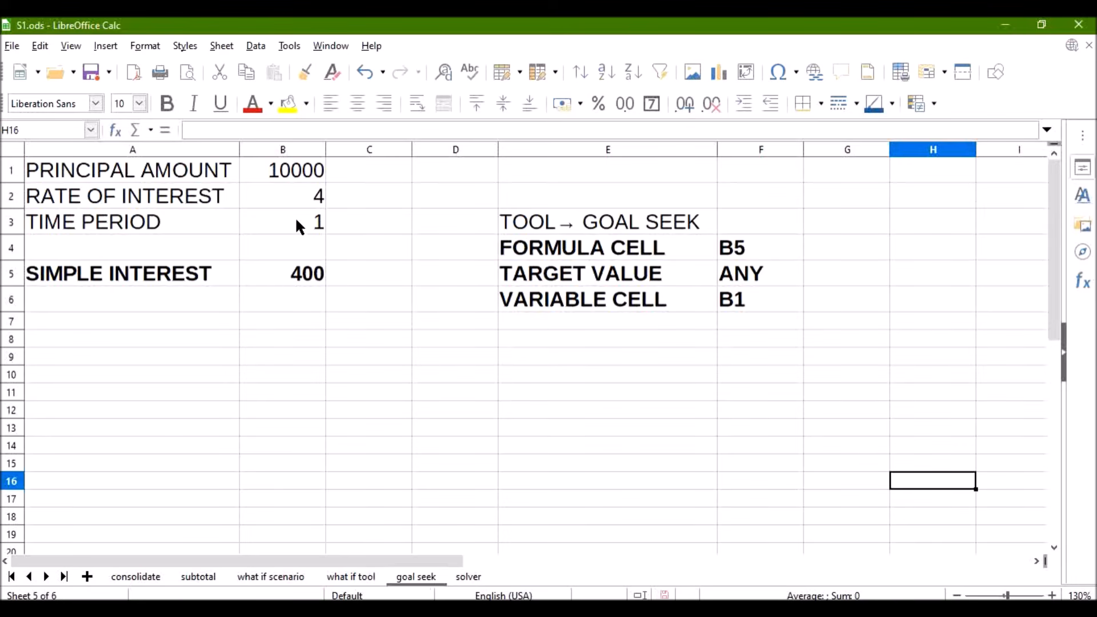
pyautogui.click(288, 182)
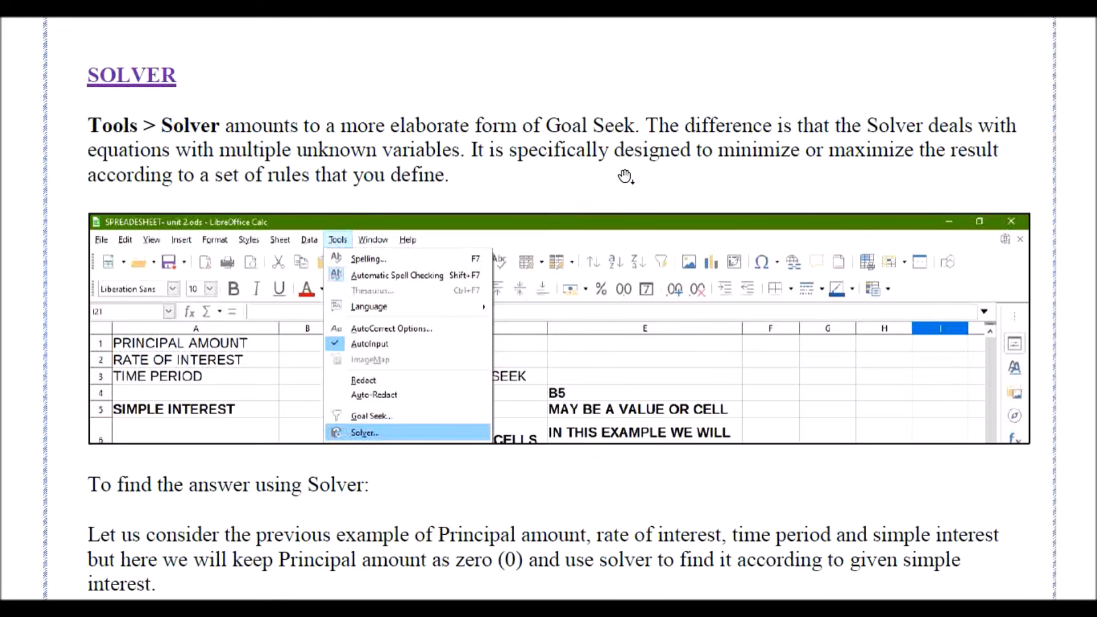
# - Read the Solver introduction in the lesson document, then return to LibreOffice Calc and check cells B5 and B1 on the solver sheet
pyautogui.scroll(-3, 625, 177)
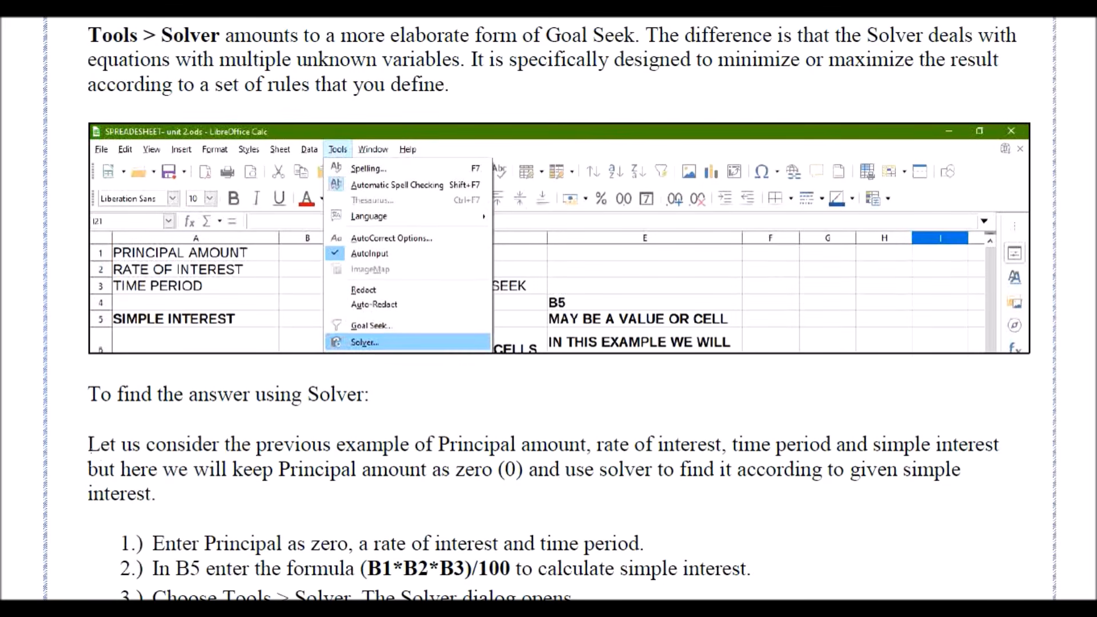
pyautogui.hotkey('alt', 'Tab')
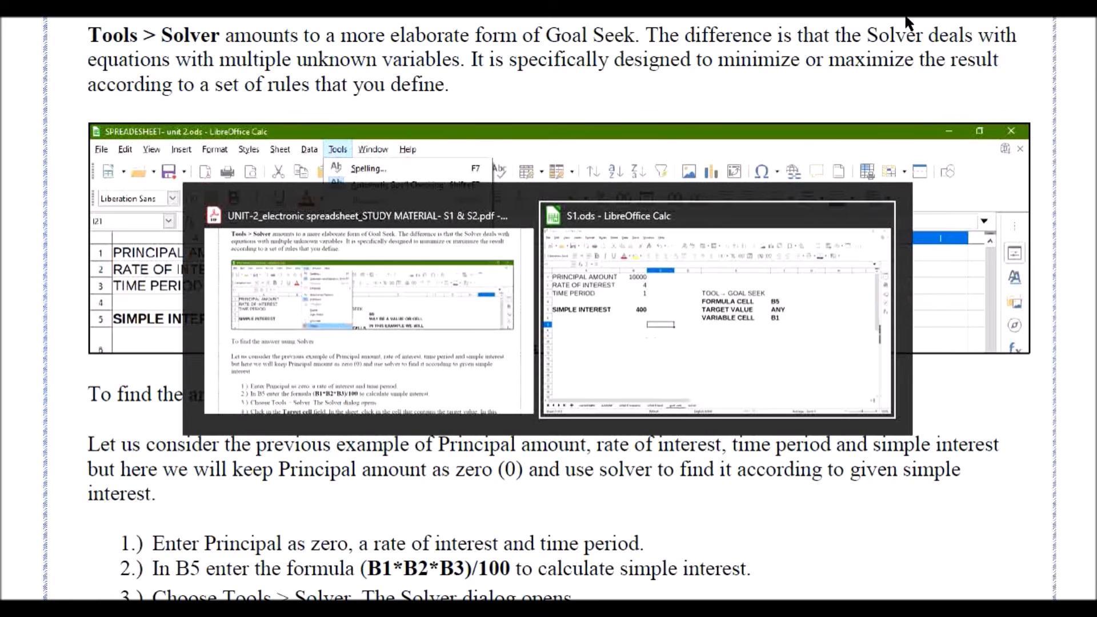
pyautogui.click(760, 231)
pyautogui.click(474, 577)
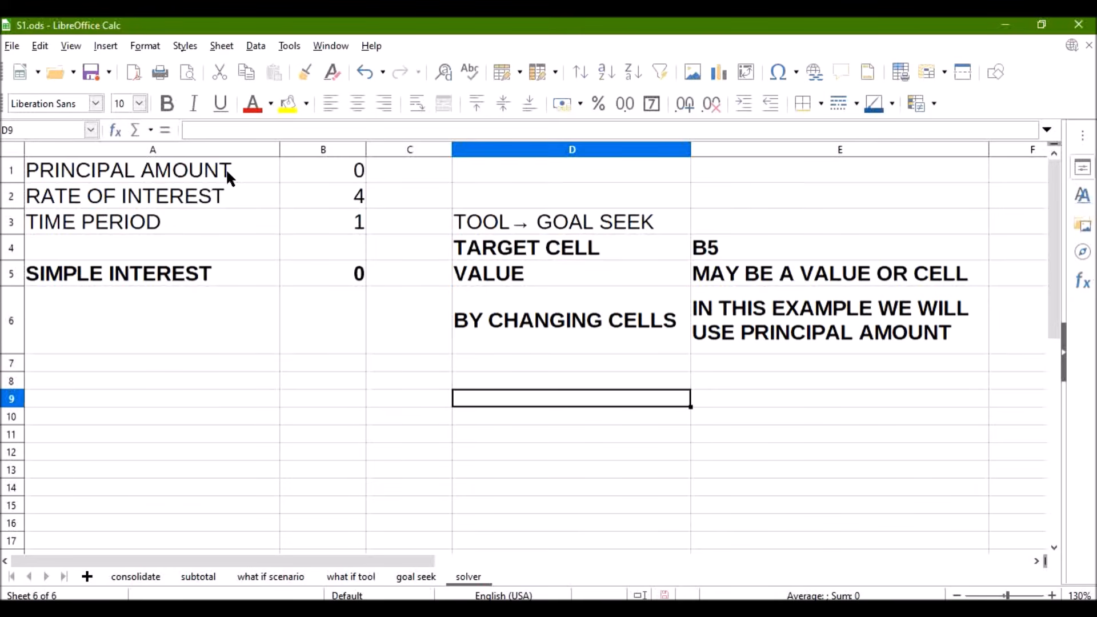
pyautogui.click(344, 279)
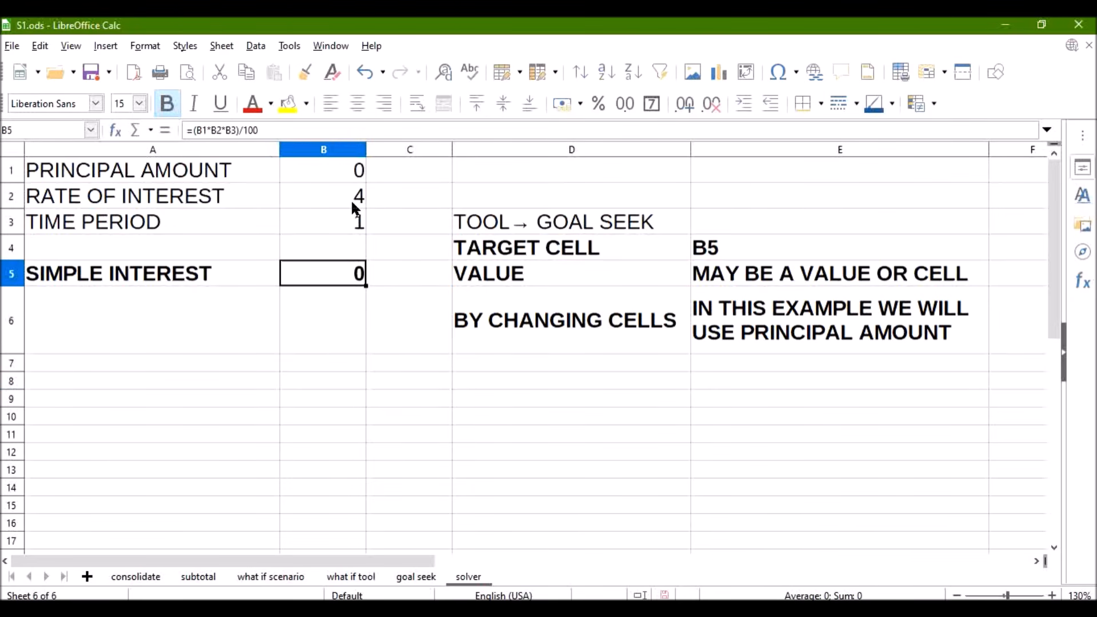
pyautogui.click(303, 172)
# - Start Solver on the solver sheet and set the target cell to B5, the simple interest
pyautogui.click(288, 49)
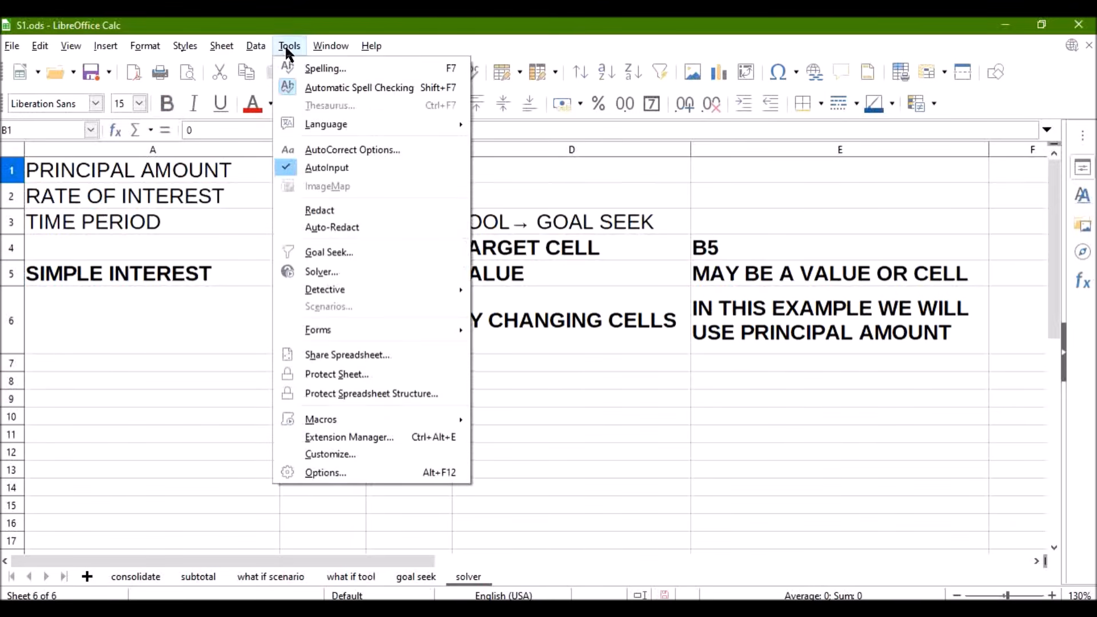
pyautogui.click(344, 271)
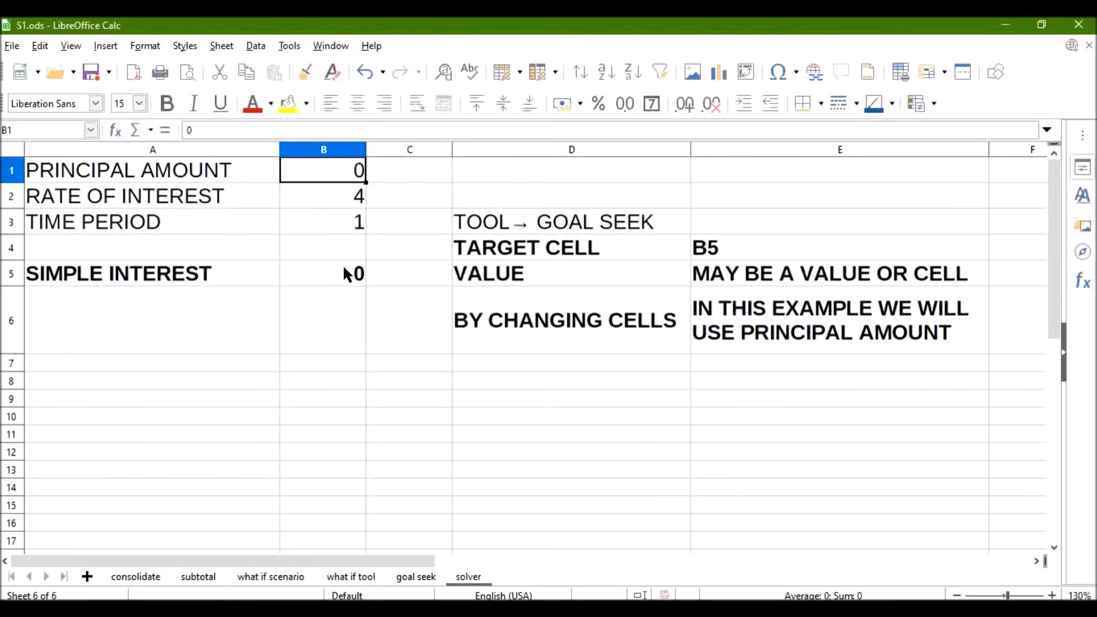
pyautogui.moveTo(563, 141); pyautogui.dragTo(800, 139)
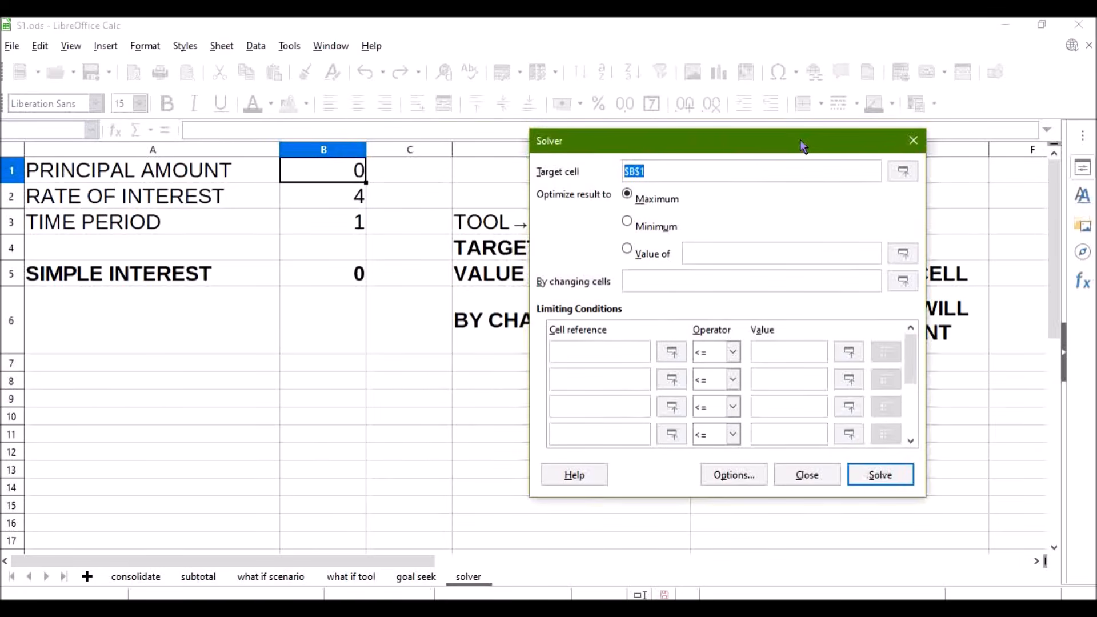
pyautogui.moveTo(704, 142); pyautogui.dragTo(226, 132)
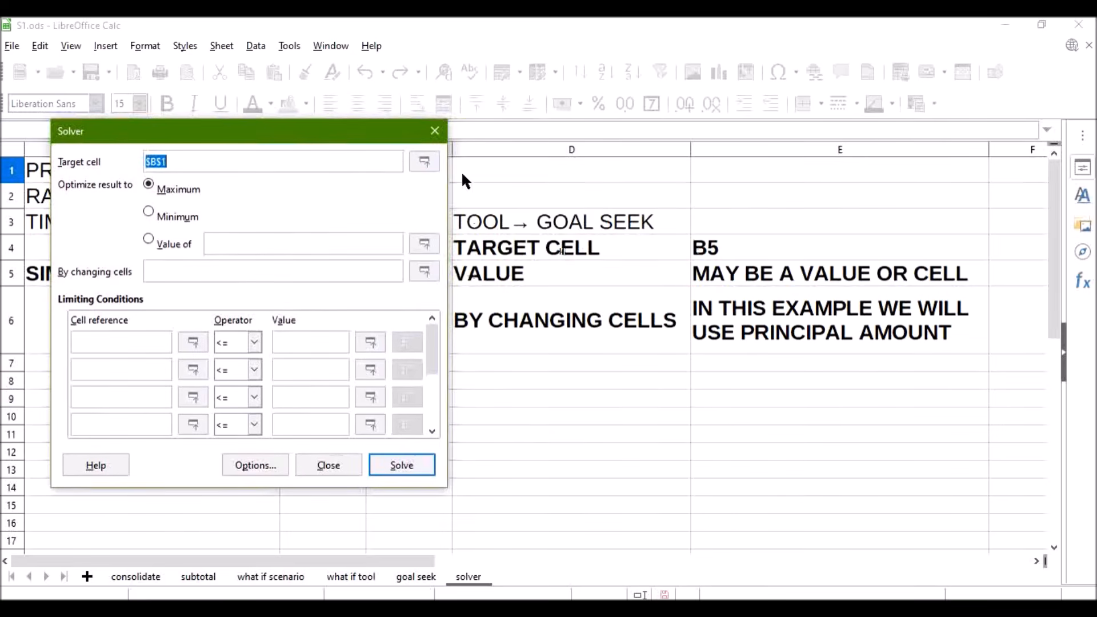
pyautogui.moveTo(374, 141); pyautogui.dragTo(816, 135)
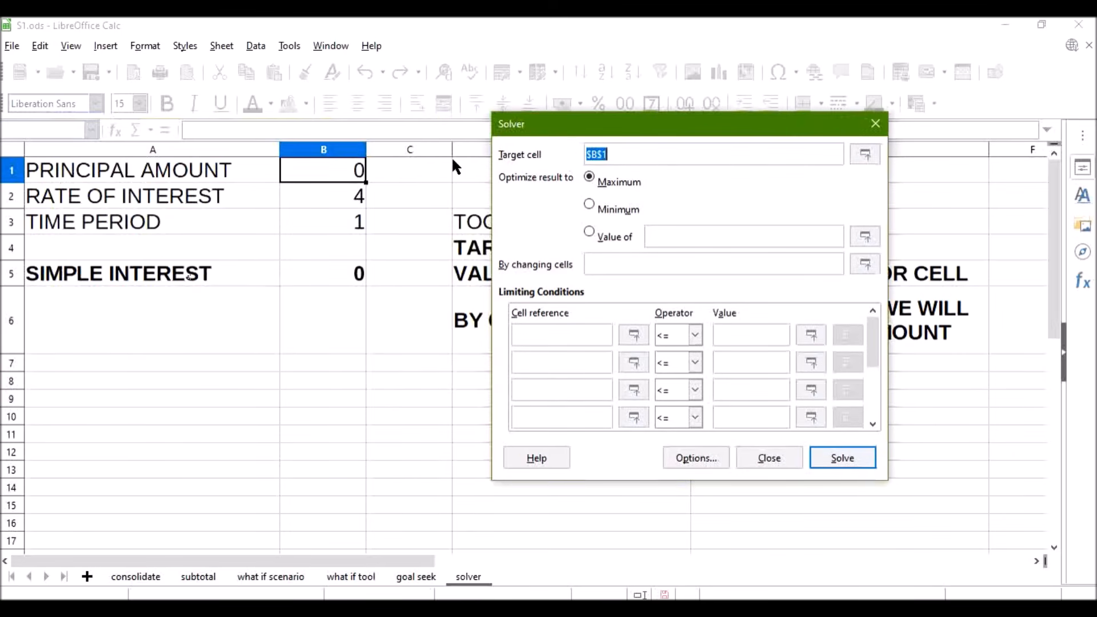
pyautogui.click(343, 272)
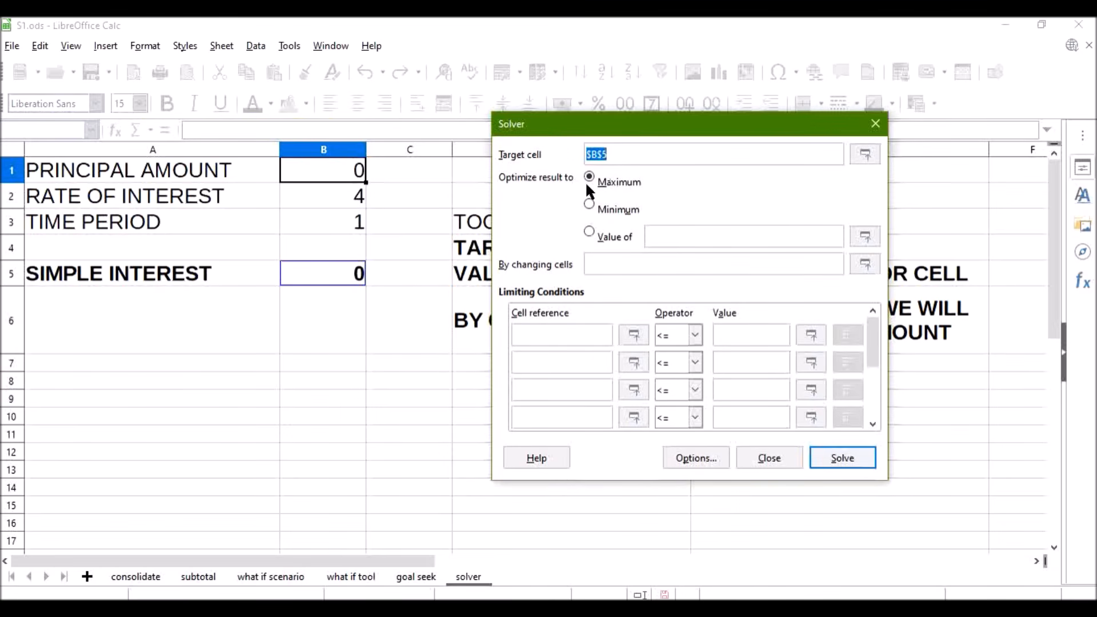
# - Set Solver to optimize the result to a value of 500
pyautogui.click(590, 233)
pyautogui.moveTo(715, 137); pyautogui.dragTo(762, 88)
pyautogui.click(764, 196)
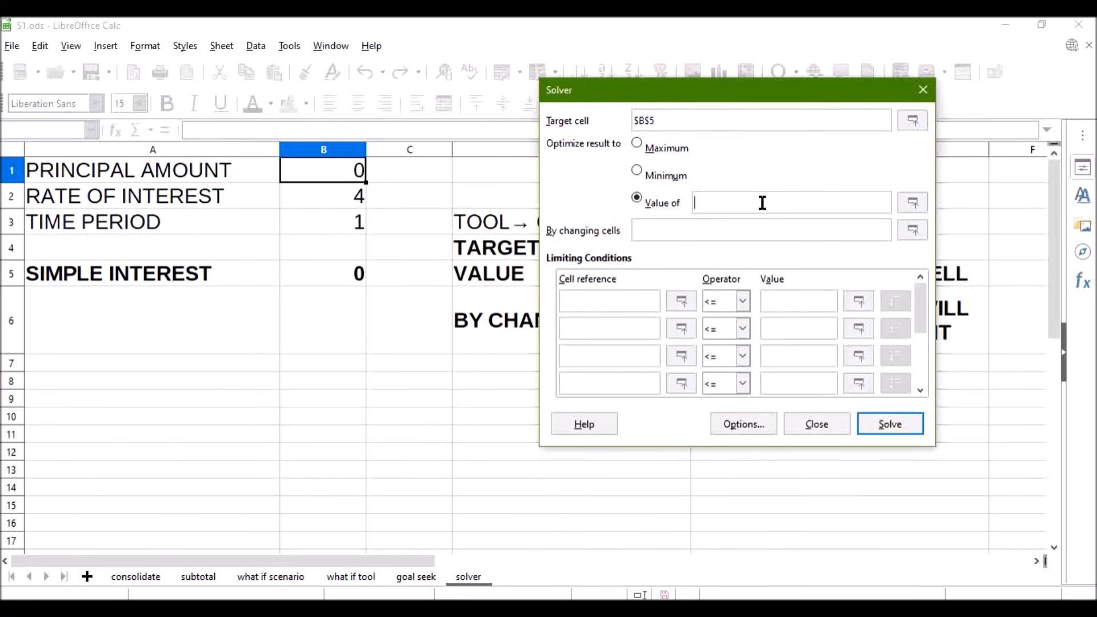
pyautogui.write('500')
pyautogui.moveTo(677, 87); pyautogui.dragTo(616, 77)
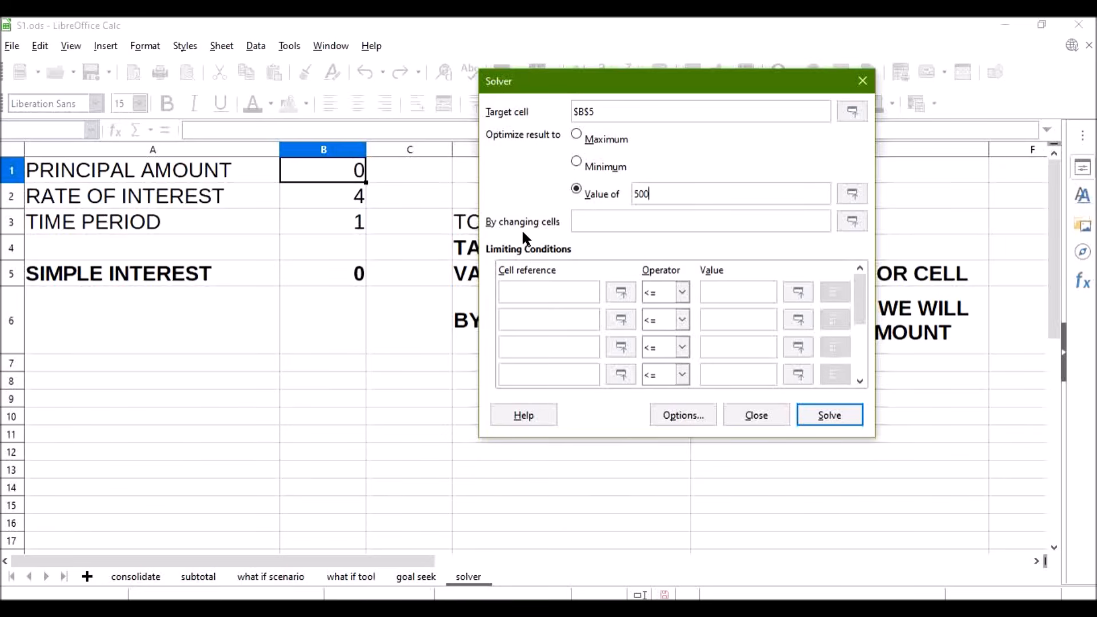
# - Set the Solver changing cell to B1, the principal amount, then solve and keep the result
pyautogui.click(591, 225)
pyautogui.click(328, 167)
pyautogui.click(830, 425)
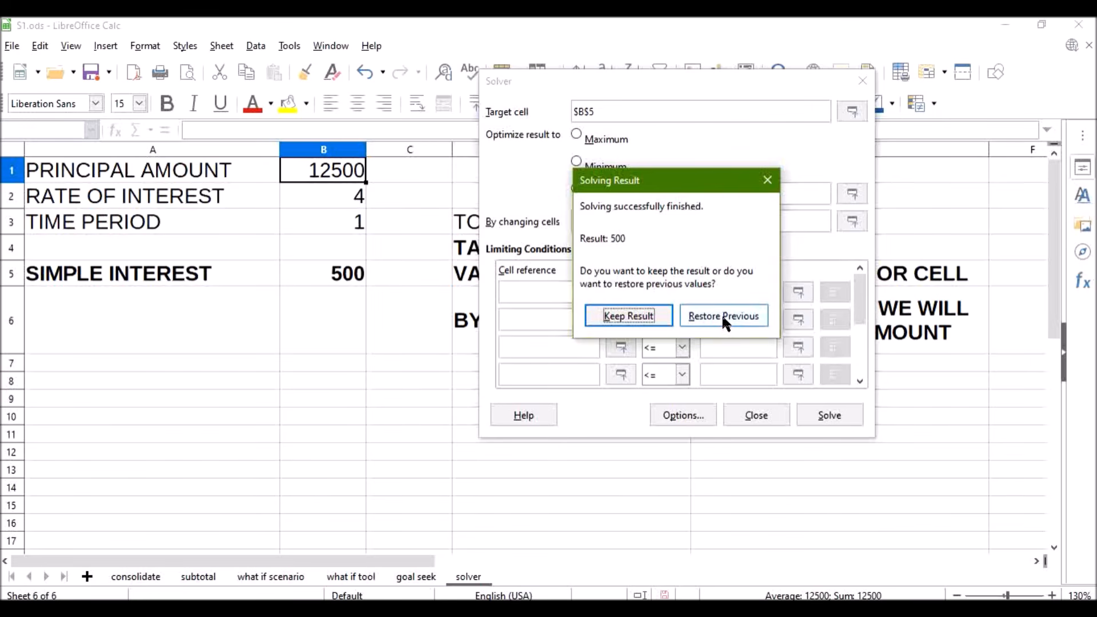
pyautogui.click(629, 316)
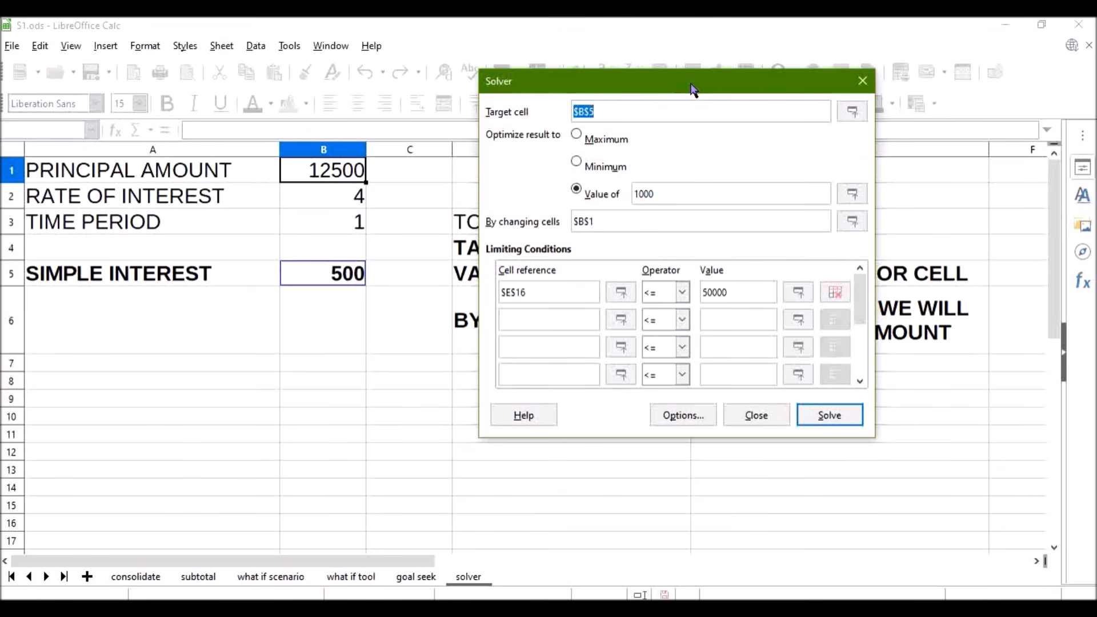
# - Review the Solver target and changing cells, and set the cell reference of the <= 50000 limiting condition to B1
pyautogui.moveTo(693, 89); pyautogui.dragTo(546, 160)
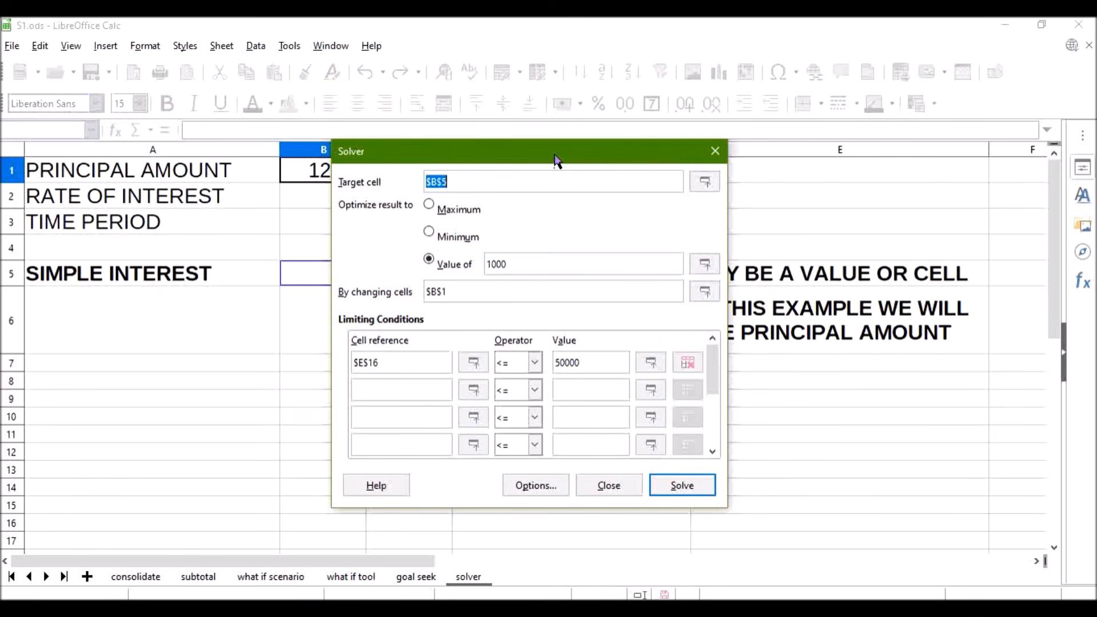
pyautogui.moveTo(558, 162); pyautogui.dragTo(714, 177)
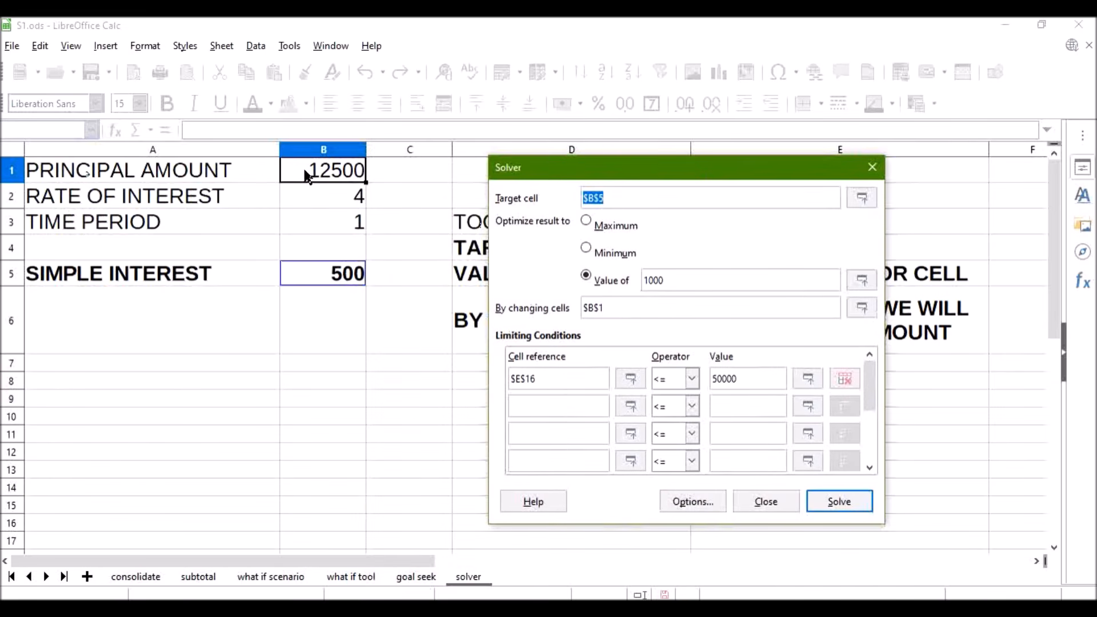
pyautogui.click(626, 197)
pyautogui.click(618, 311)
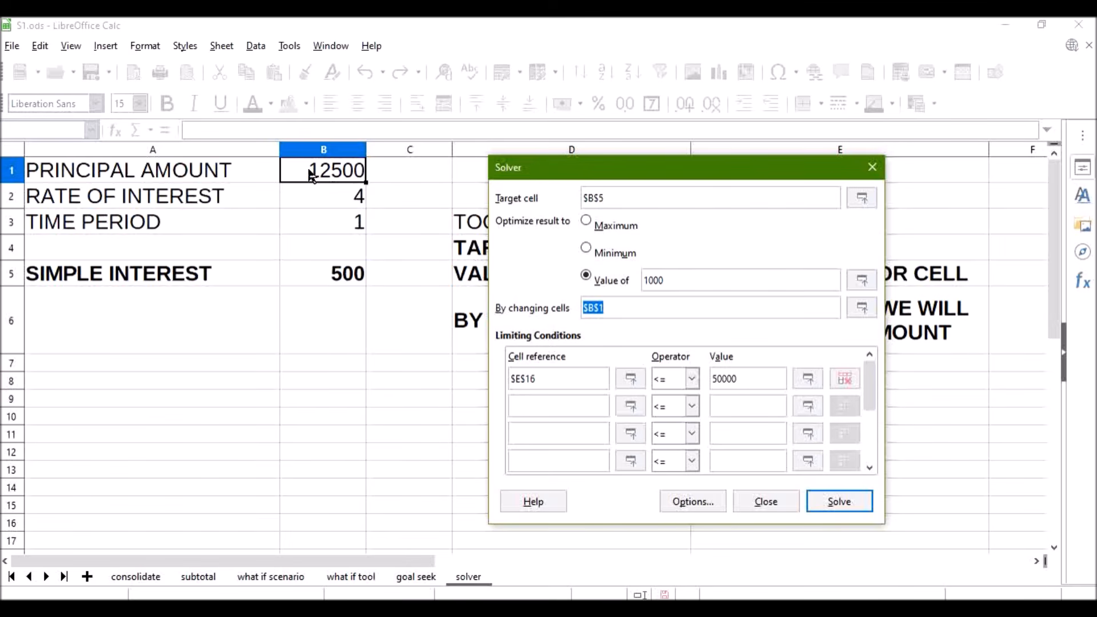
pyautogui.moveTo(721, 173); pyautogui.dragTo(863, 119)
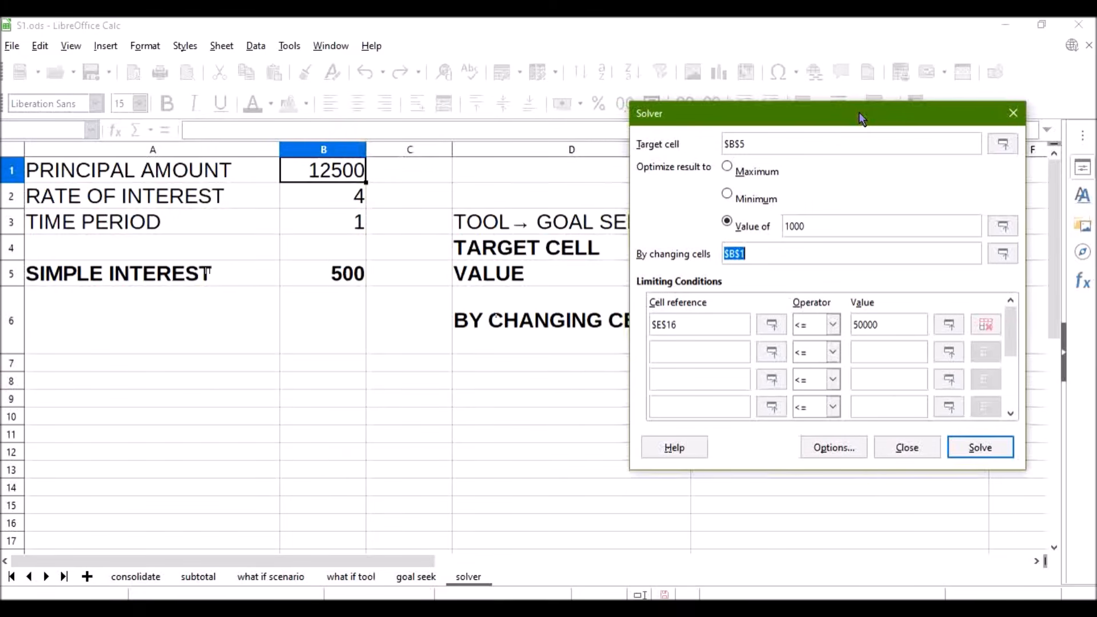
pyautogui.click(712, 327)
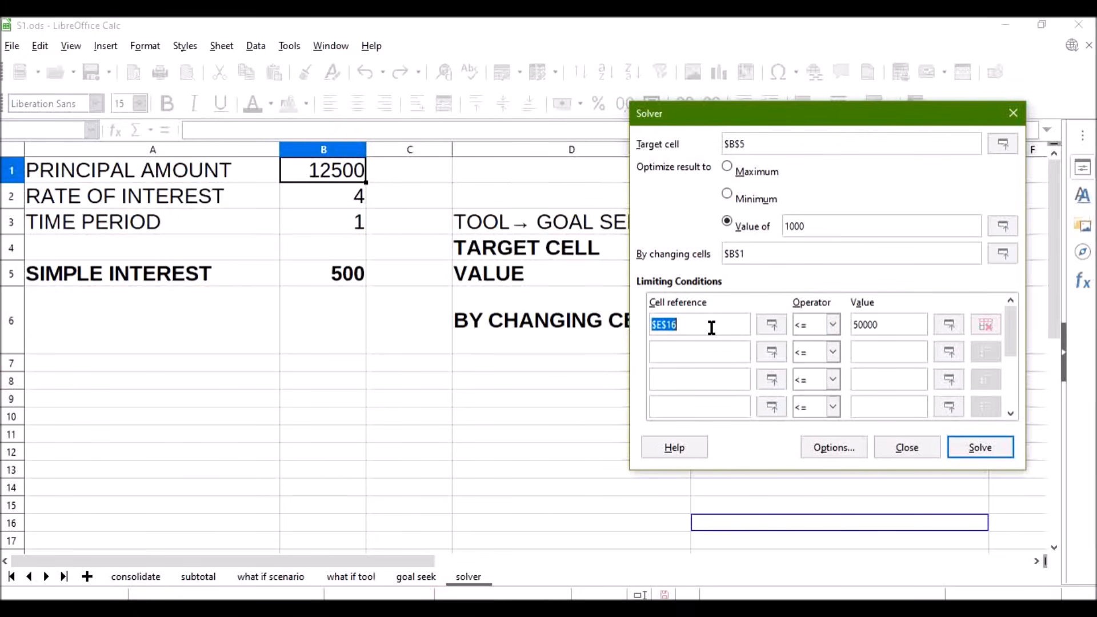
pyautogui.click(326, 179)
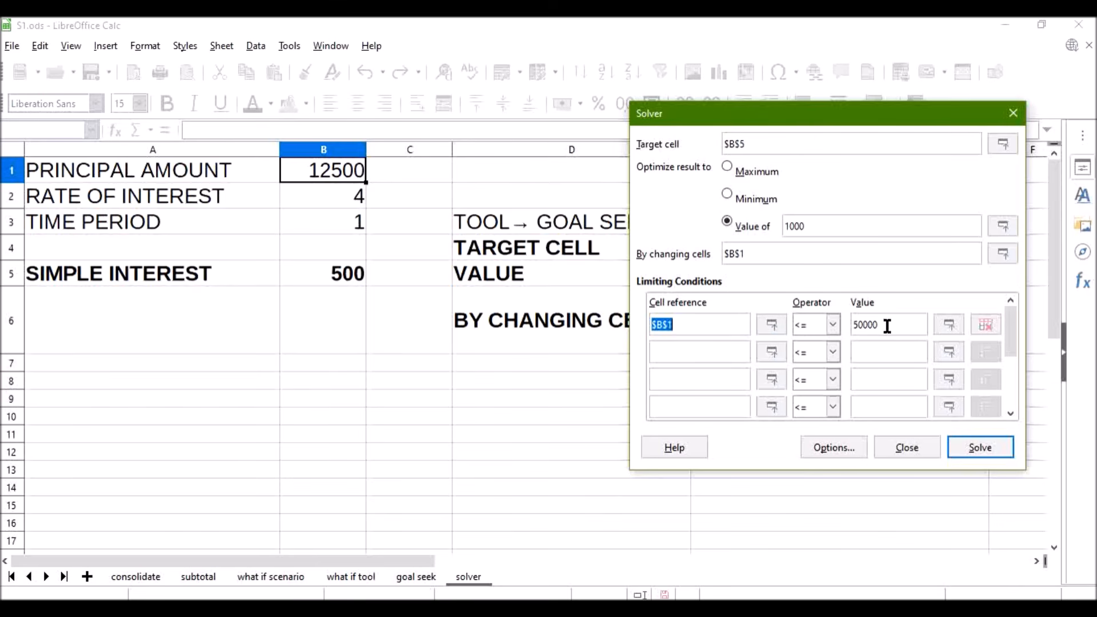
# - Solve for a simple interest of 1000 under the limiting condition and keep the result
pyautogui.click(970, 449)
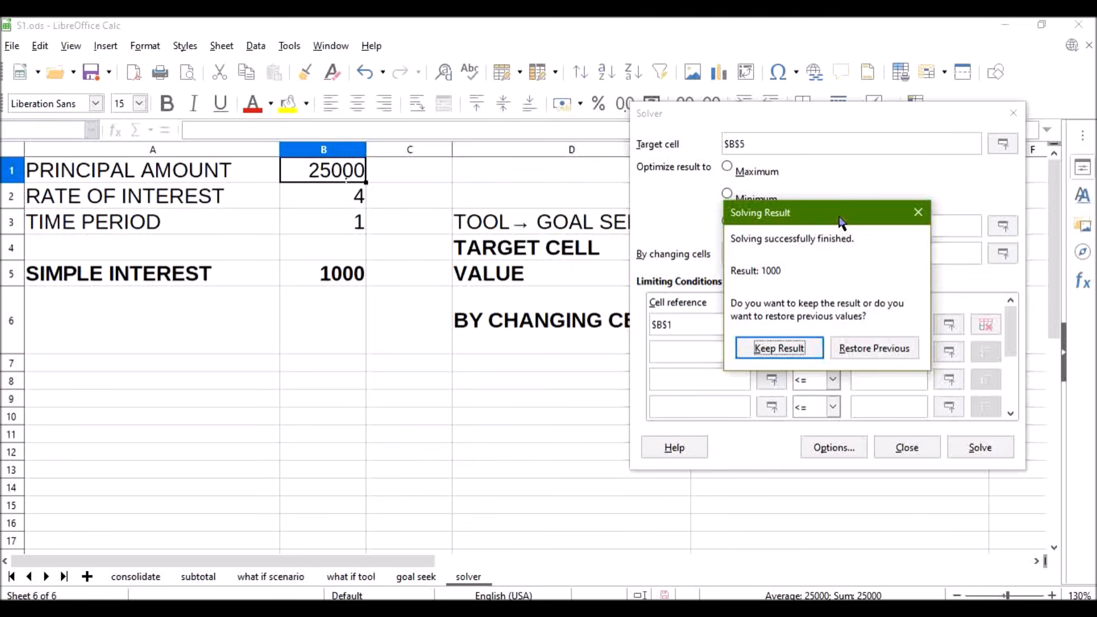
pyautogui.moveTo(840, 219); pyautogui.dragTo(833, 154)
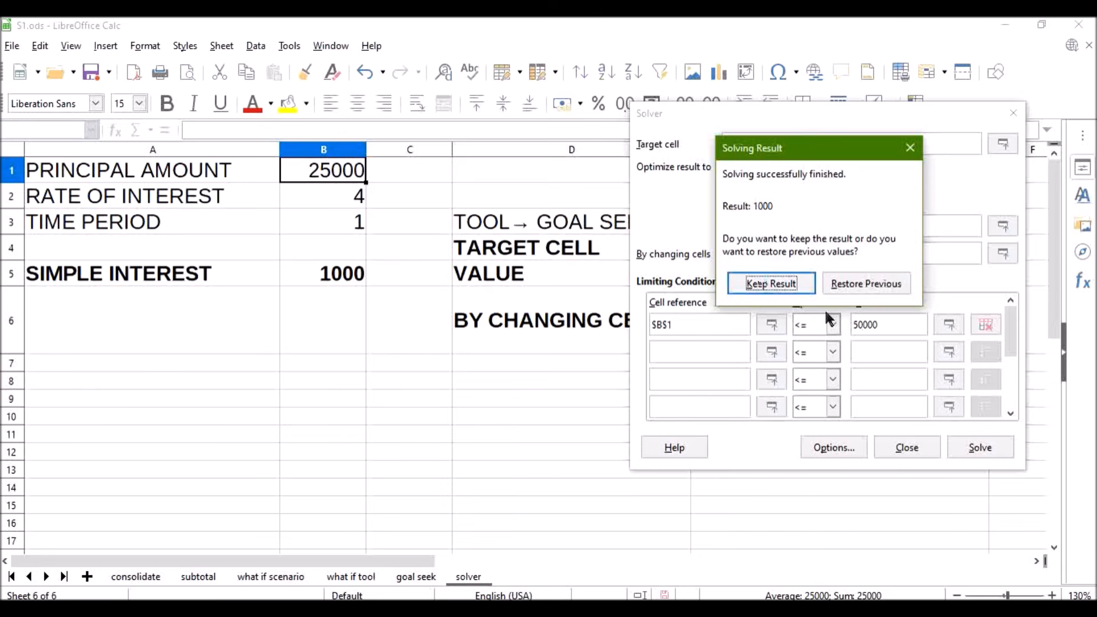
pyautogui.click(786, 289)
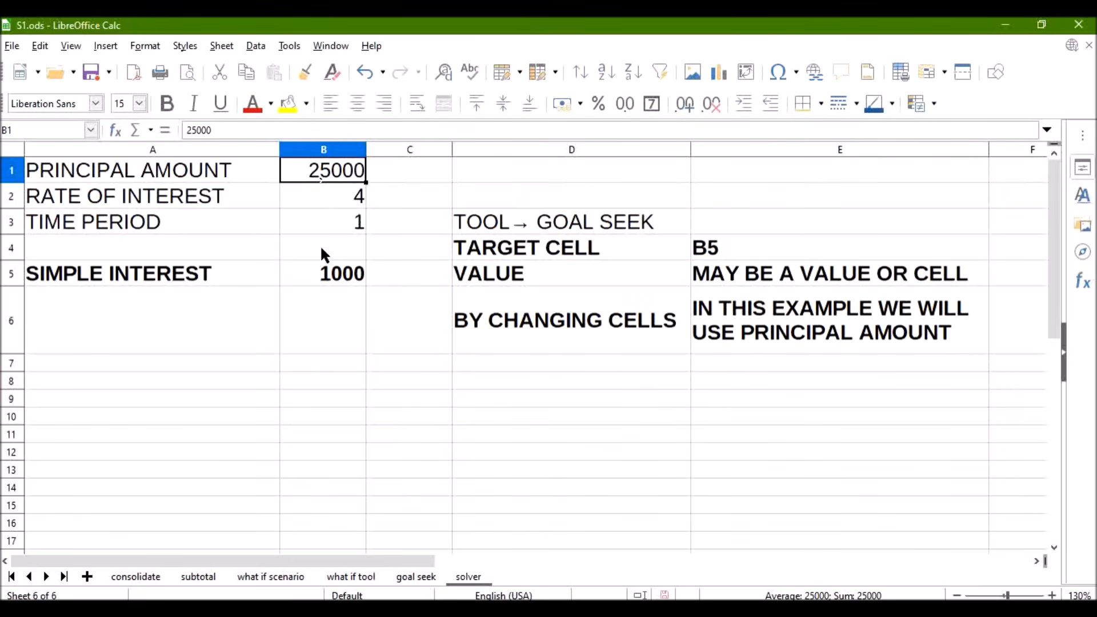
# - Check the solved principal amount in B1 against the simple interest formula in B5
pyautogui.click(320, 281)
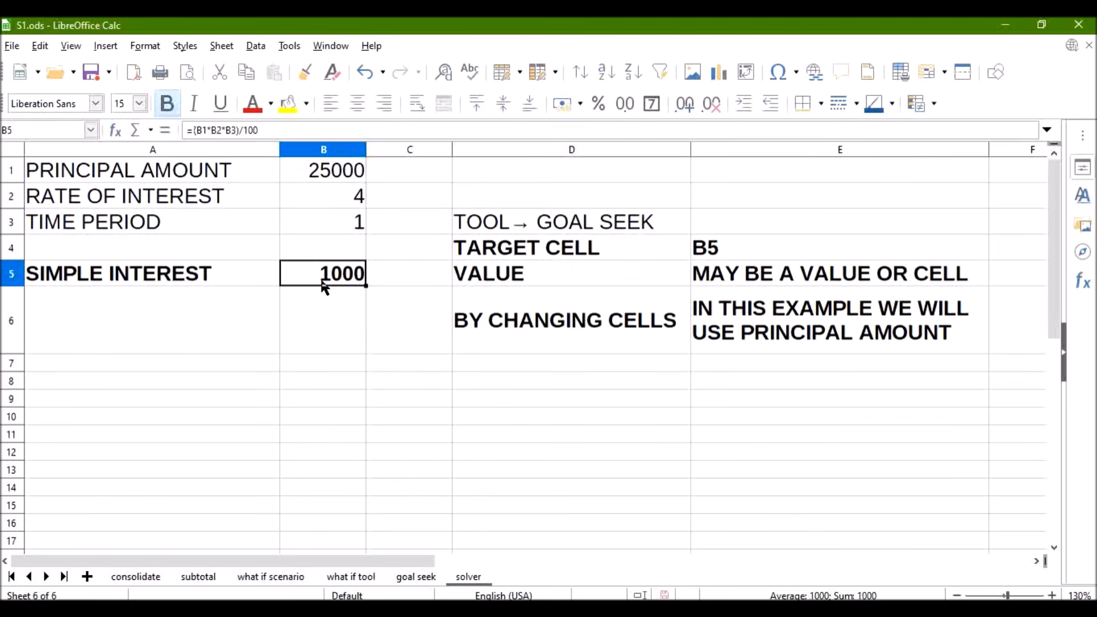
pyautogui.click(325, 174)
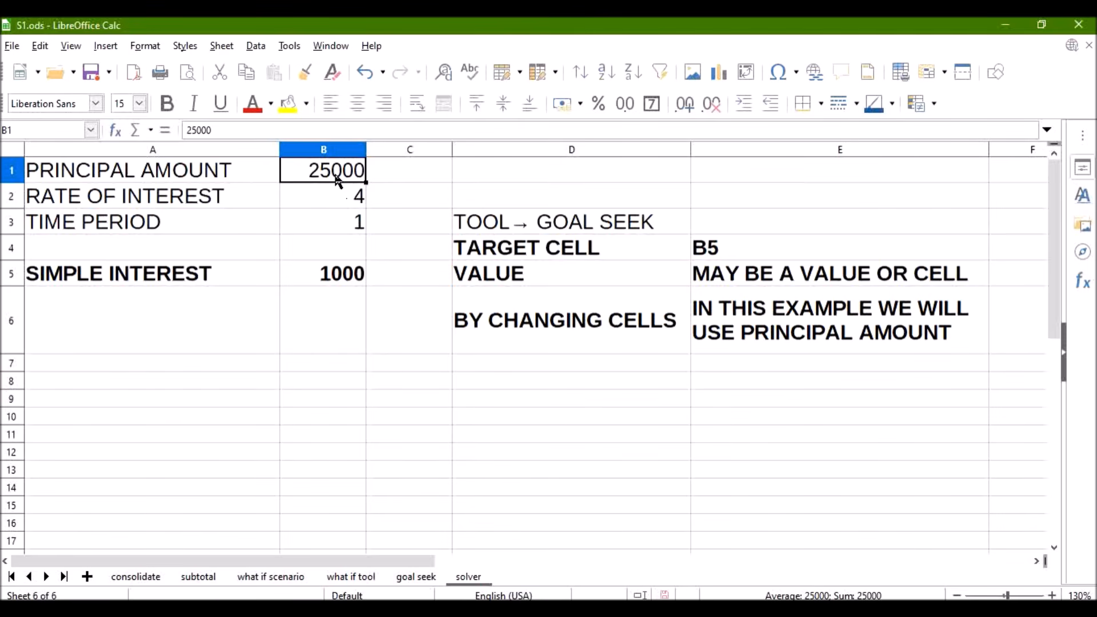
pyautogui.click(352, 283)
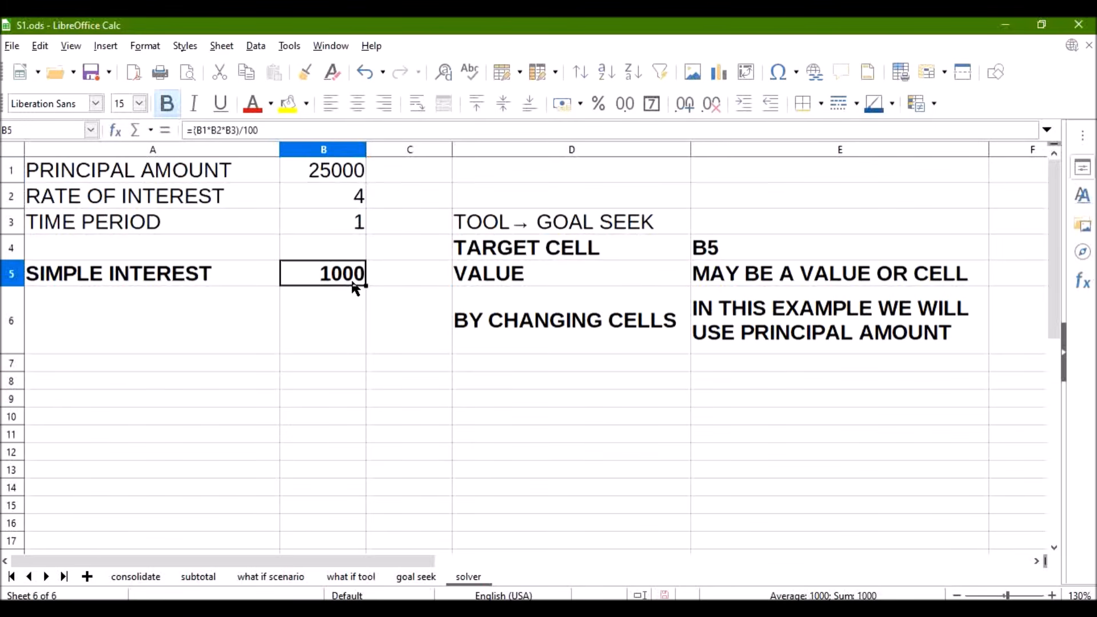